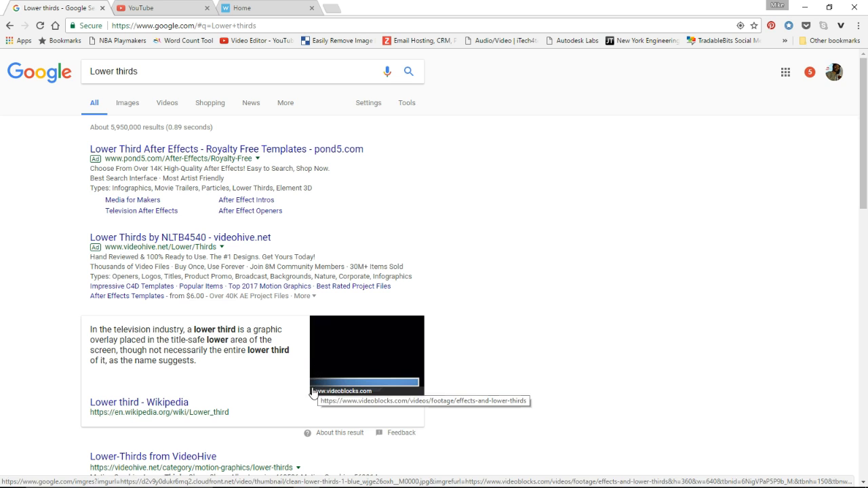
Step: Read the Wikipedia article on the lower third, viewing its example image and the terminology and tiers sections
scroll(216, 356, down, 2)
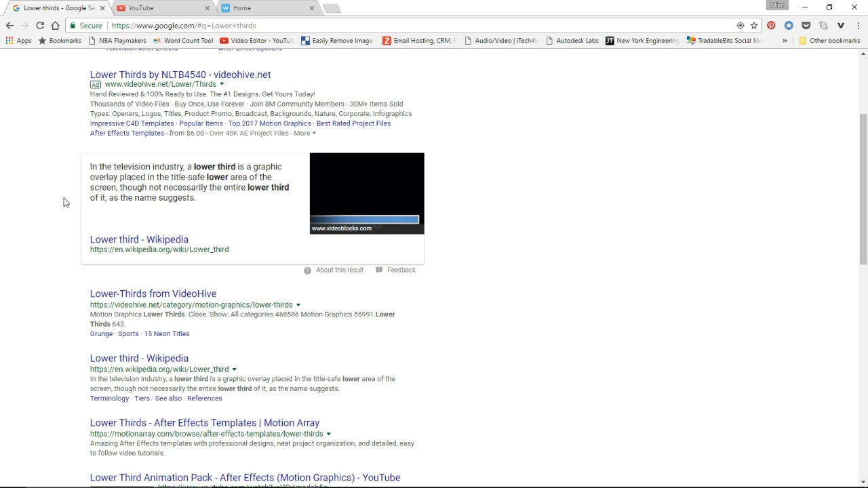
click(163, 241)
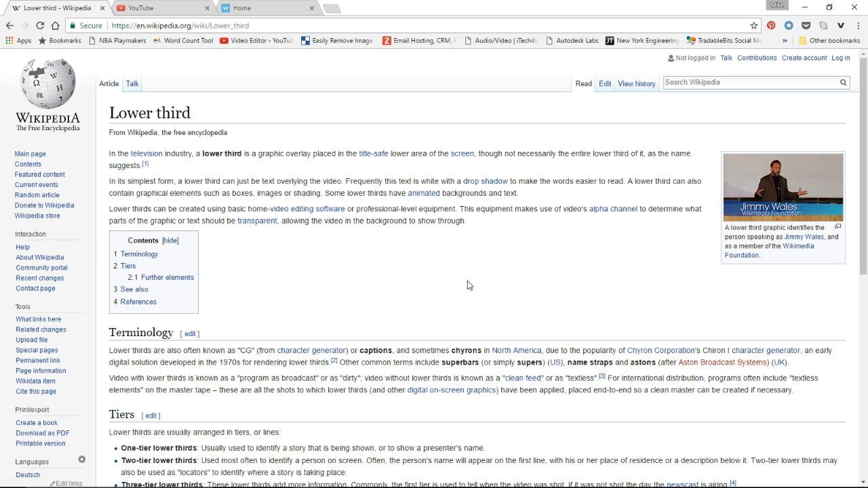
click(787, 213)
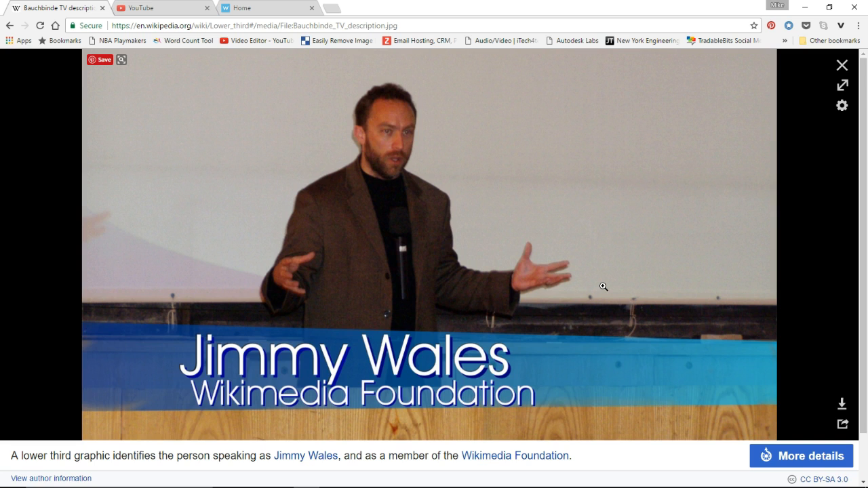
click(10, 28)
scroll(323, 275, down, 4)
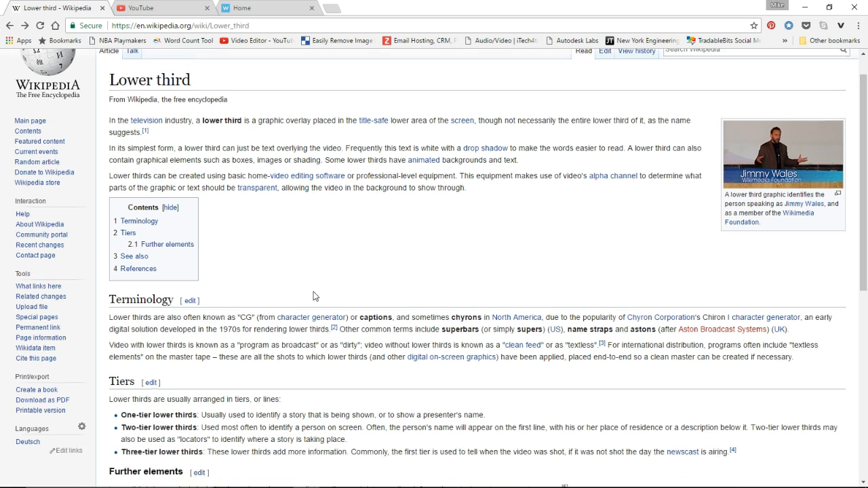
scroll(356, 296, down, 3)
scroll(386, 312, up, 6)
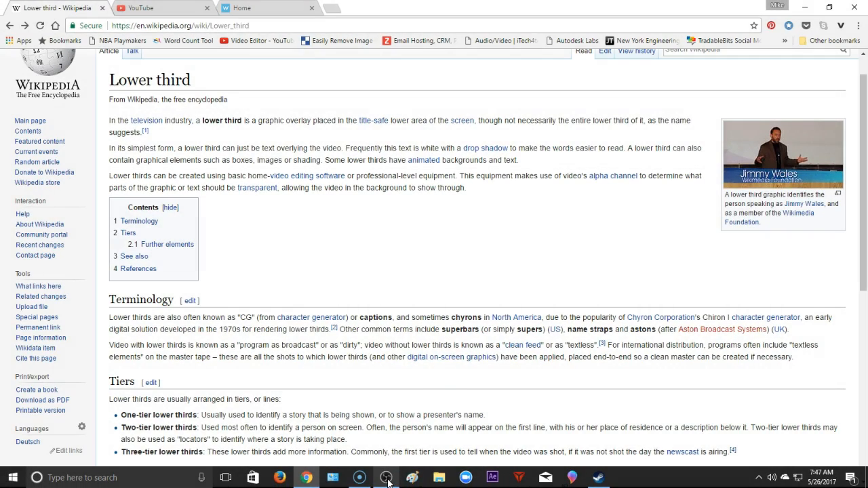
Step: Switch to Paint with the Lower third image
mouse_move(388, 481)
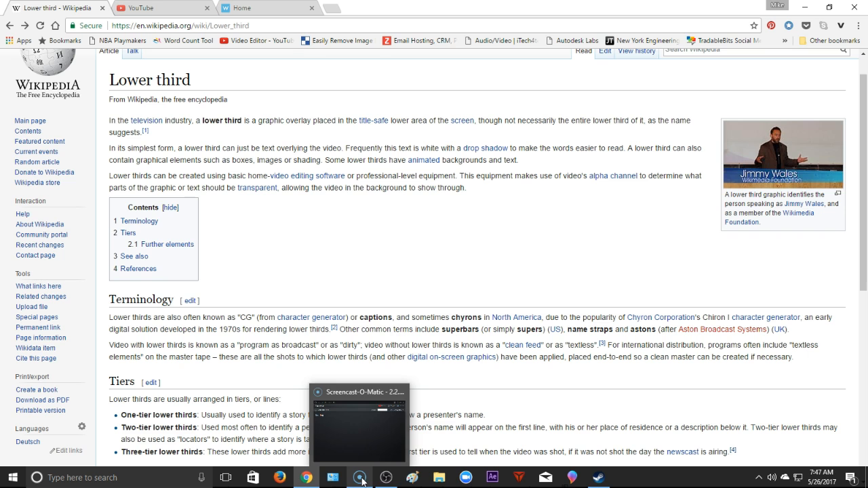
click(386, 480)
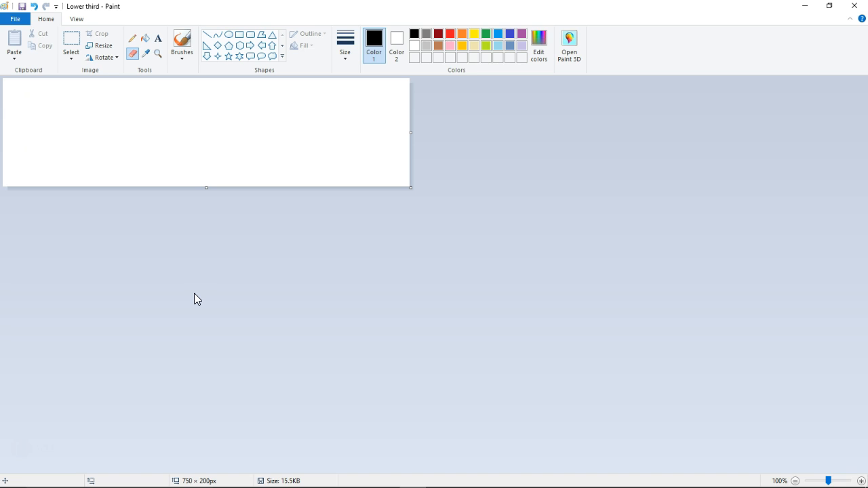
Step: Add the text "Lower Third" to the blank canvas in Calibri at size 72
click(159, 39)
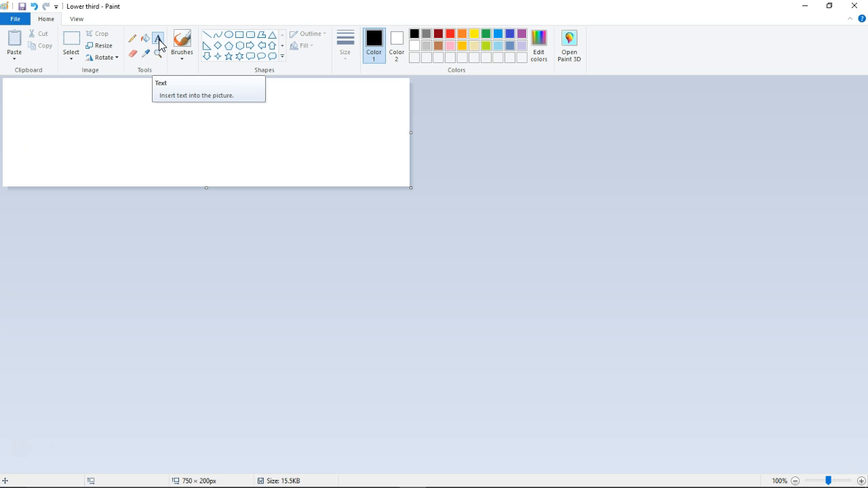
click(44, 114)
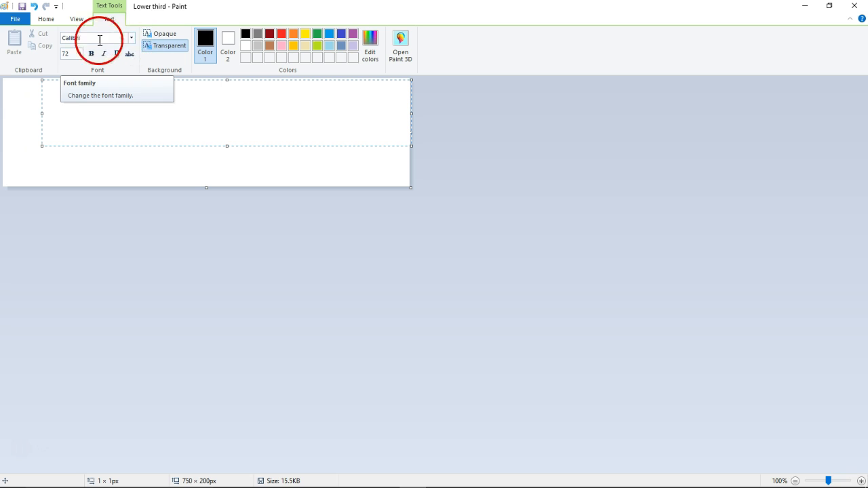
click(132, 39)
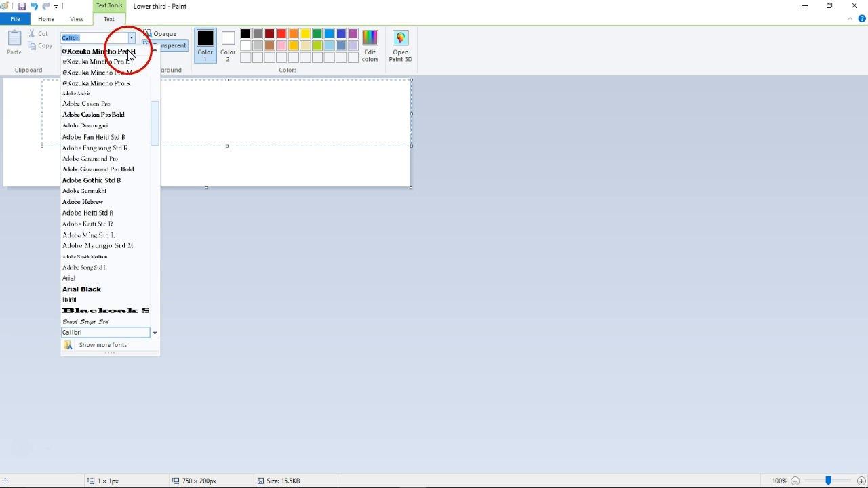
drag(158, 140, 157, 181)
click(204, 118)
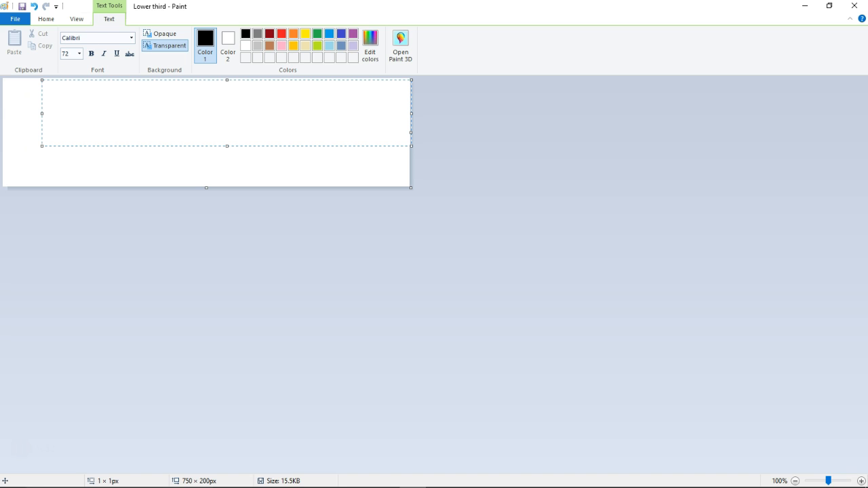
drag(89, 102, 68, 115)
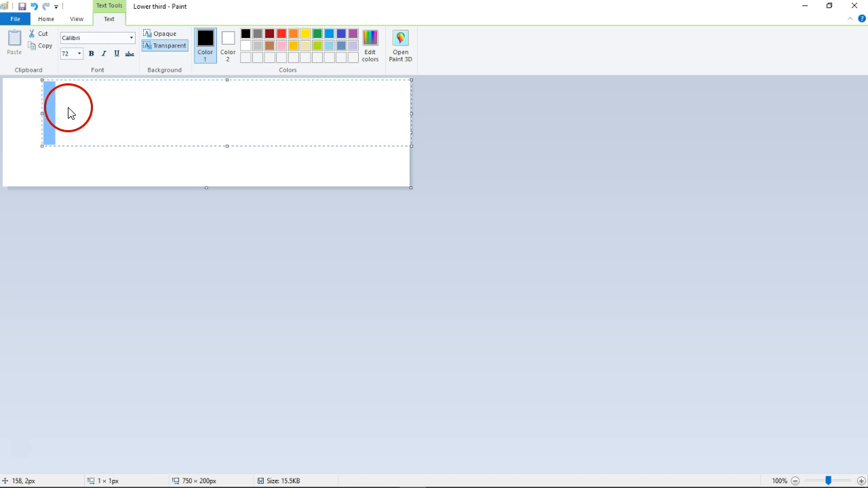
click(59, 111)
text(L)
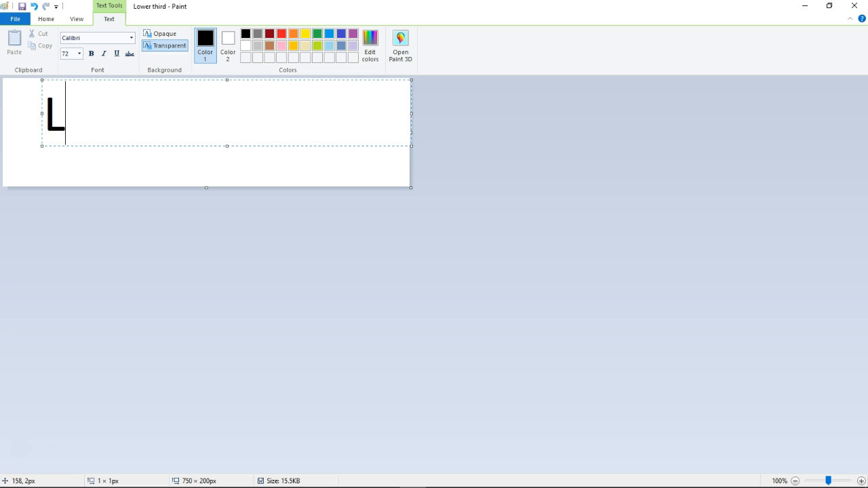
text(ow)
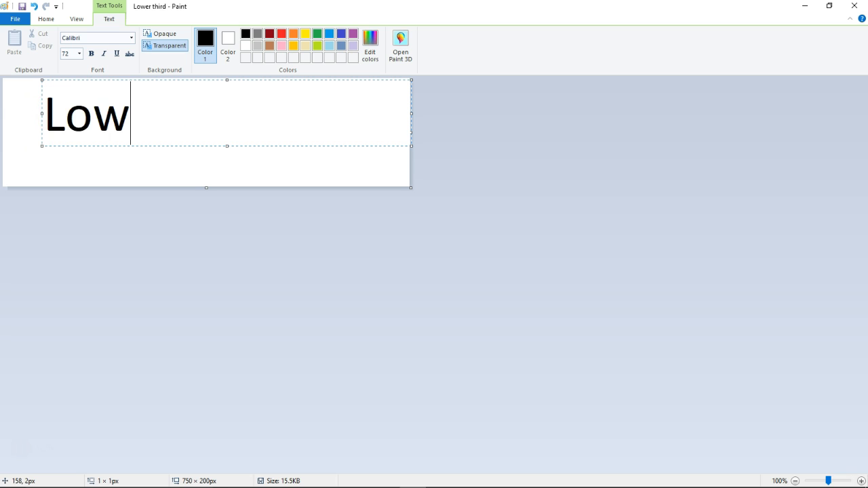
text(er Third)
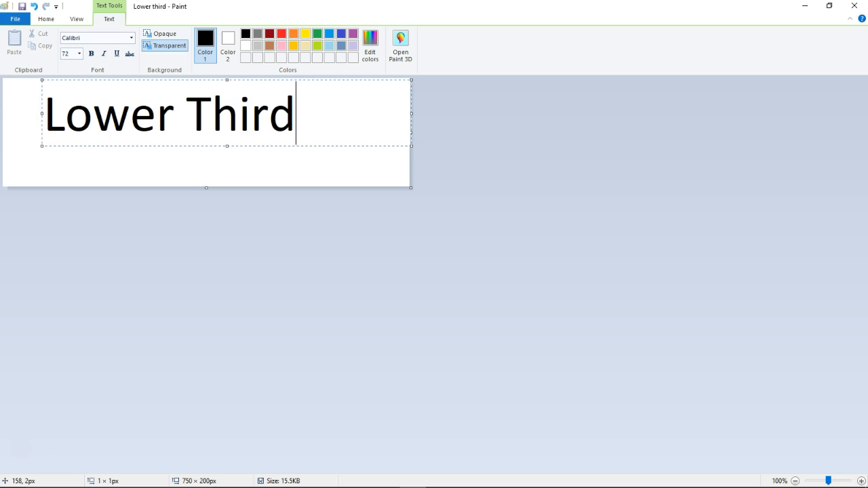
Step: Make the whole "Lower Third" text bold
click(27, 80)
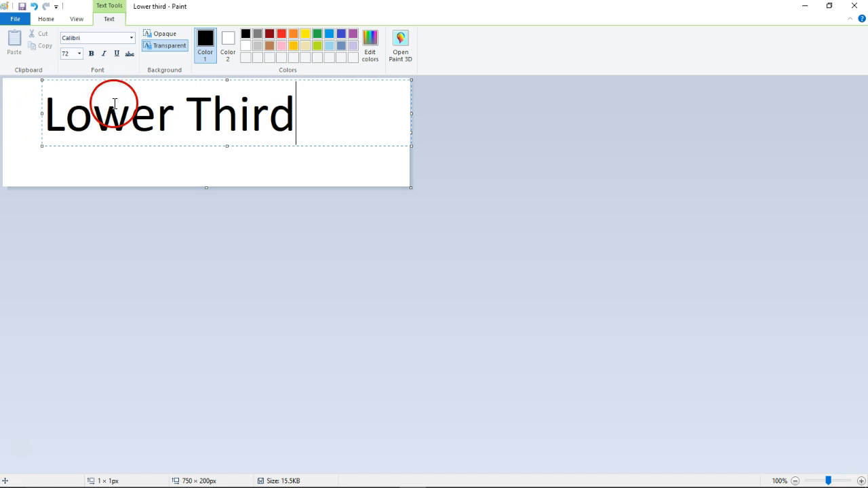
drag(294, 116, 13, 118)
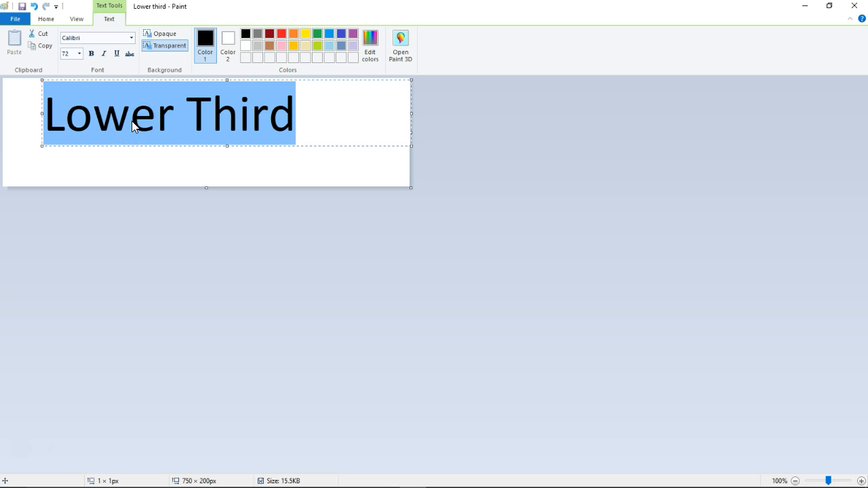
click(92, 54)
click(291, 128)
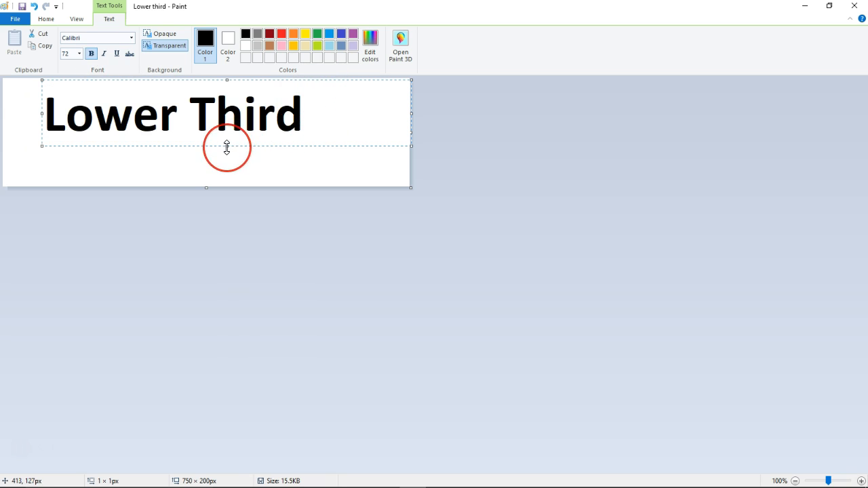
Step: Narrow the canvas to about 711 px and resize the text box to about 589 × 138 px
drag(227, 147, 226, 168)
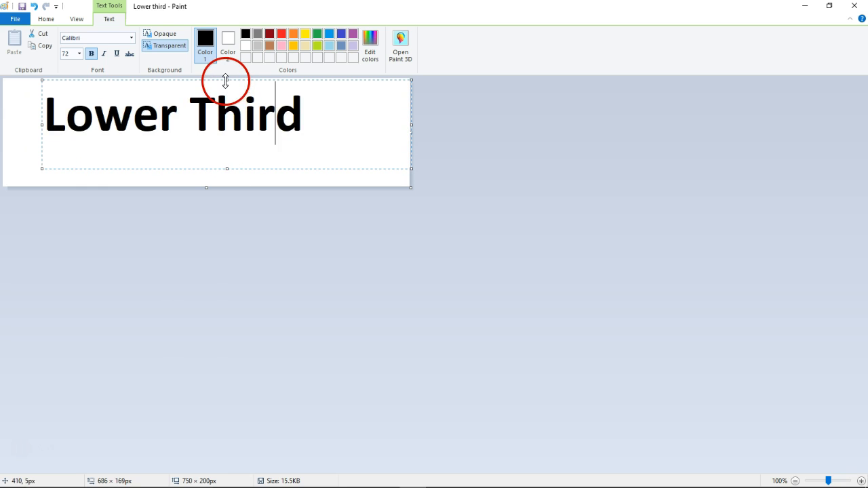
drag(226, 80, 227, 98)
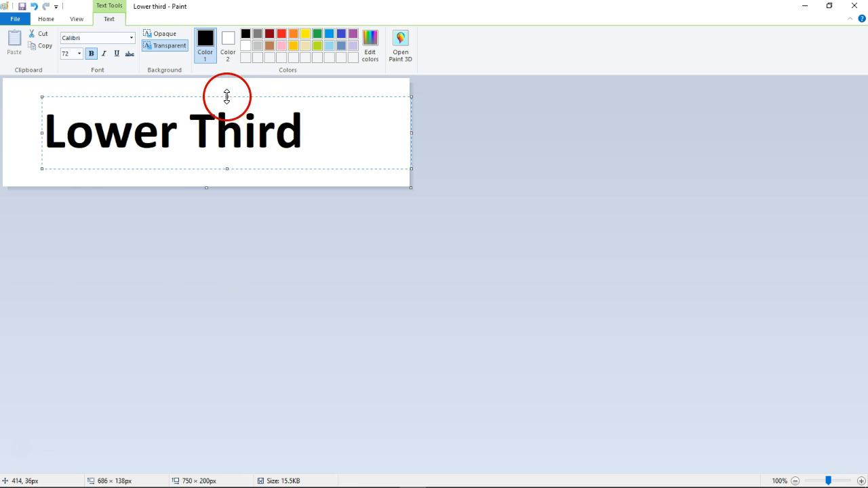
drag(411, 133, 388, 142)
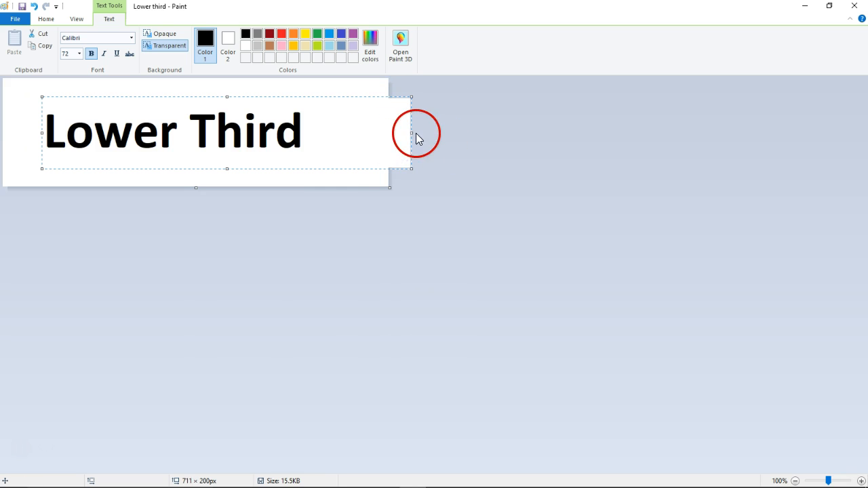
drag(411, 133, 358, 134)
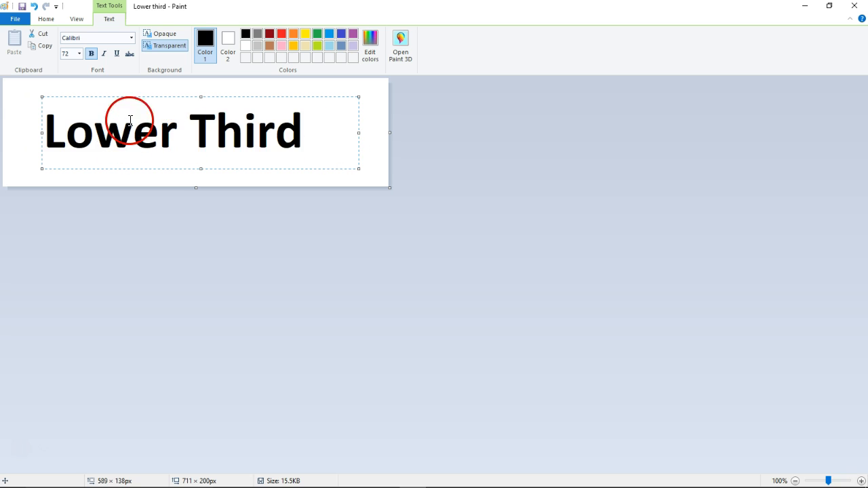
Step: Shift the "Lower Third" text box toward the canvas's left edge and commit the text
mouse_move(146, 98)
mouse_down()
mouse_move(126, 103)
mouse_move(151, 102)
mouse_up()
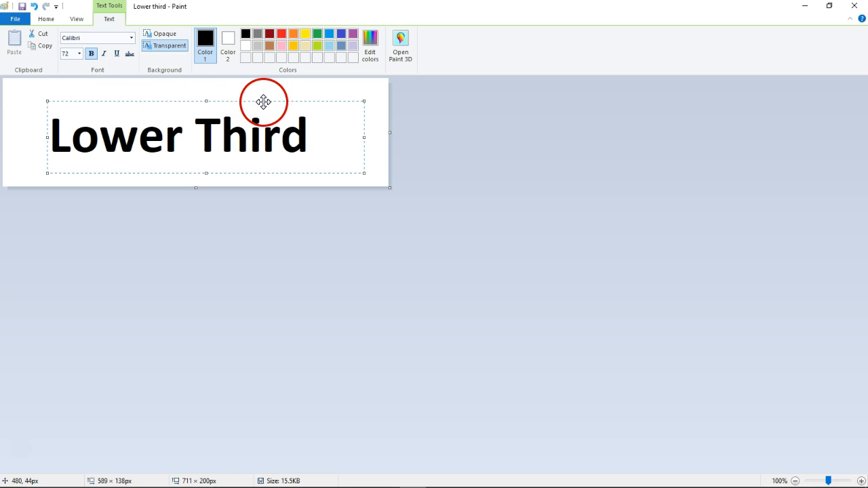
drag(263, 100, 242, 95)
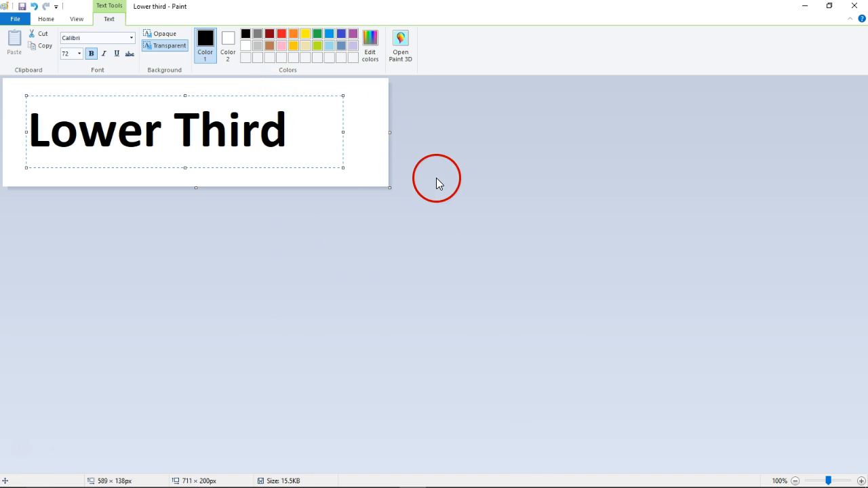
click(366, 172)
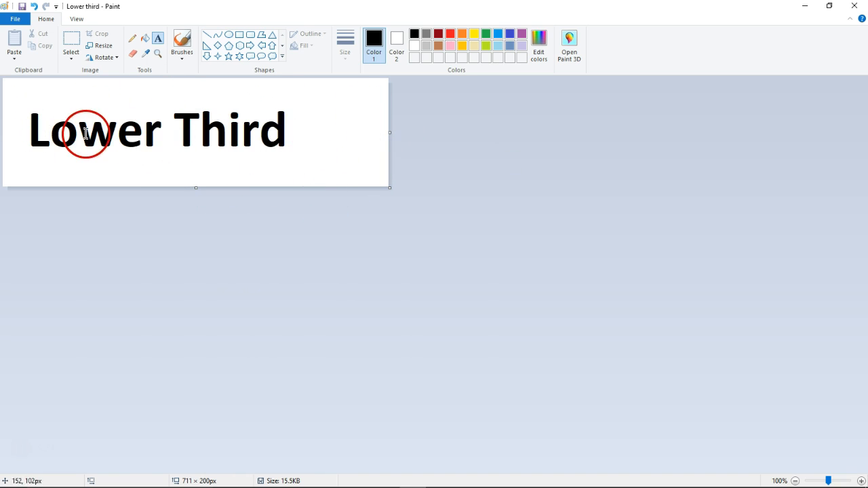
click(17, 20)
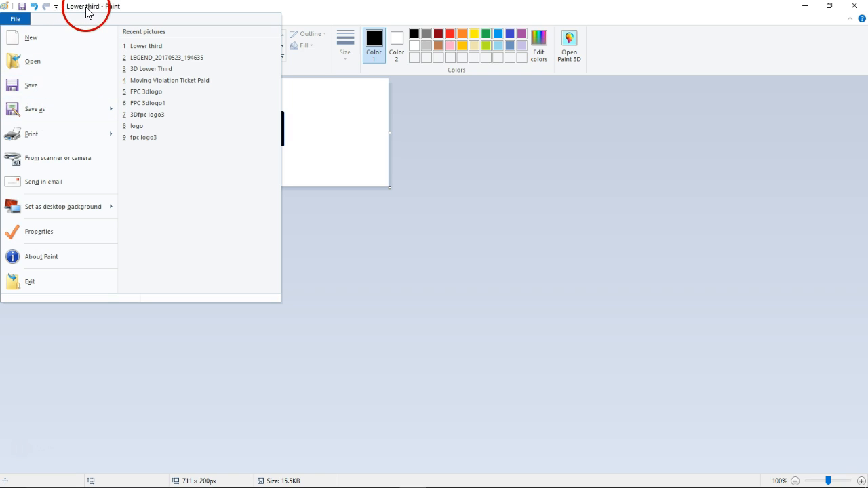
click(510, 174)
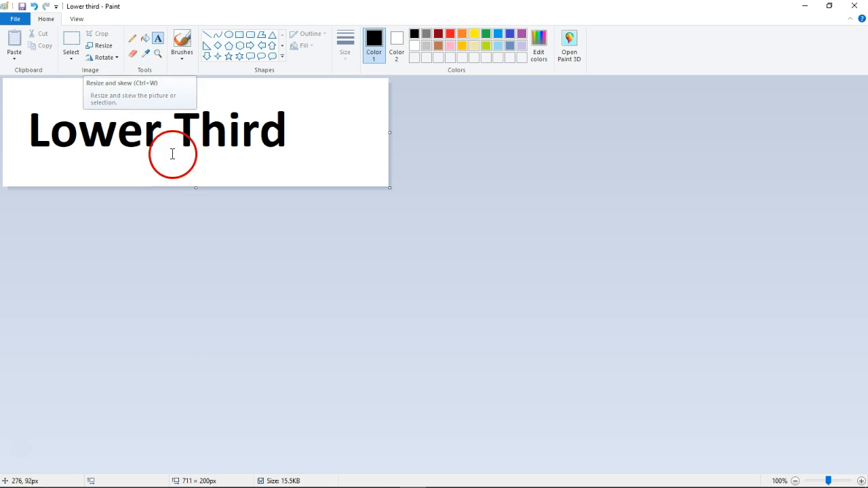
Step: Undo all edits, including the earlier canvas size changes, and extend the blank canvas to about 413 px high
click(37, 7)
click(37, 6)
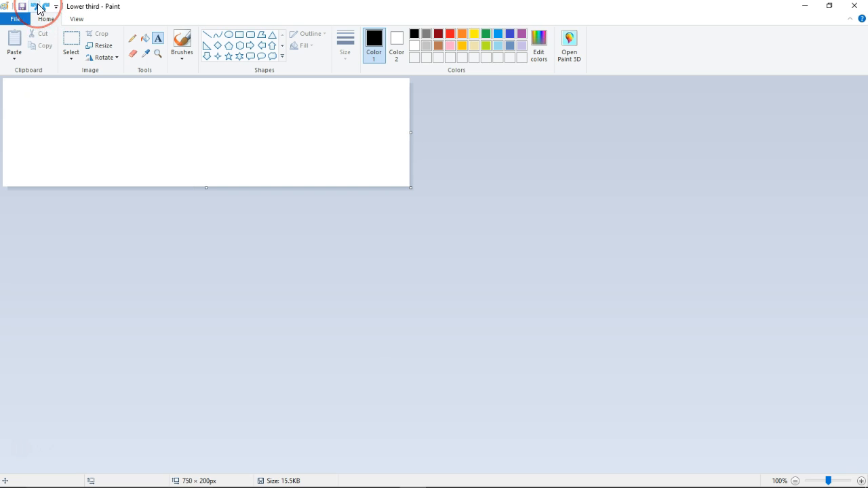
click(36, 6)
click(37, 6)
click(36, 6)
click(36, 6)
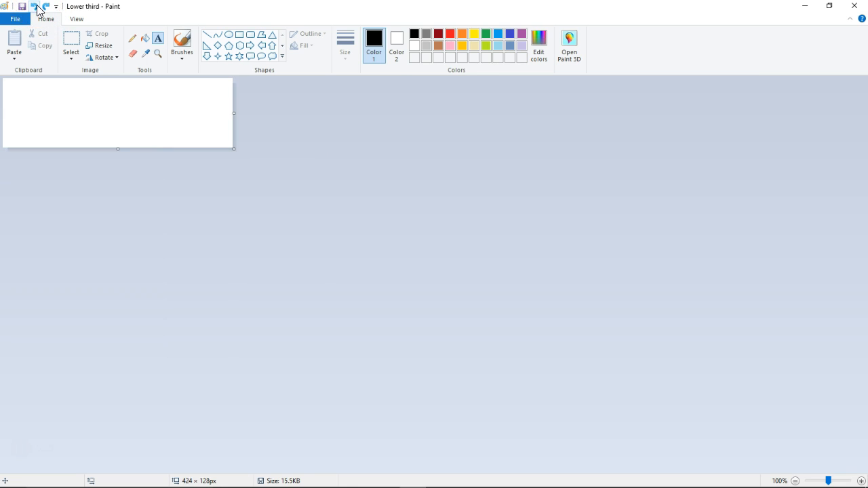
click(37, 6)
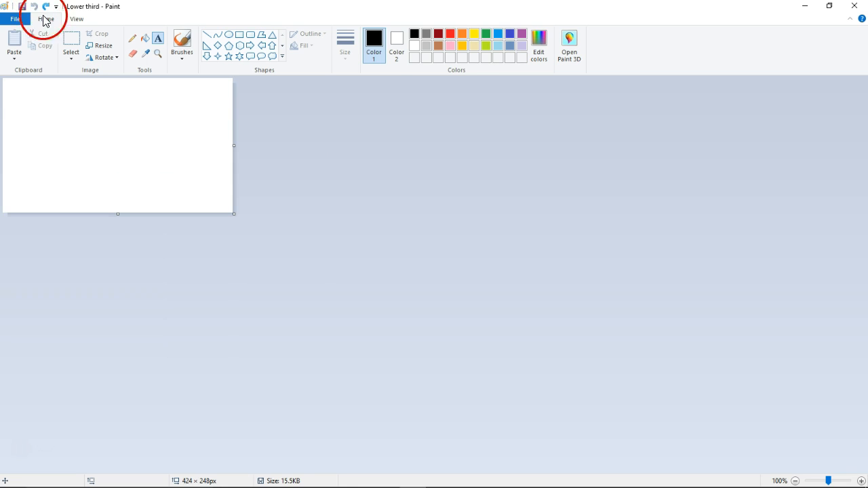
drag(118, 214, 120, 303)
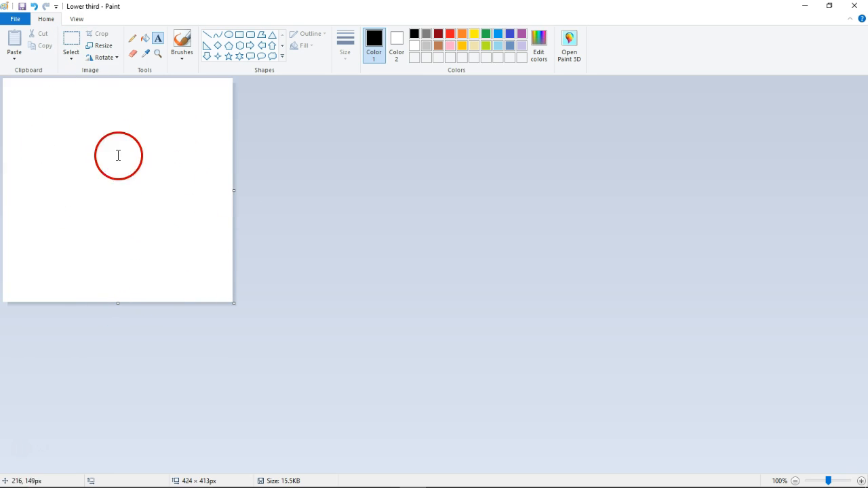
Step: Resize the image to 700 pixels horizontally and 200 pixels vertically without maintaining the aspect ratio
click(102, 46)
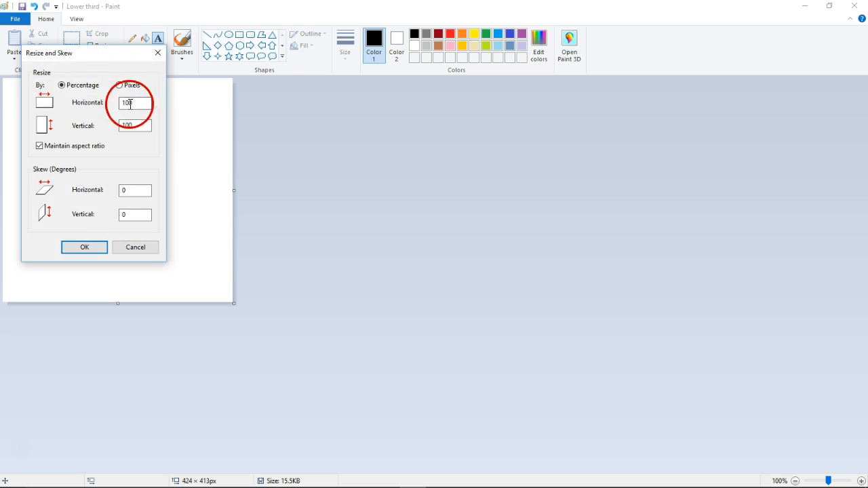
click(119, 86)
drag(146, 102, 100, 105)
text(740)
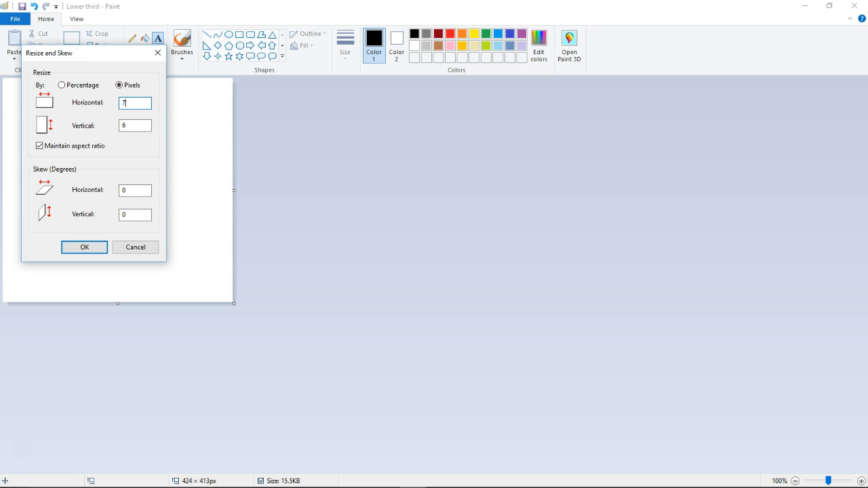
click(39, 155)
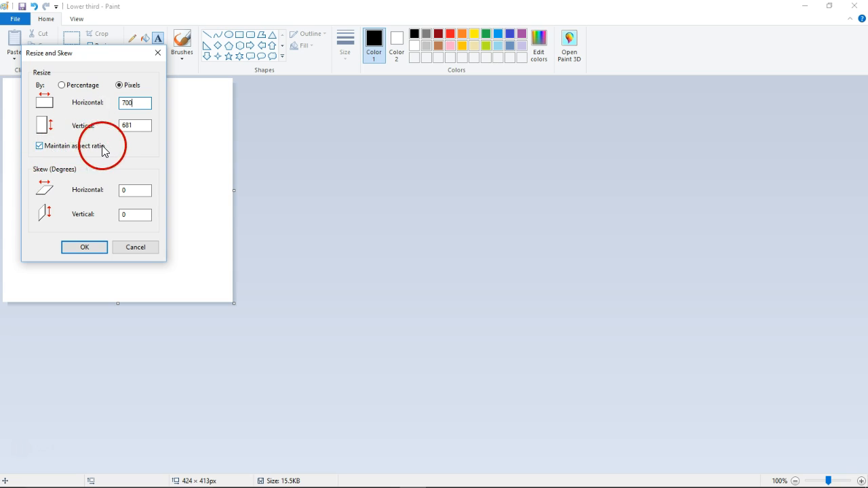
click(38, 146)
double_click(136, 124)
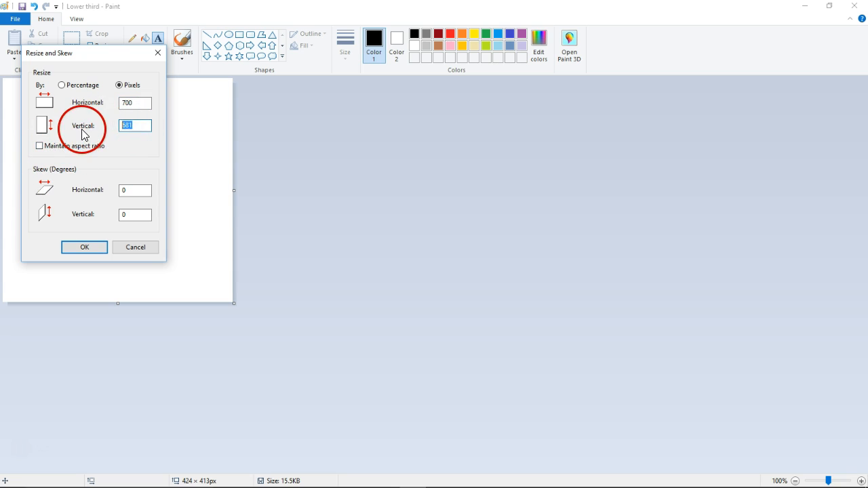
text(200)
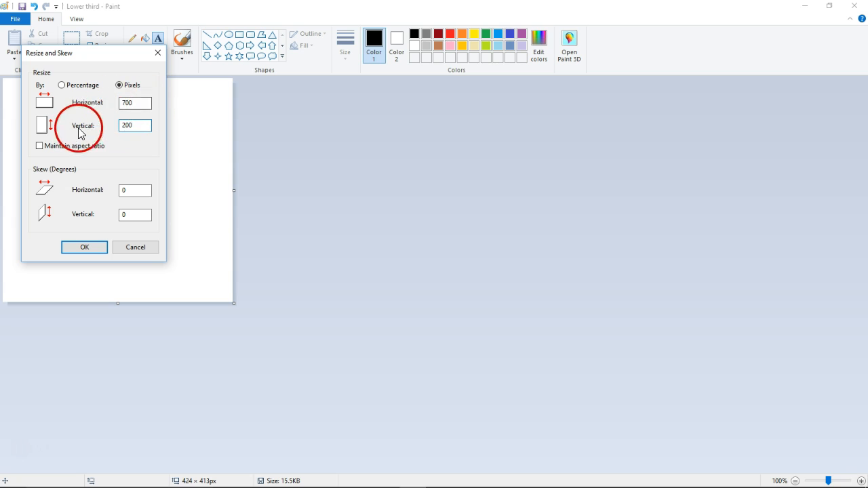
click(87, 246)
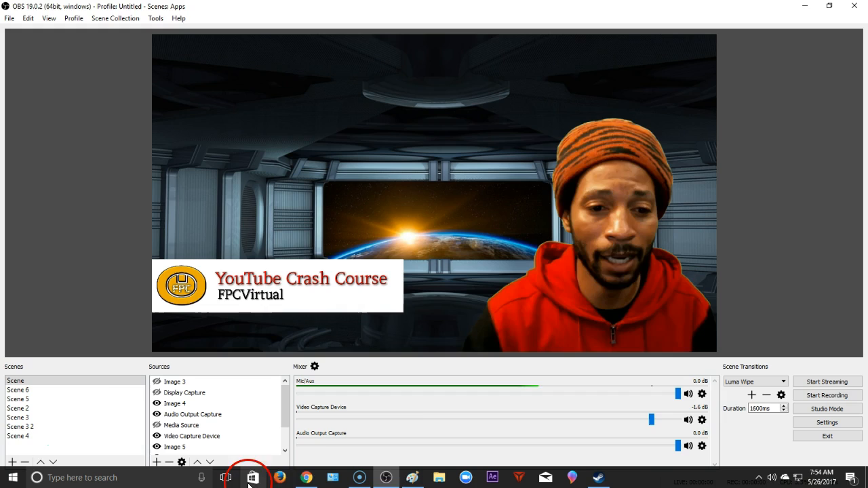
Step: Switch to Chrome, open videohive.net in a new tab and search the site for "lower third"
click(304, 472)
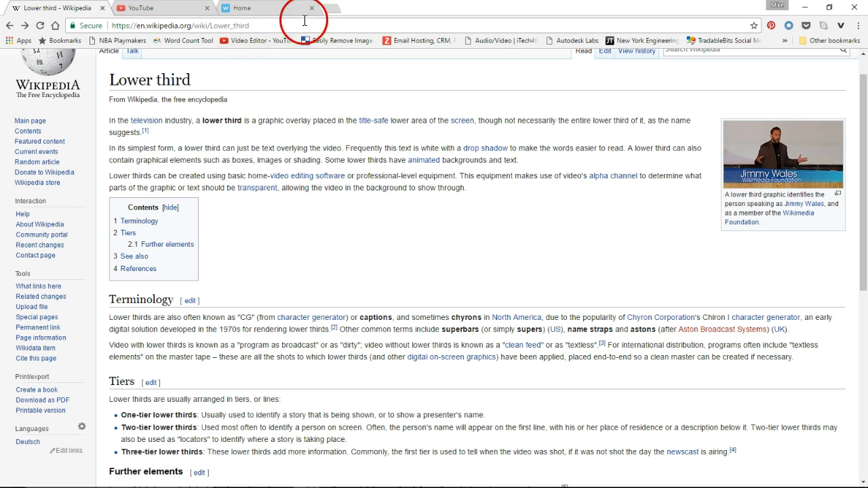
click(328, 12)
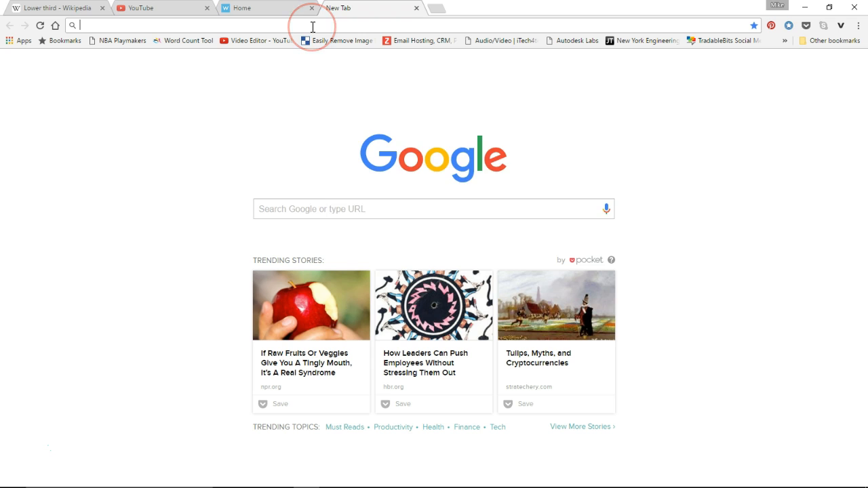
text(videohive.net)
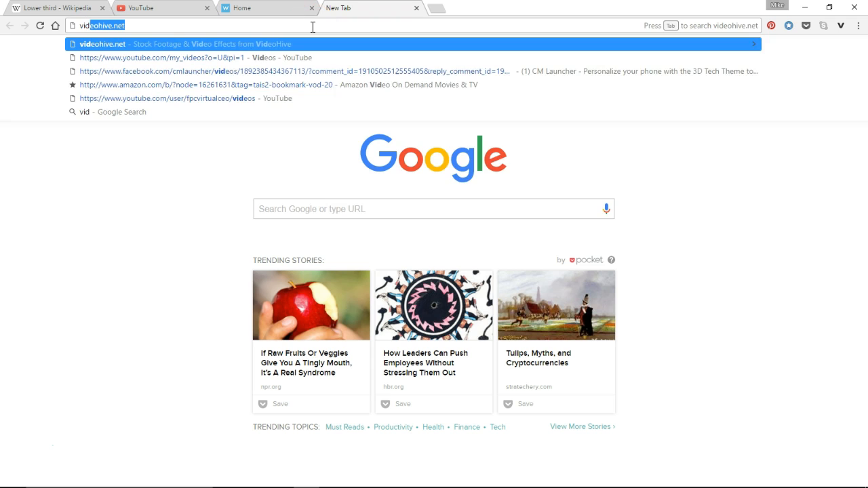
key(Return)
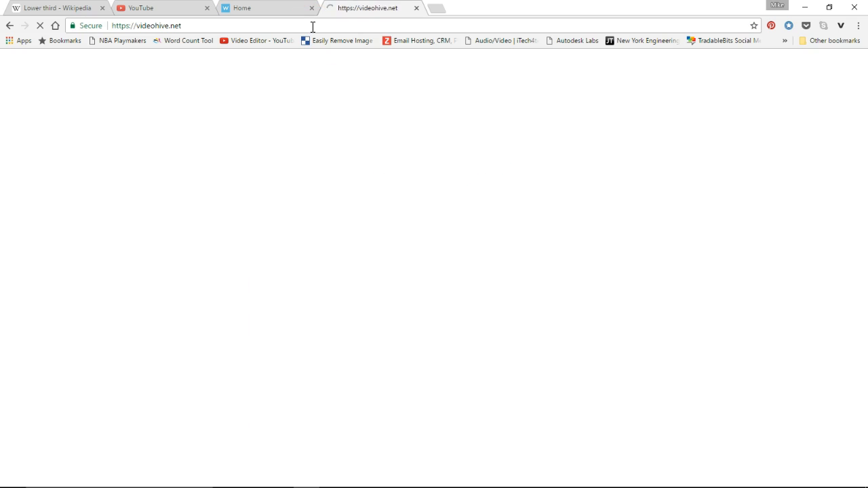
click(332, 189)
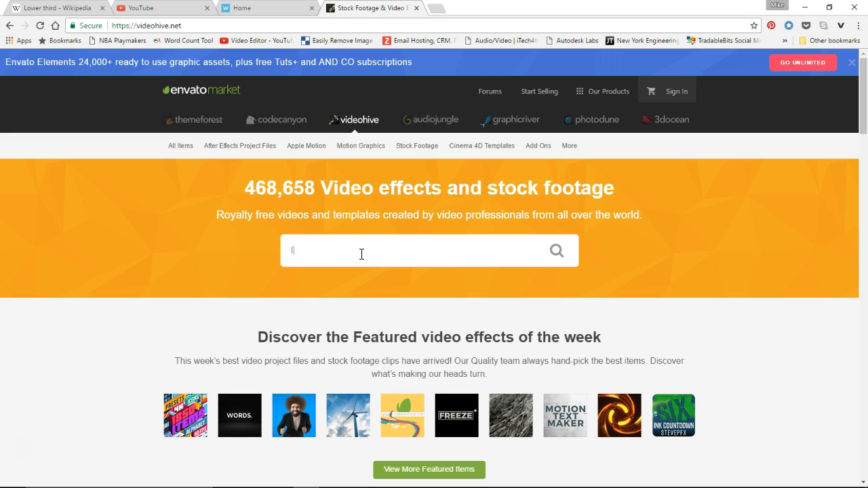
text(ower third)
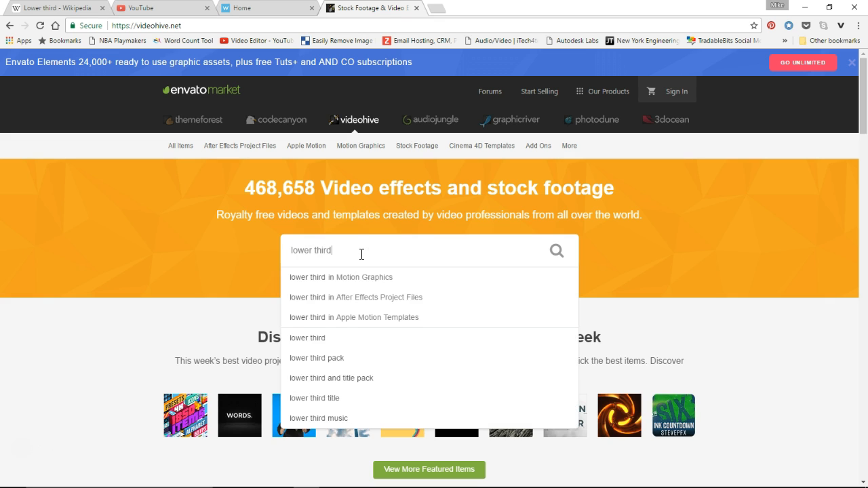
key(Return)
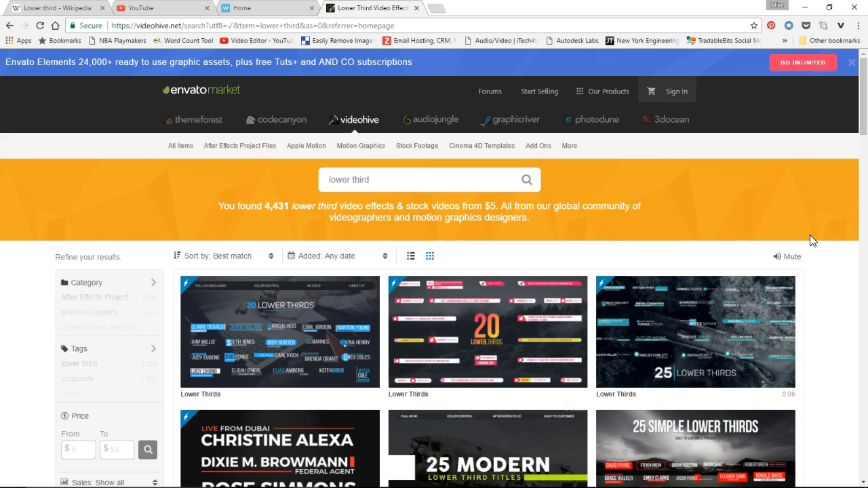
Step: Browse the whole first page of lower third search results to examine the available template designs
scroll(809, 235, down, 2)
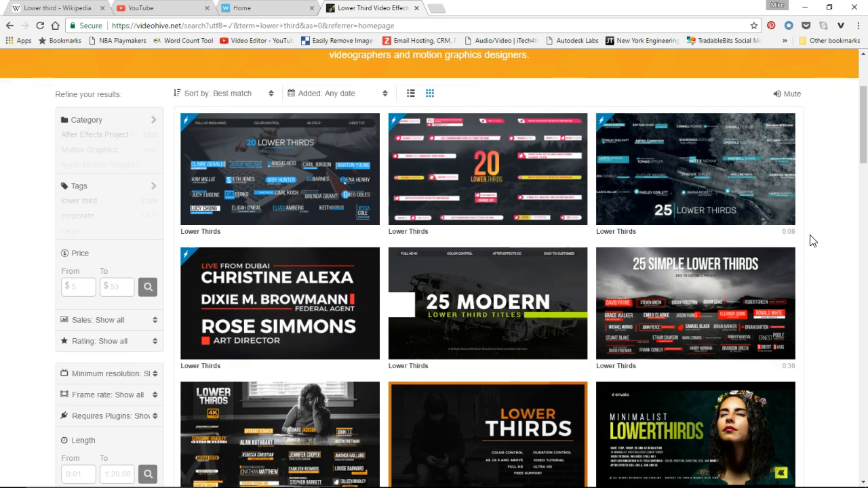
scroll(813, 241, down, 2)
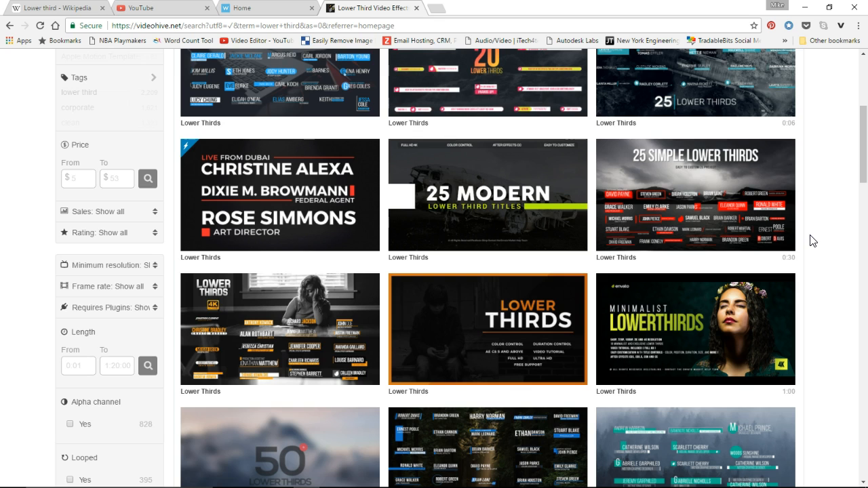
click(831, 313)
mouse_move(710, 337)
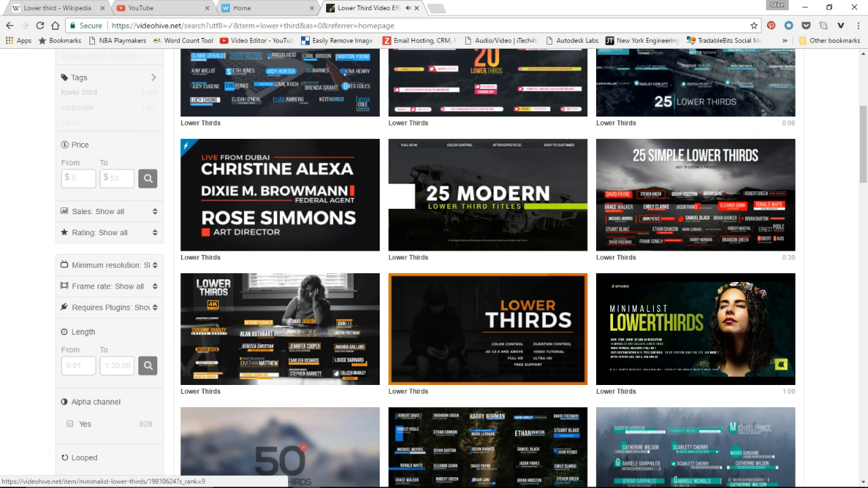
click(832, 324)
scroll(822, 322, down, 3)
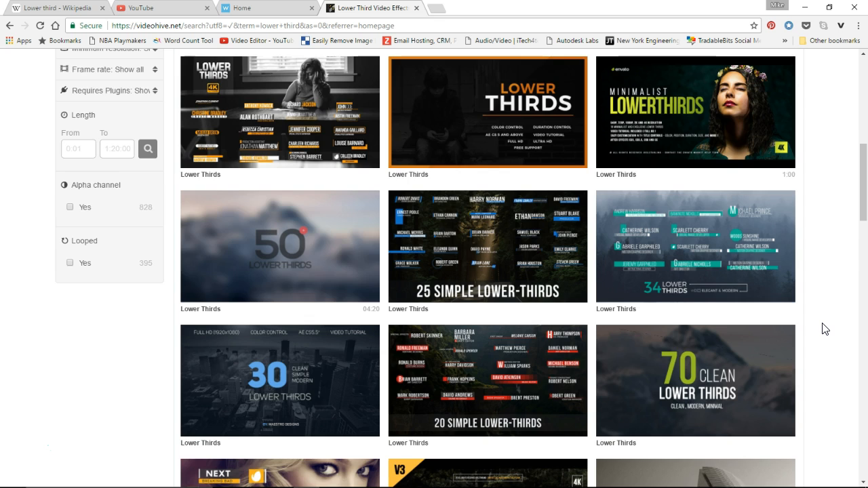
scroll(824, 329, down, 5)
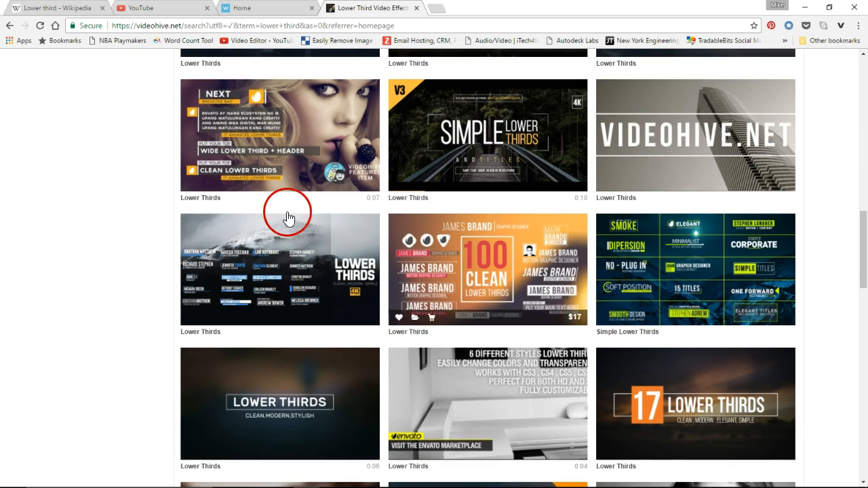
scroll(106, 300, down, 2)
scroll(115, 296, down, 2)
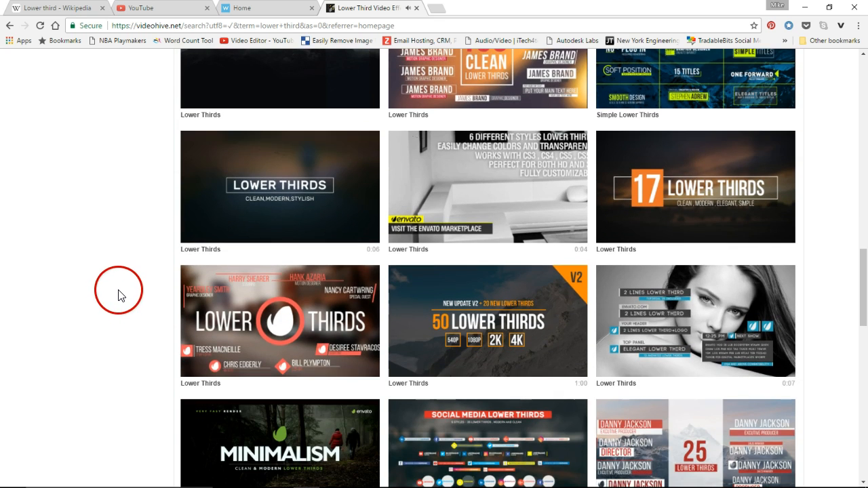
scroll(116, 276, down, 1)
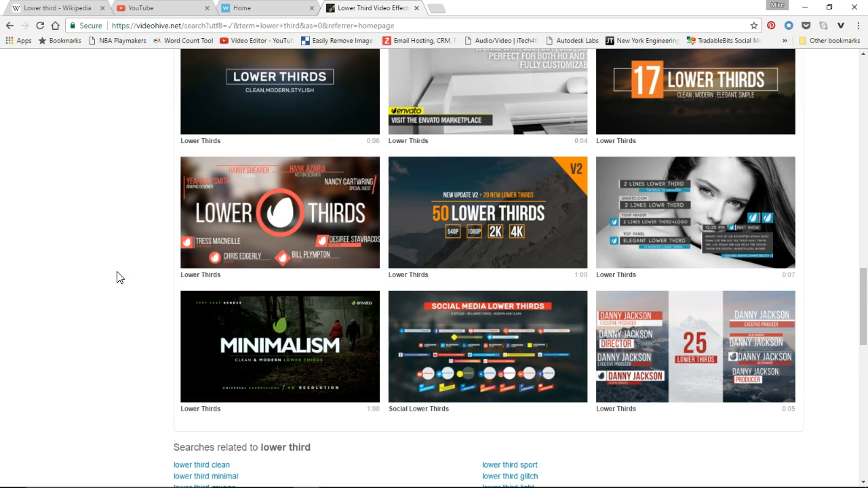
scroll(117, 276, down, 2)
scroll(117, 276, down, 2)
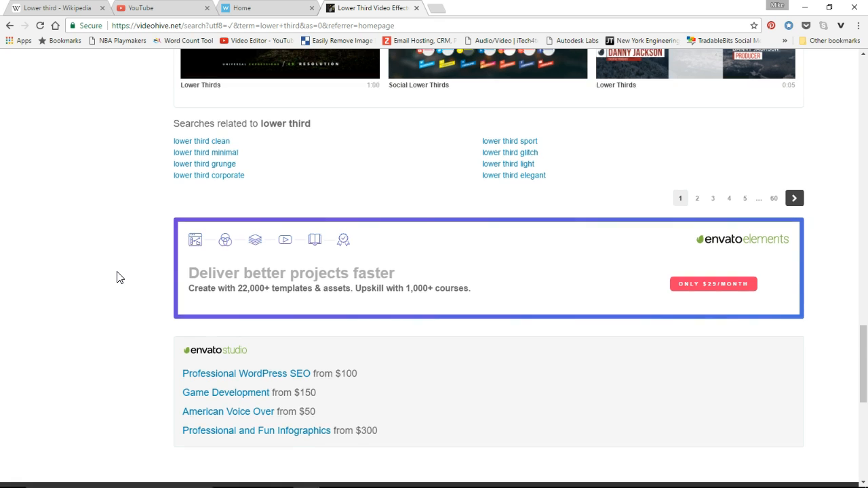
scroll(116, 277, up, 4)
scroll(117, 277, up, 5)
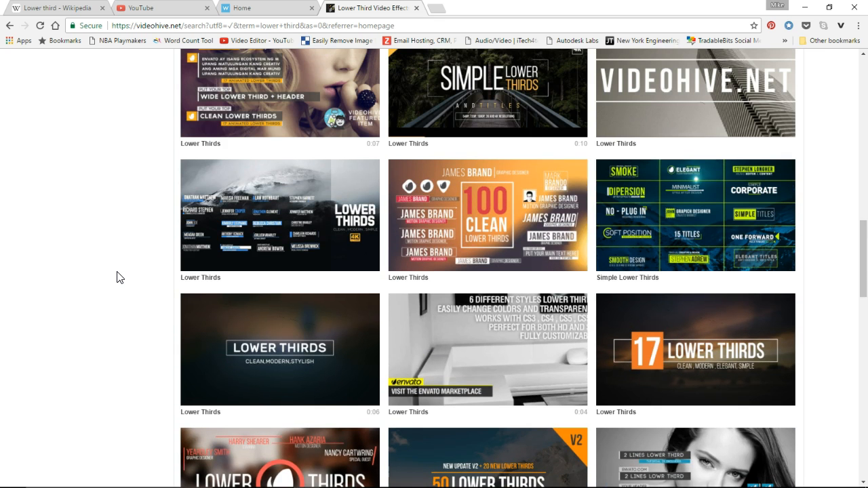
scroll(117, 276, up, 7)
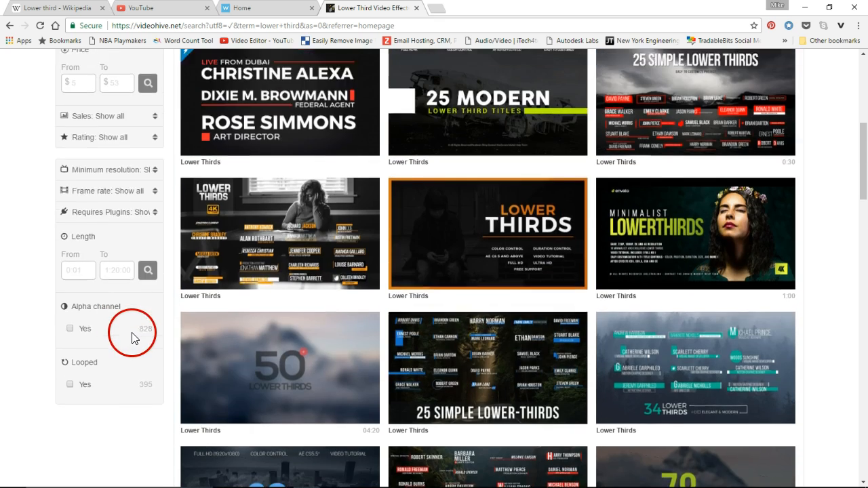
scroll(133, 339, up, 4)
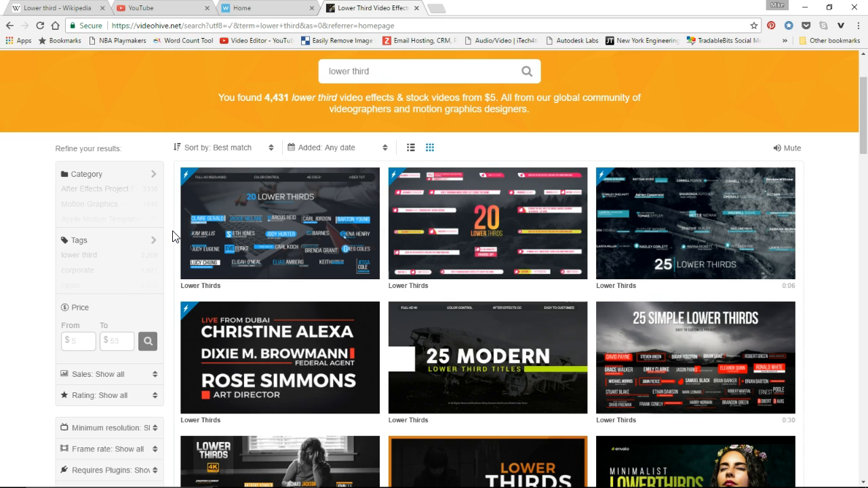
Step: Open the "20 Lower Thirds" template and watch its preview video in full screen, closing the preview when done
click(354, 211)
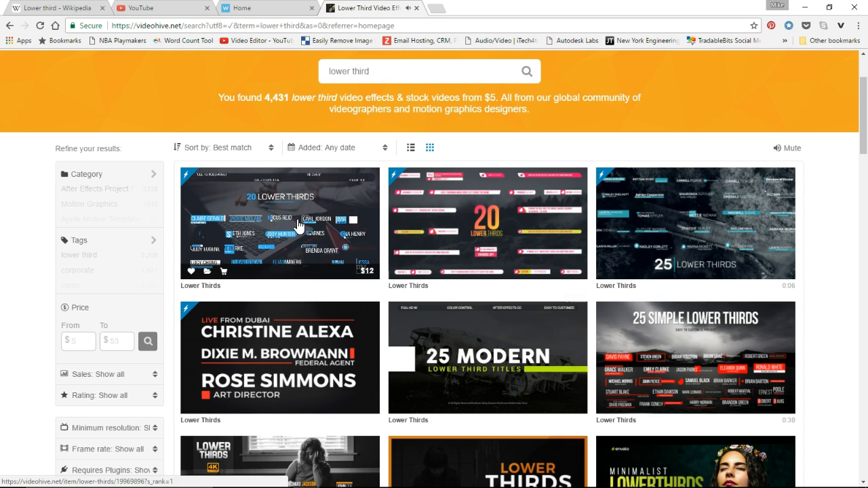
click(298, 225)
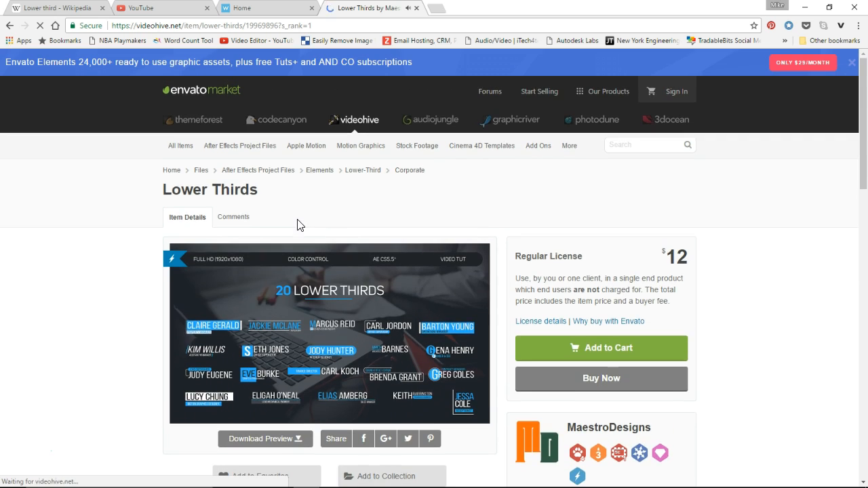
click(331, 334)
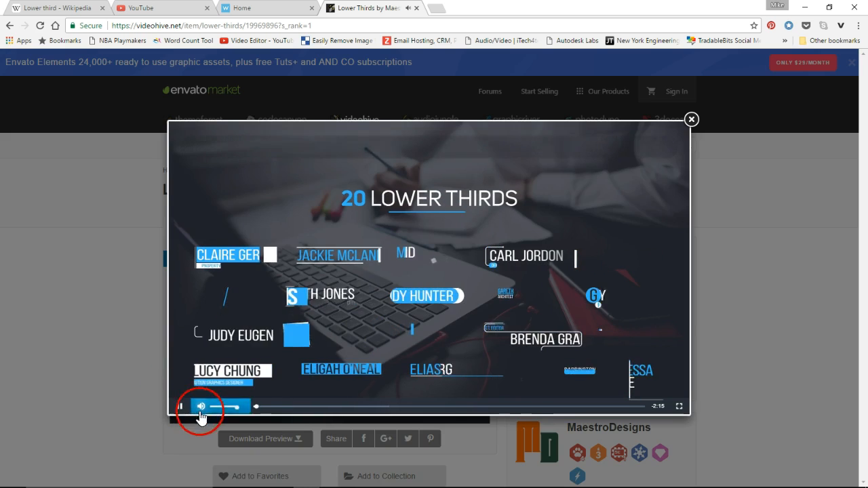
click(679, 406)
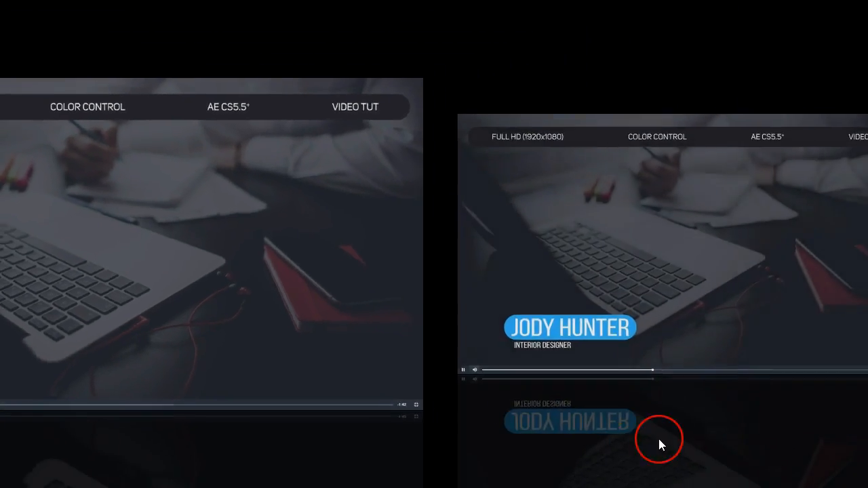
click(843, 474)
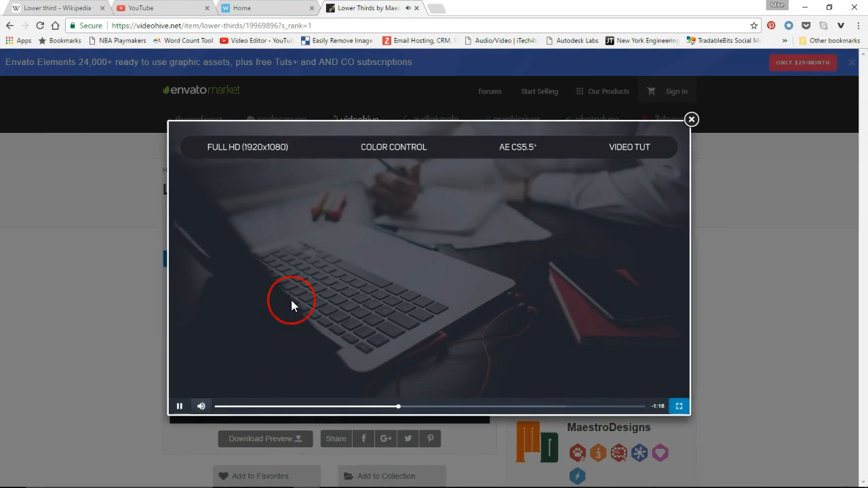
click(691, 119)
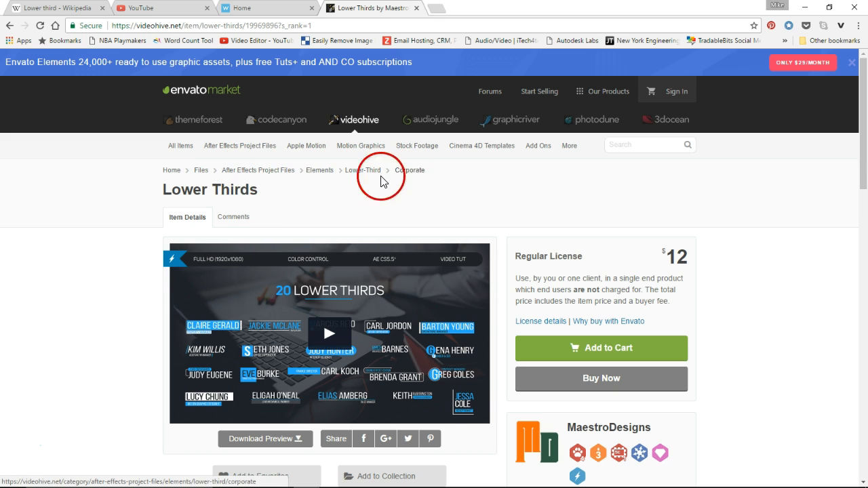
Step: Examine the template's feature list, and return to the search results to look through the other lower third templates
scroll(111, 202, down, 4)
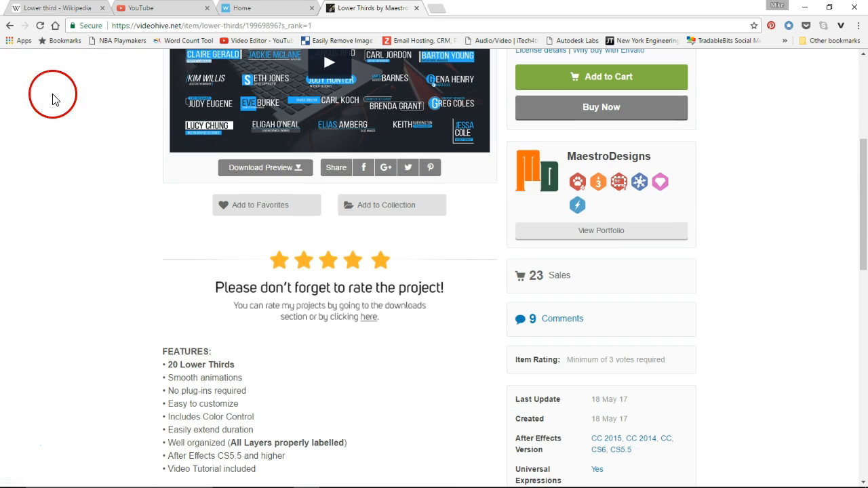
click(9, 26)
scroll(823, 232, down, 4)
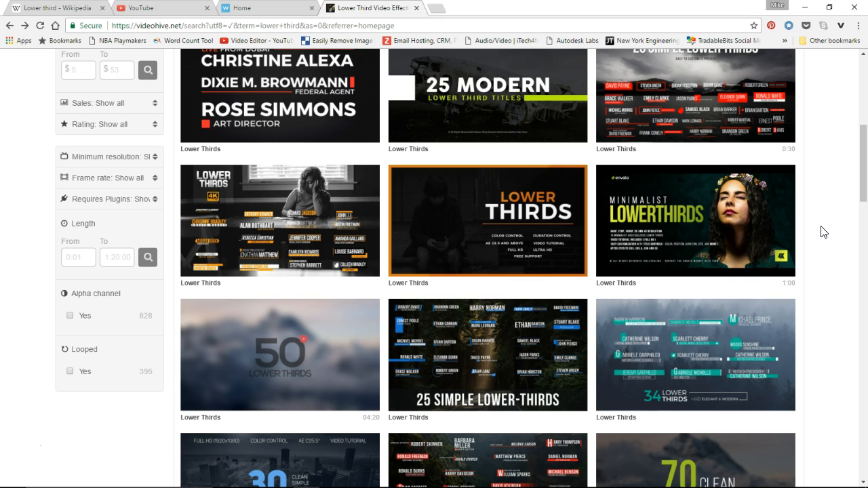
scroll(823, 232, down, 12)
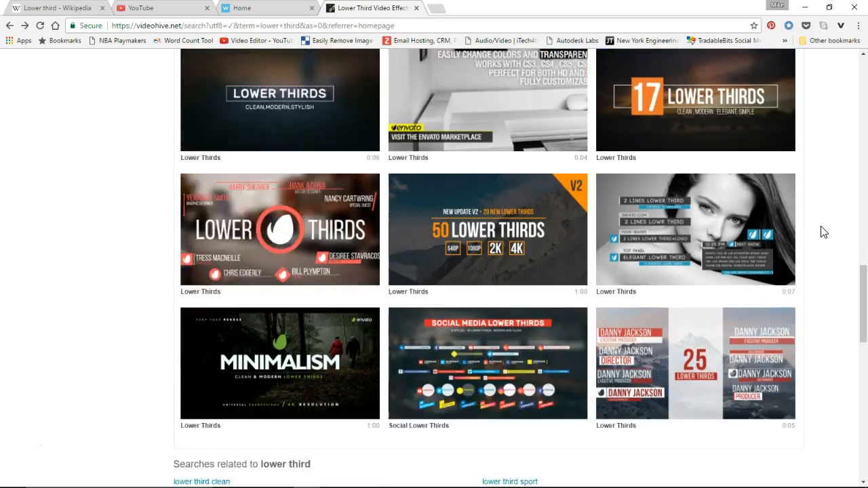
scroll(823, 232, down, 3)
Step: Switch from the browser to OBS Studio
mouse_move(335, 481)
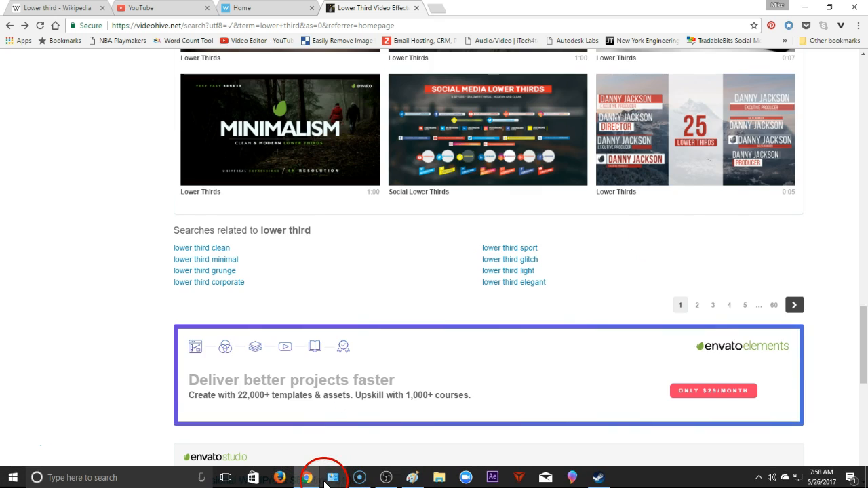
mouse_move(406, 484)
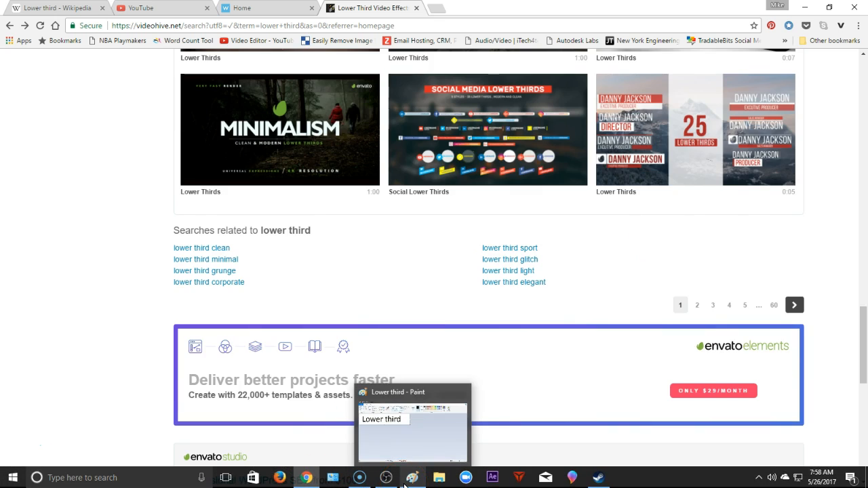
click(360, 478)
click(385, 481)
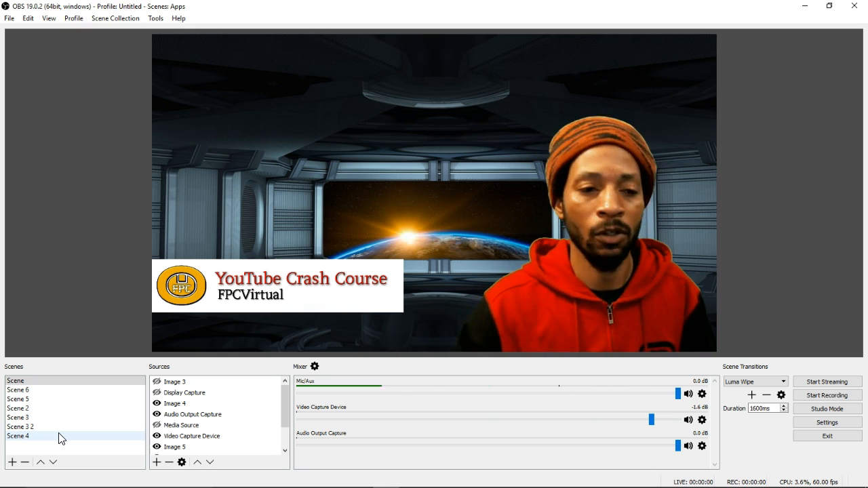
click(24, 447)
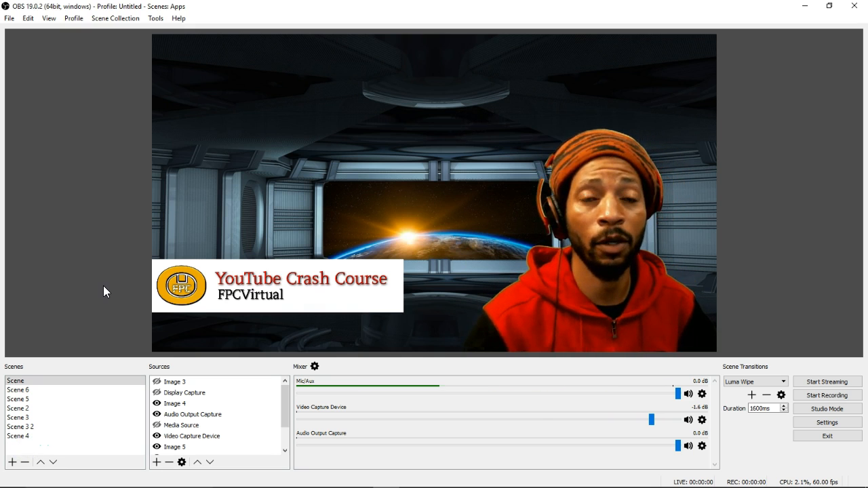
click(54, 353)
drag(164, 318, 228, 274)
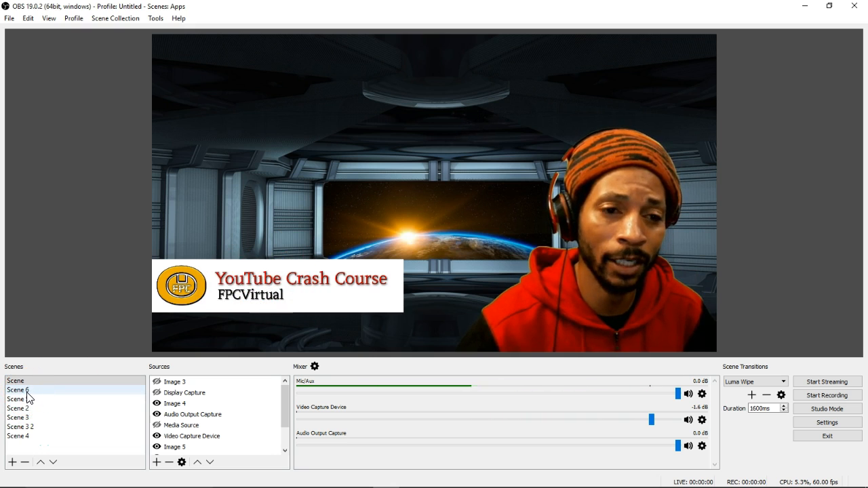
Step: Switch back and forth between Scene and Scene 6 to preview how the lower third wipes in and out
click(48, 382)
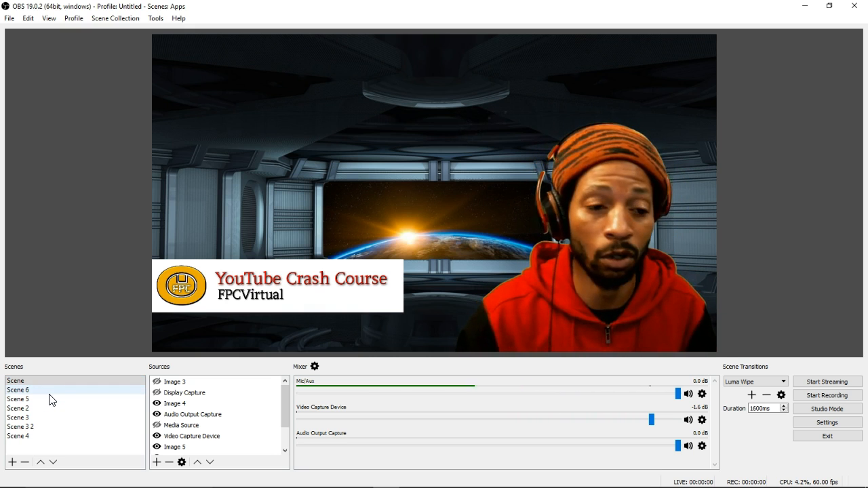
click(48, 390)
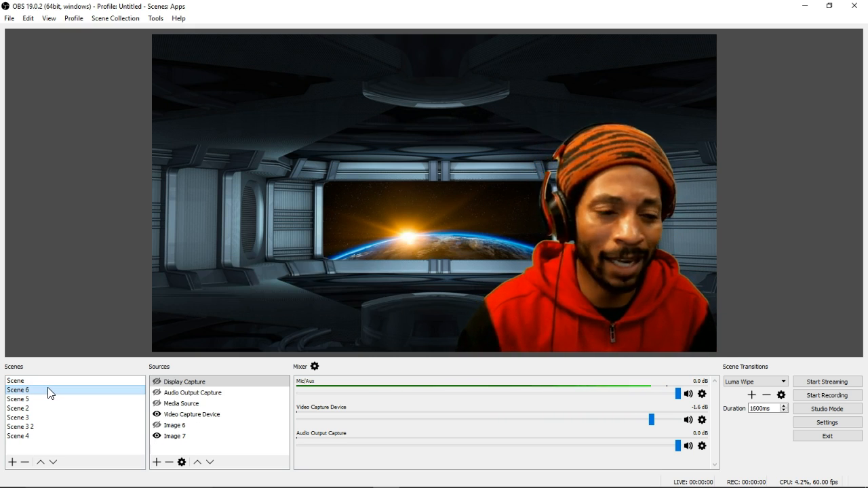
click(49, 381)
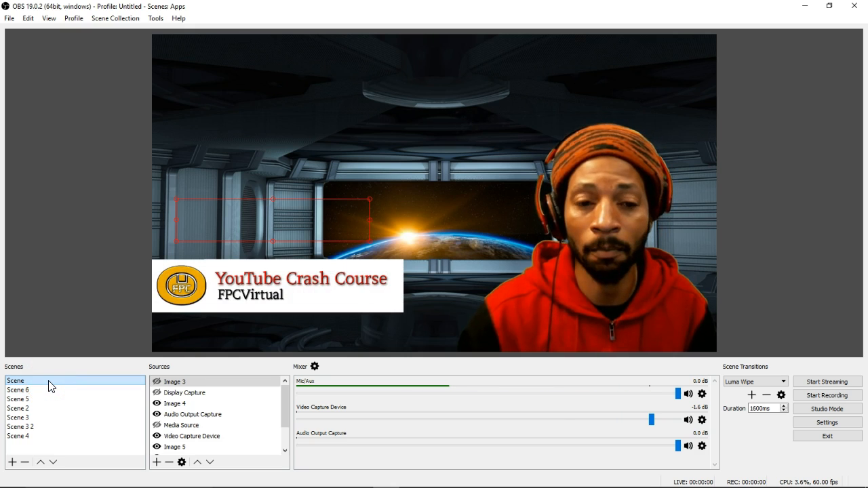
click(77, 305)
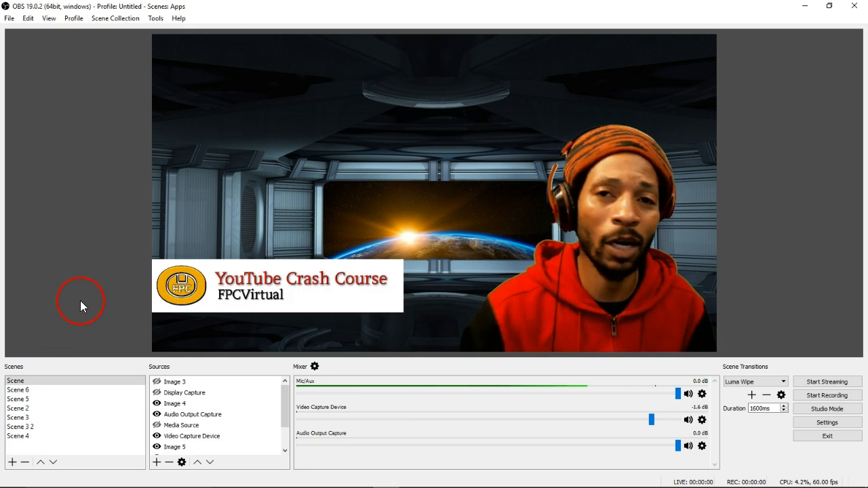
click(75, 388)
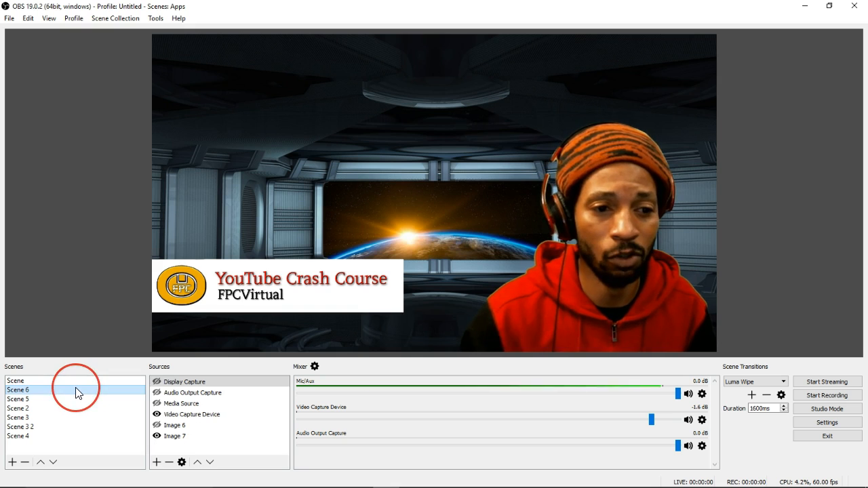
click(30, 387)
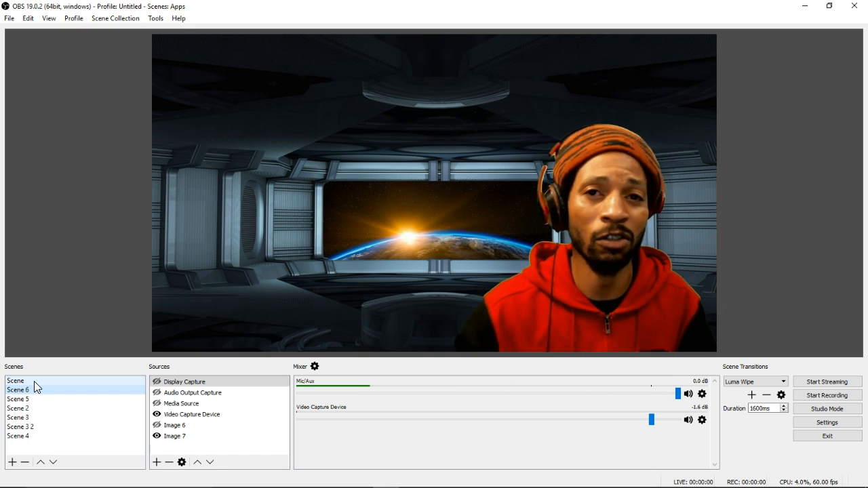
click(34, 381)
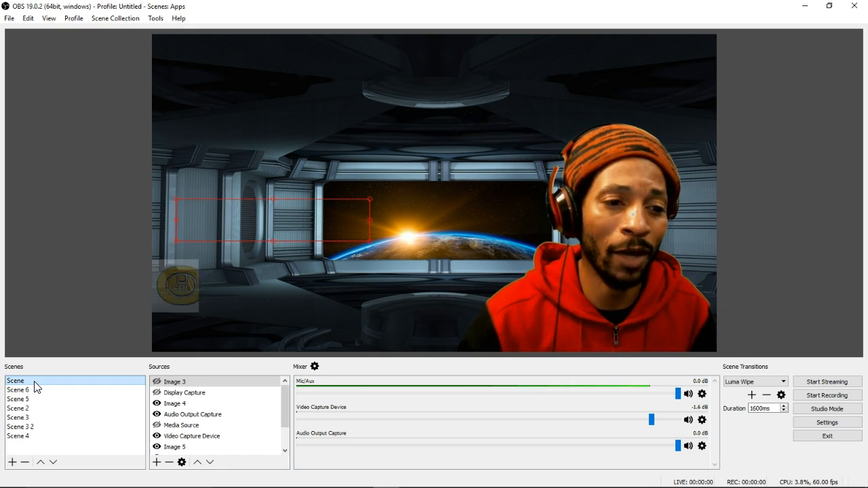
click(85, 87)
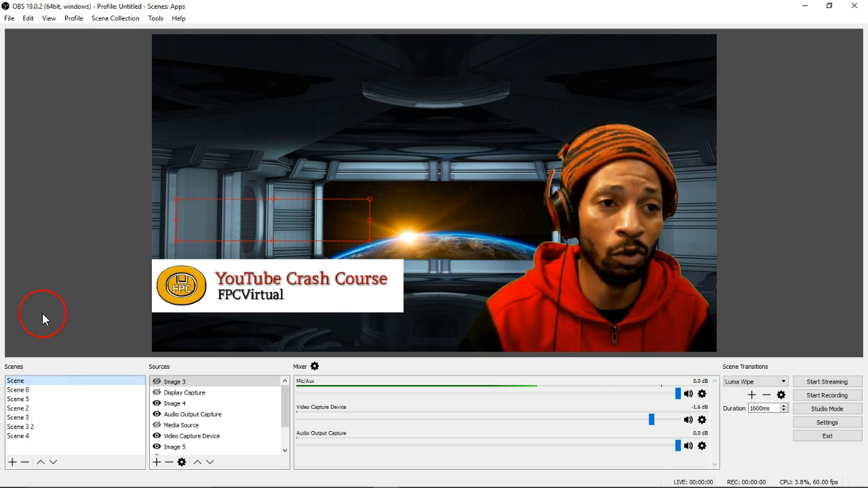
click(101, 199)
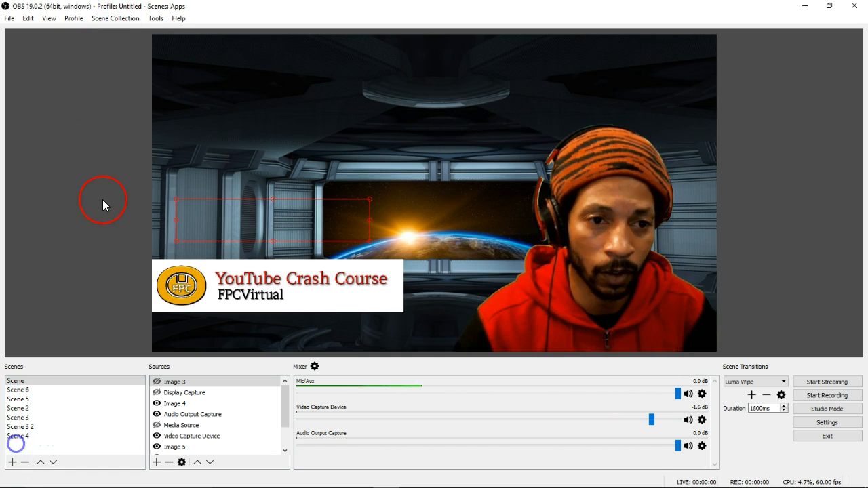
Step: Load the Brand New scene collection and clear the source selection in the preview
click(115, 18)
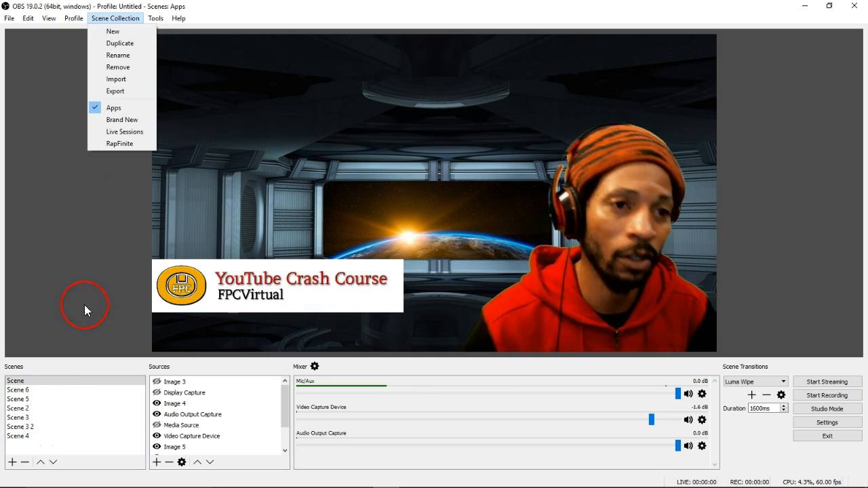
click(122, 119)
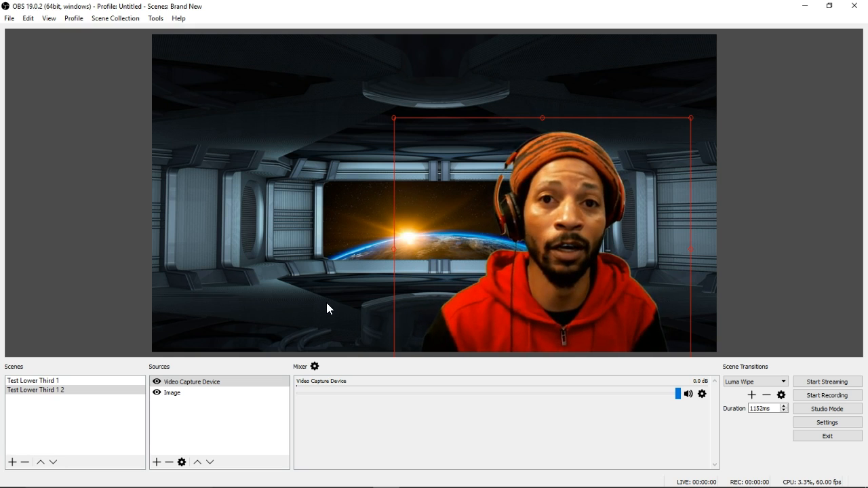
click(36, 264)
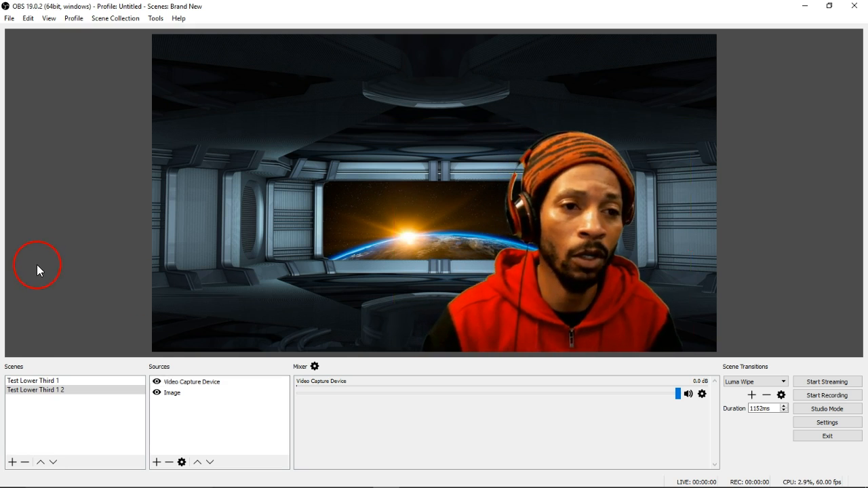
Step: Alternate between the Test Lower Third 1 and Test Lower Third 1 2 scenes to preview the lower third transition
click(44, 382)
click(43, 389)
click(44, 382)
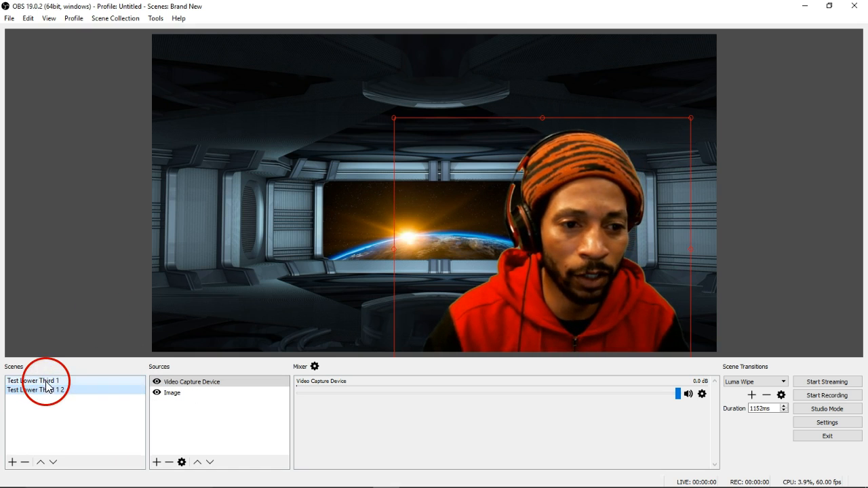
click(46, 391)
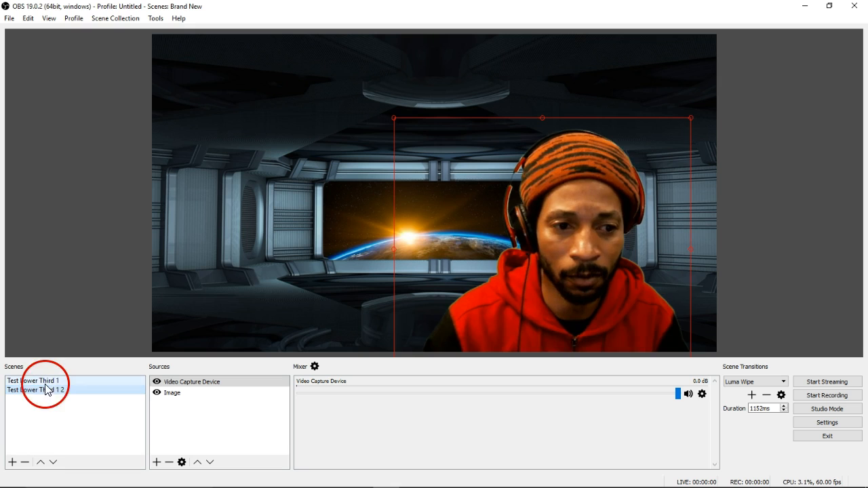
click(45, 380)
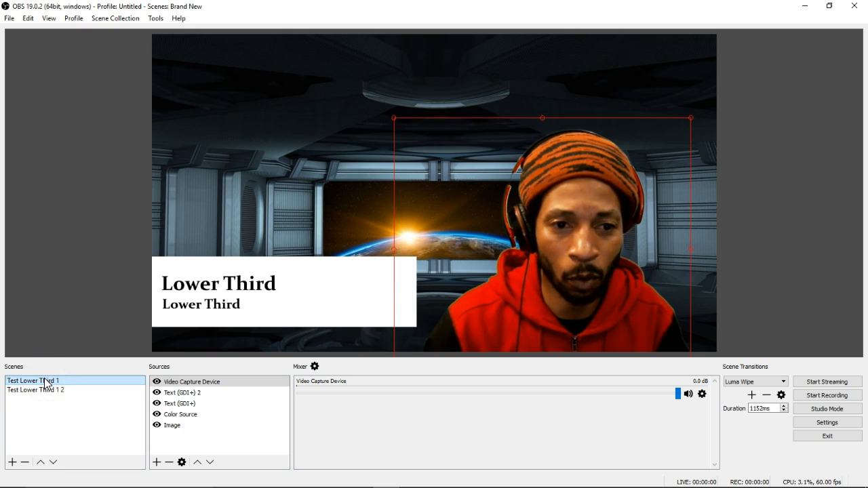
Step: Remove the Test Lower Third 1 2 scene from the collection
click(43, 391)
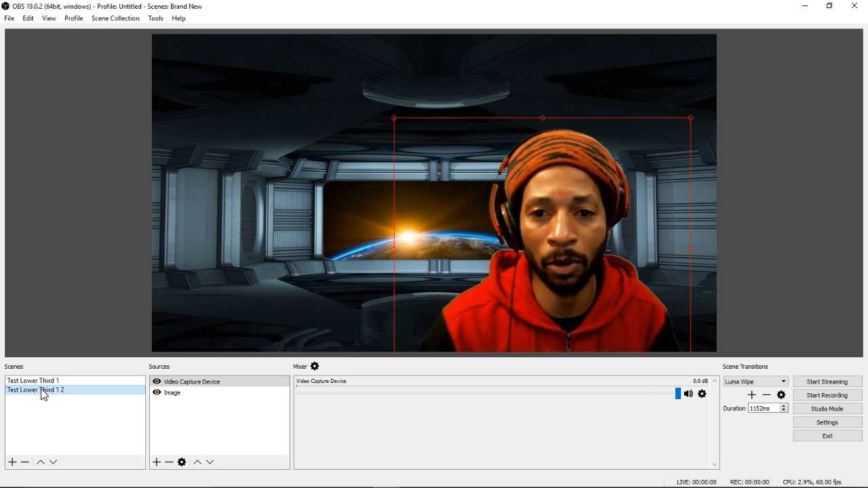
right_click(43, 393)
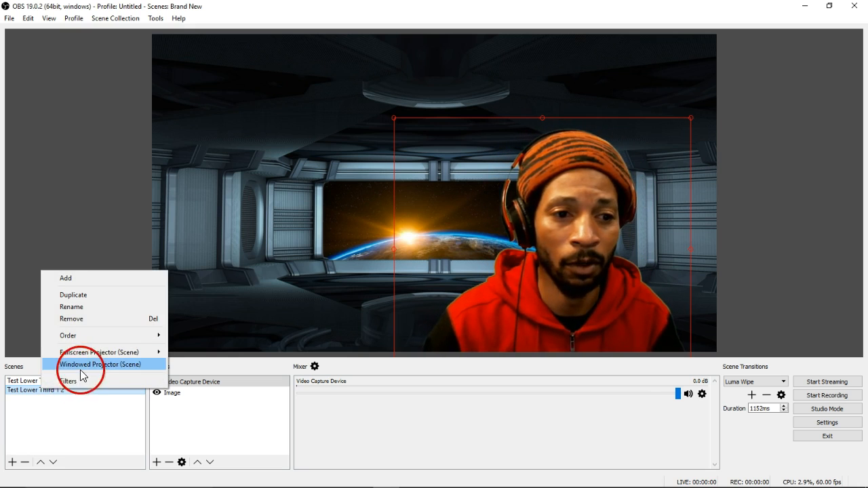
click(114, 319)
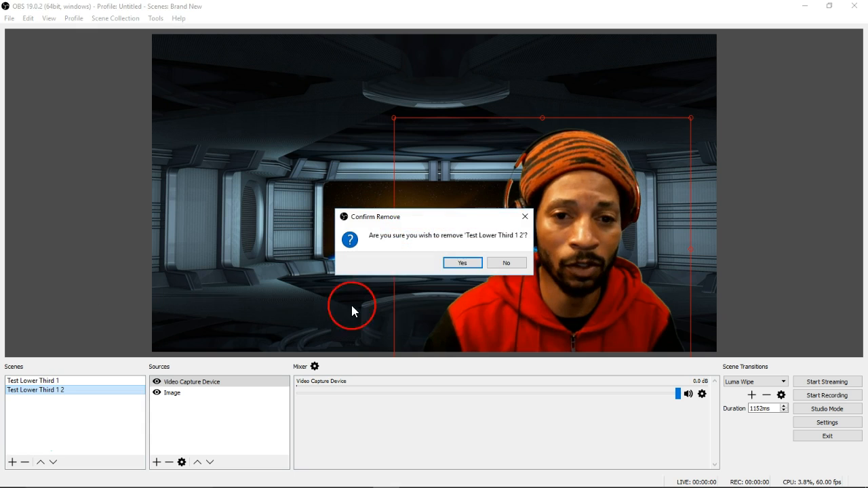
click(466, 259)
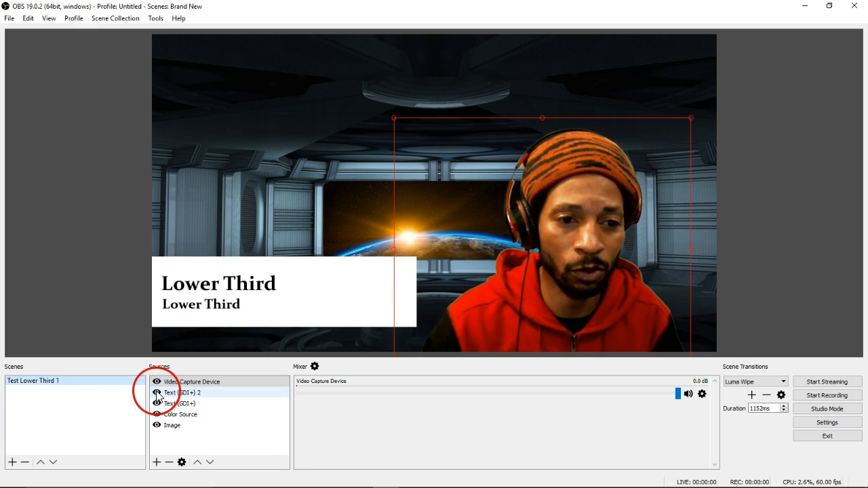
Step: Remove both text sources, Text (GDI+) 2 and Text (GDI+), from the Test Lower Third 1 scene
click(193, 393)
right_click(193, 393)
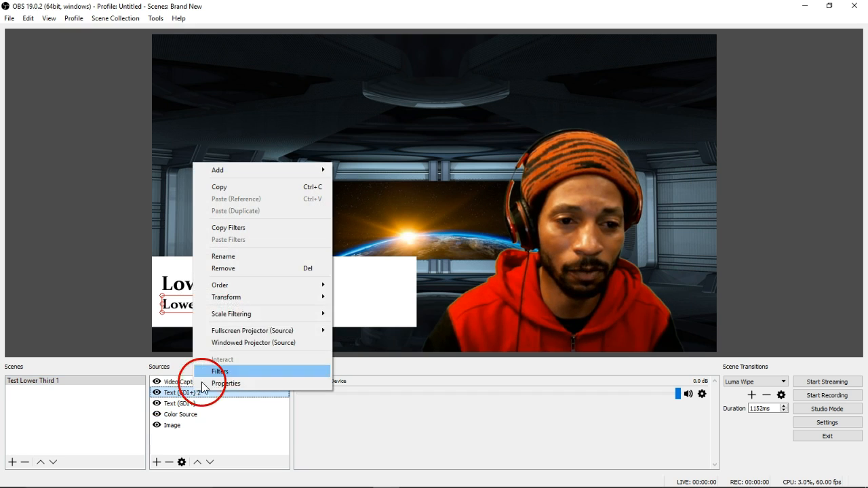
click(256, 268)
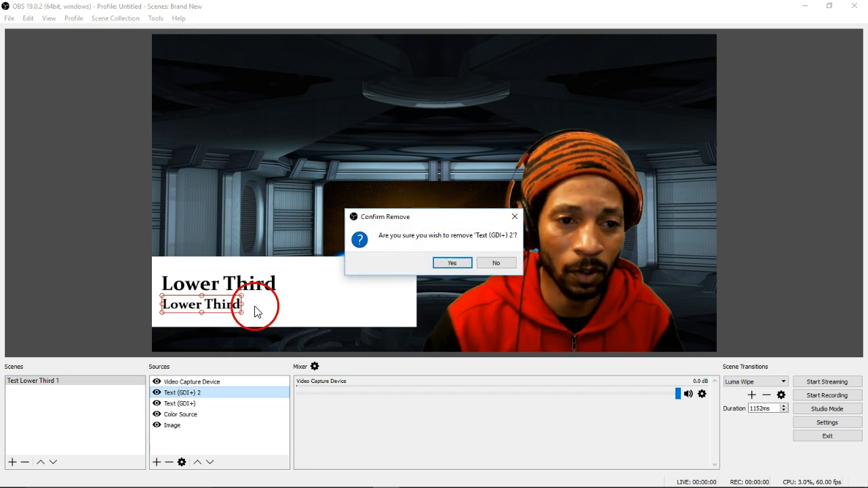
click(454, 262)
click(194, 393)
right_click(195, 393)
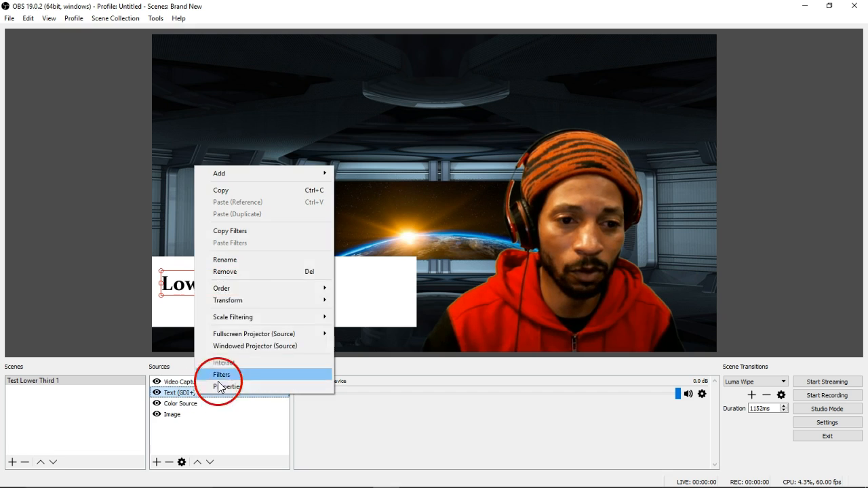
click(265, 273)
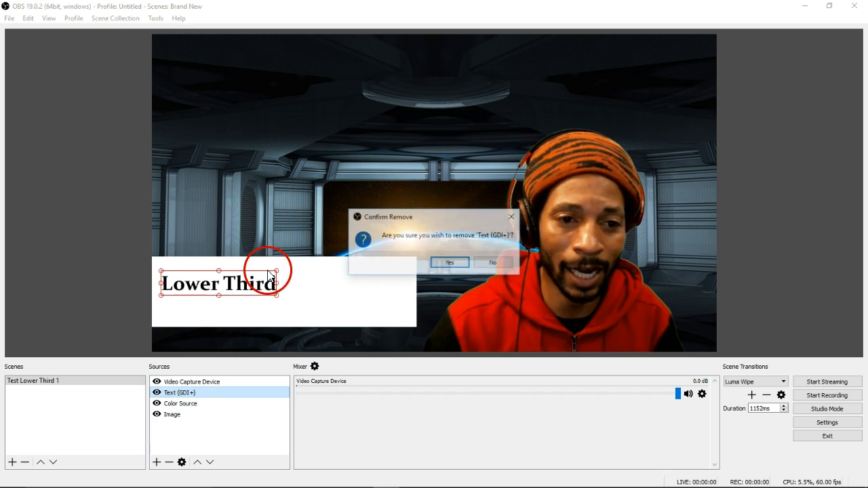
click(454, 266)
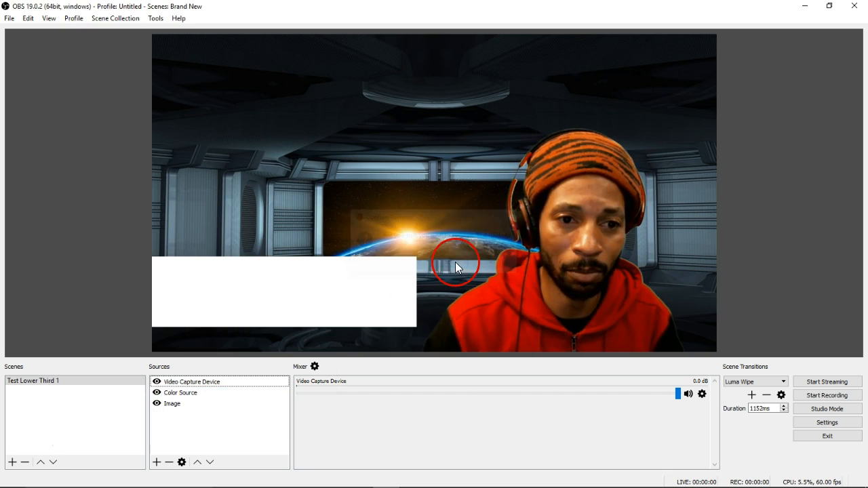
Step: Remove the Color Source that forms the lower third's white background
click(185, 398)
right_click(185, 398)
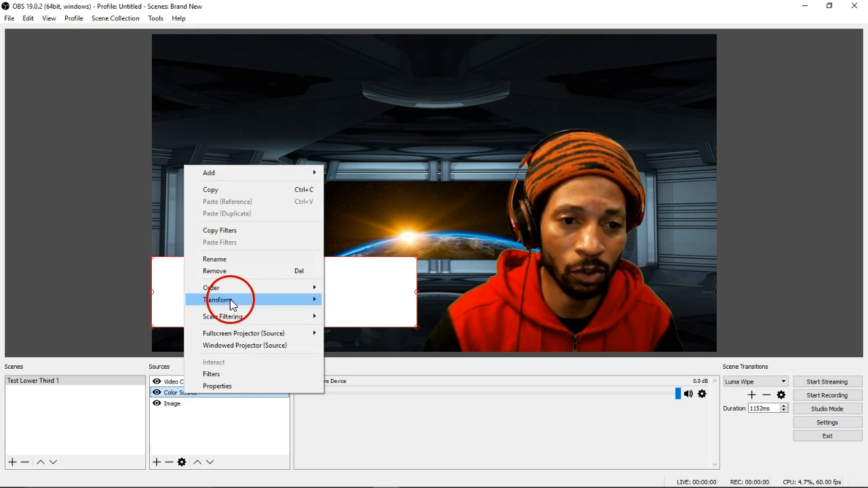
mouse_move(236, 302)
click(246, 272)
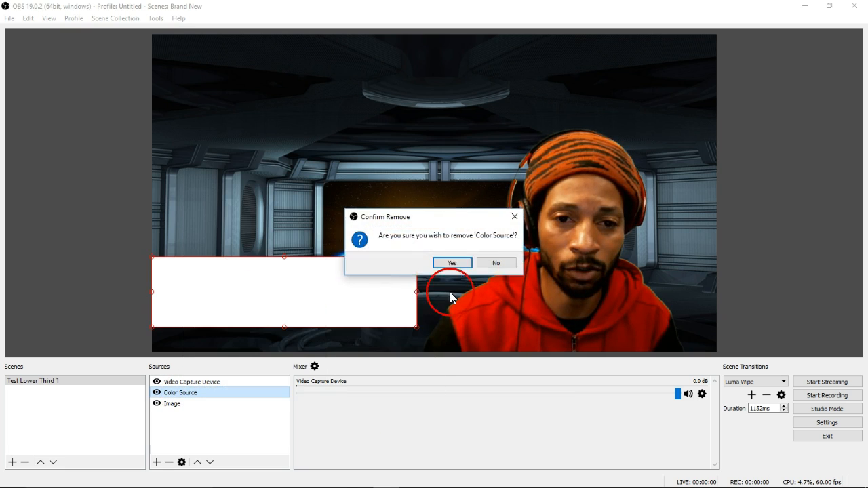
click(449, 264)
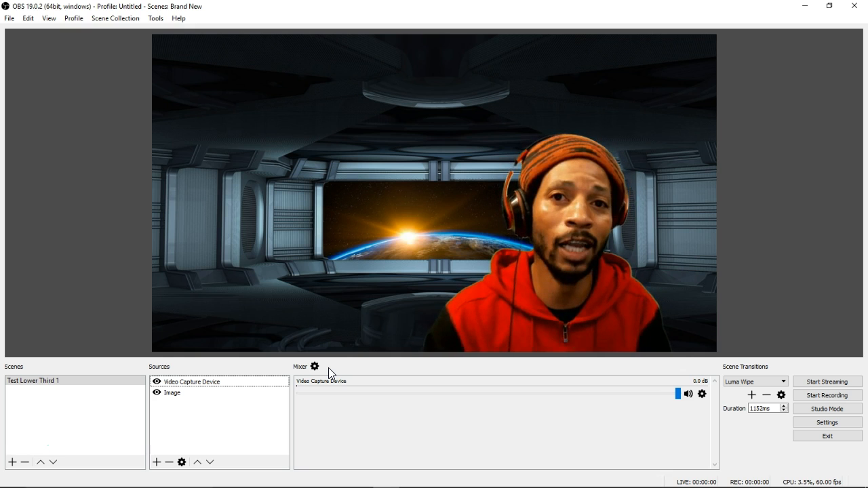
Step: Hide the Image and Video Capture Device sources in the Test Lower Third 1 scene
click(157, 393)
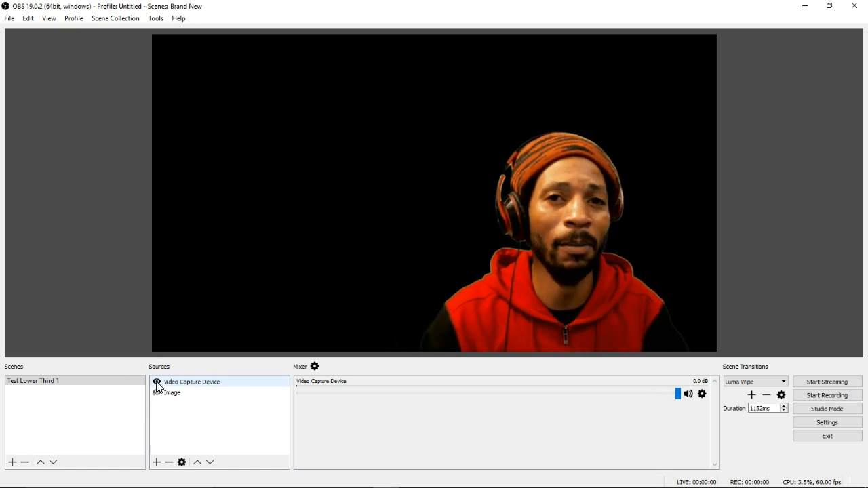
click(157, 382)
click(192, 422)
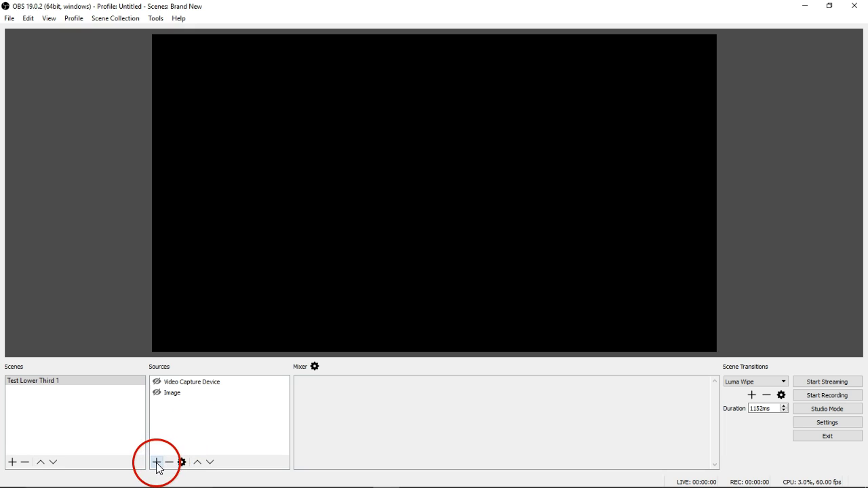
right_click(339, 236)
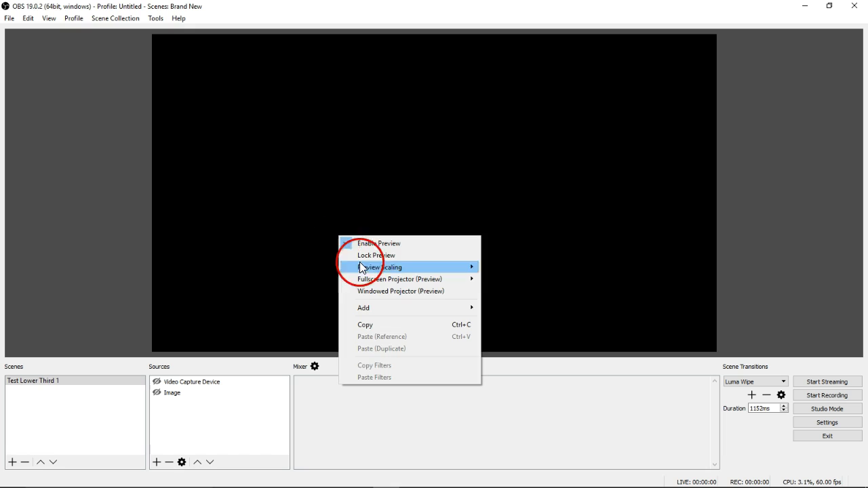
mouse_move(389, 309)
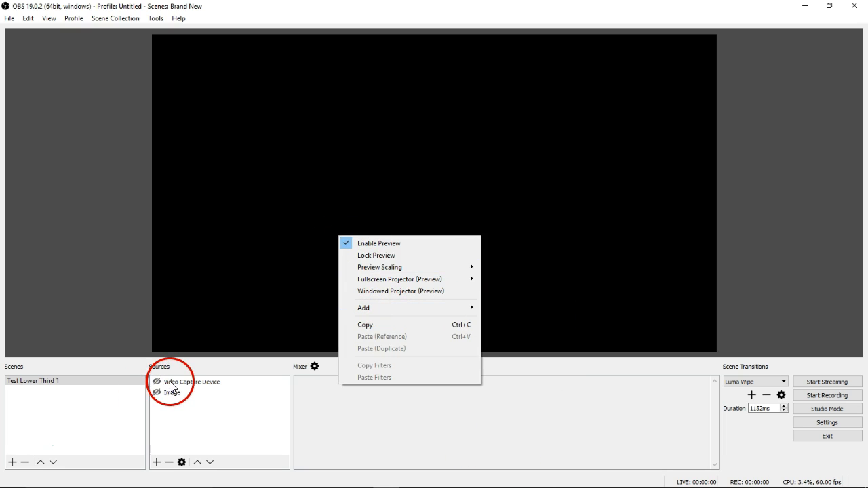
click(219, 444)
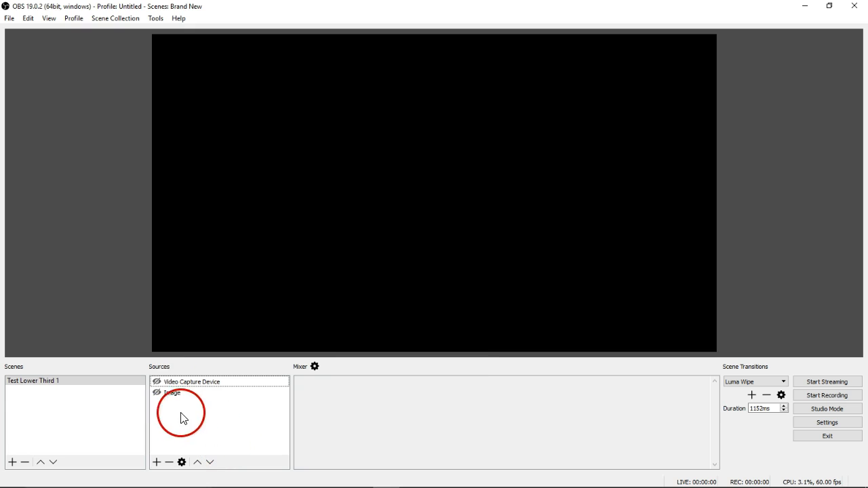
click(28, 383)
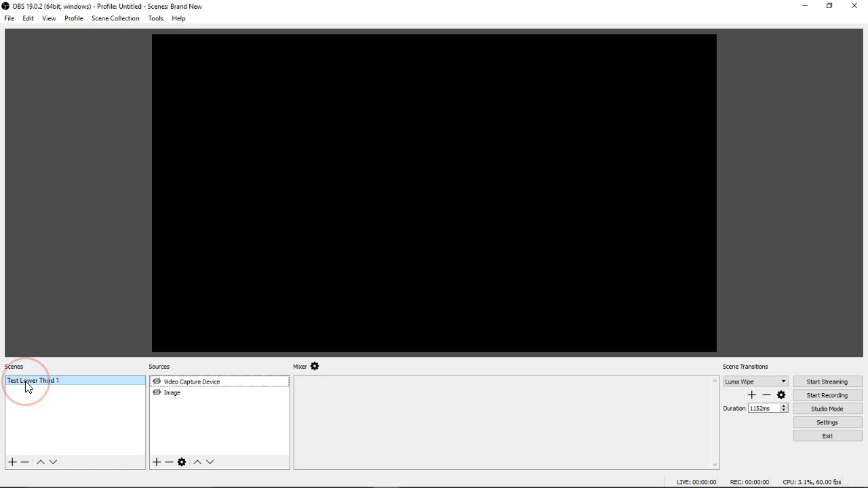
click(24, 387)
click(179, 392)
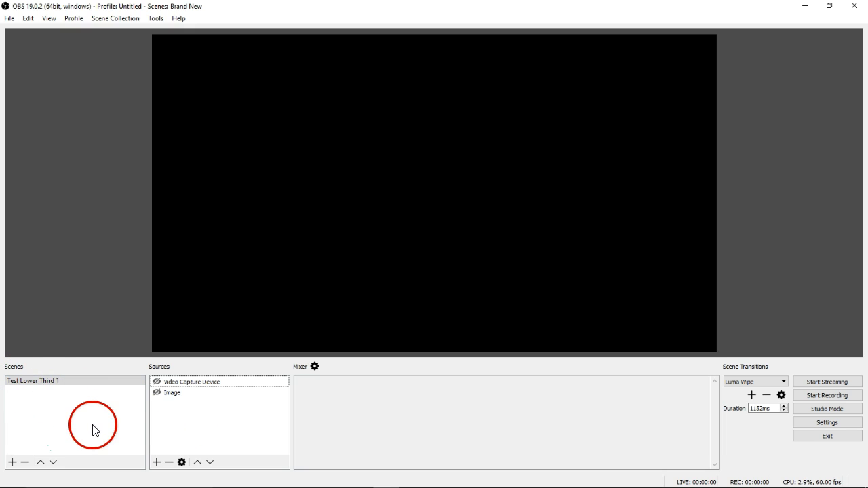
Step: Duplicate the Test Lower Third 1 scene under the name Test Lower Third 1 2
click(48, 384)
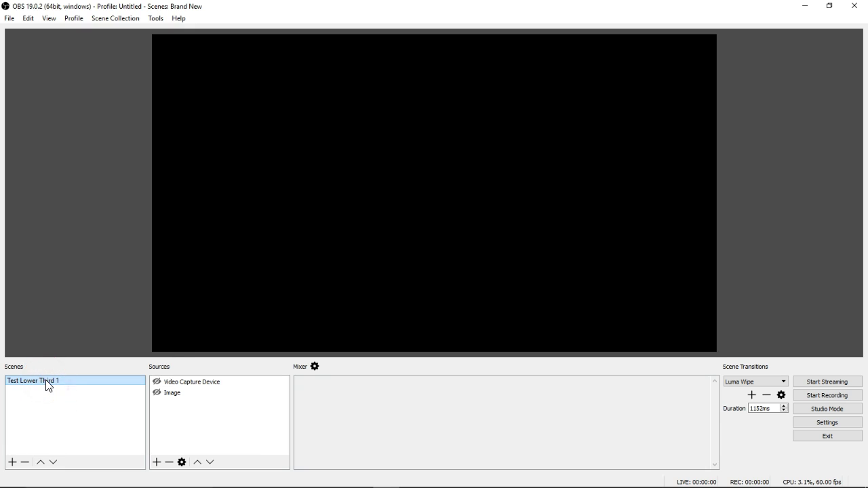
right_click(48, 386)
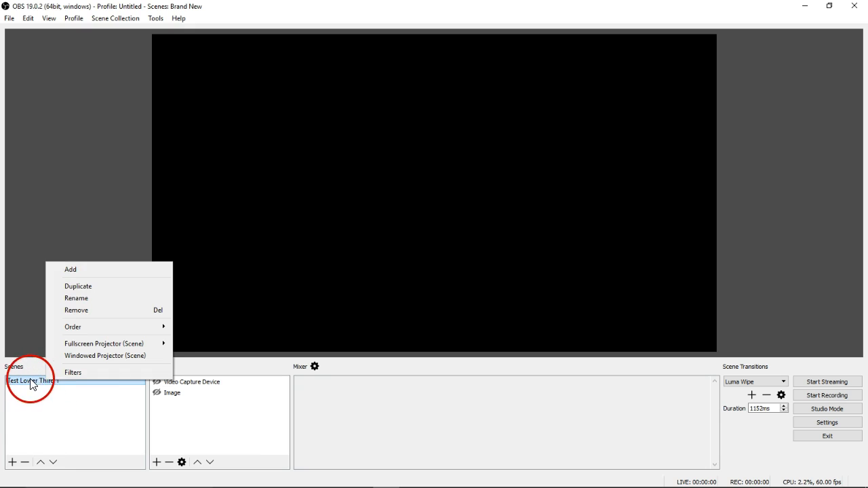
click(94, 288)
click(410, 267)
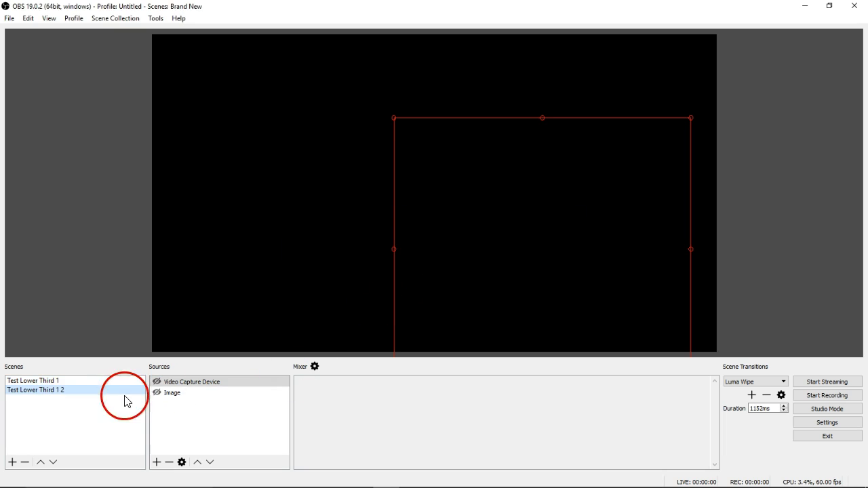
Step: Remove the duplicated Test Lower Third 1 2 scene
click(61, 390)
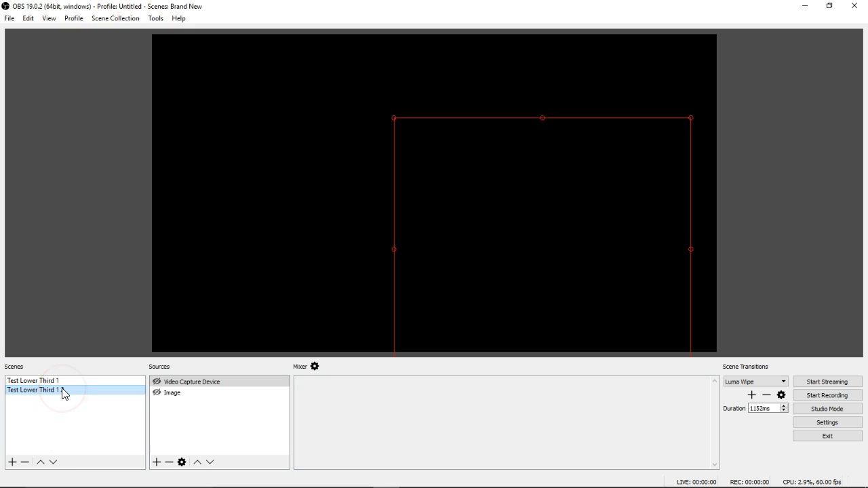
right_click(64, 395)
click(122, 319)
click(466, 265)
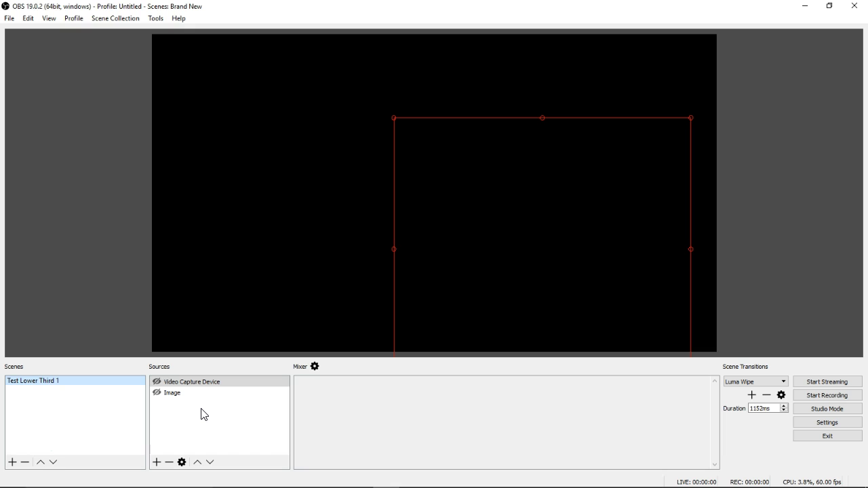
click(171, 396)
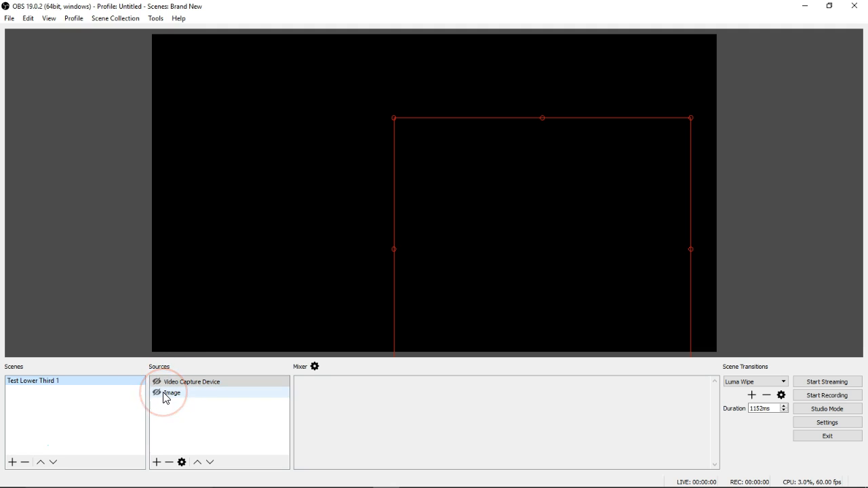
click(165, 395)
click(160, 384)
click(165, 395)
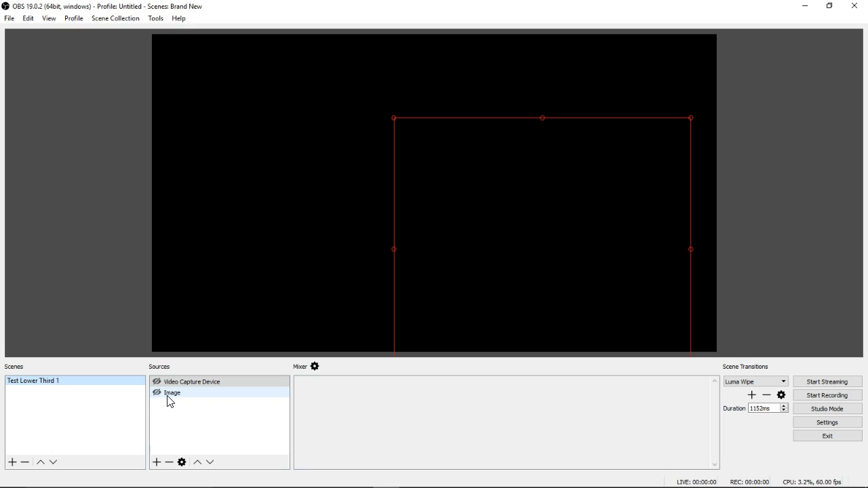
click(182, 444)
Step: Add a new visible Color Source to the Test Lower Third 1 scene with a width of 750 and a height of 200
click(157, 463)
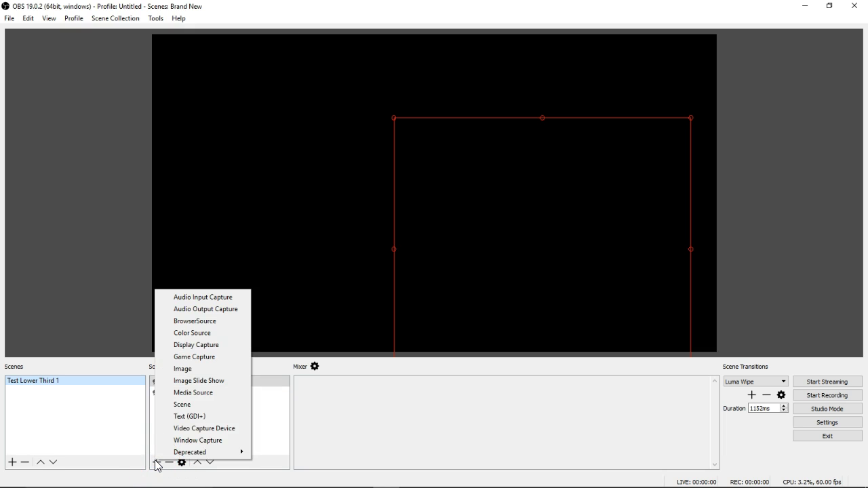
click(203, 333)
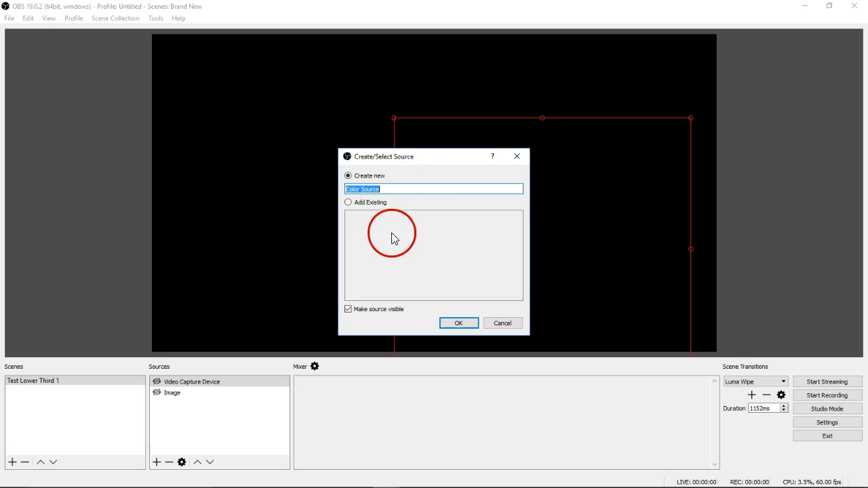
click(461, 324)
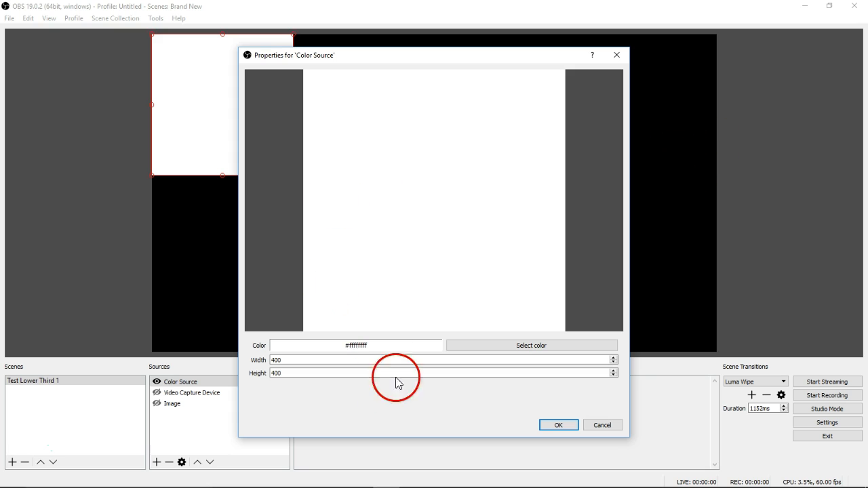
drag(275, 359, 236, 366)
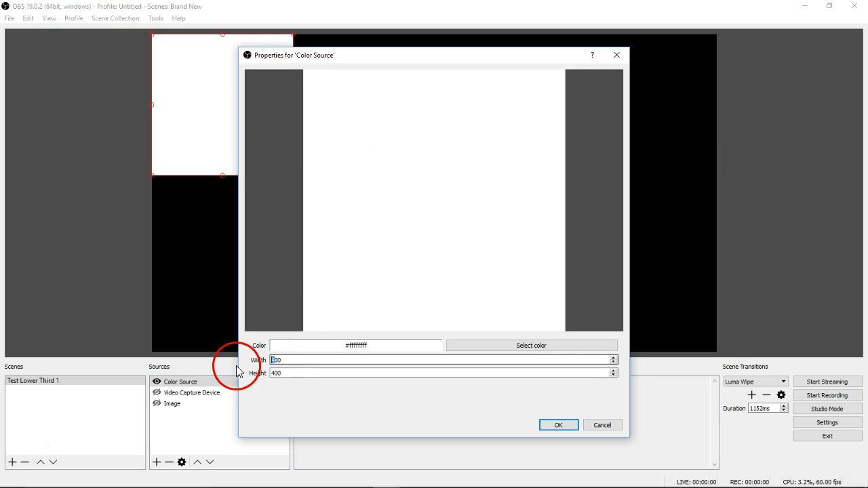
text(7)
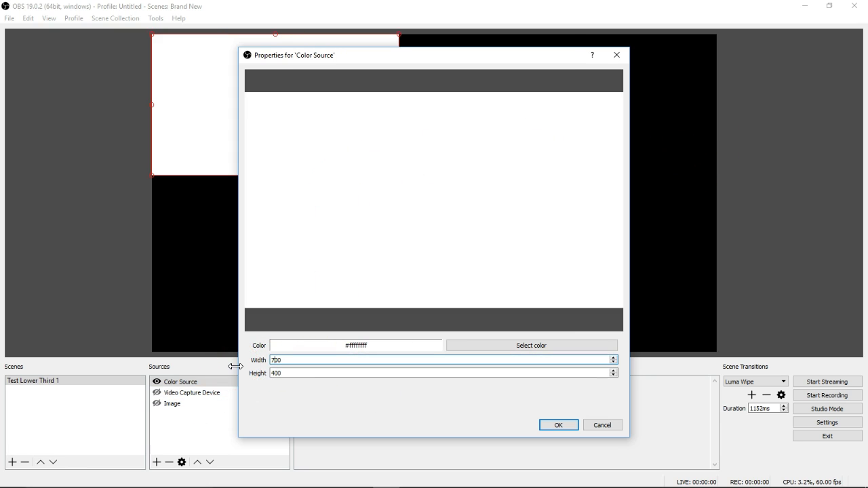
key(Delete)
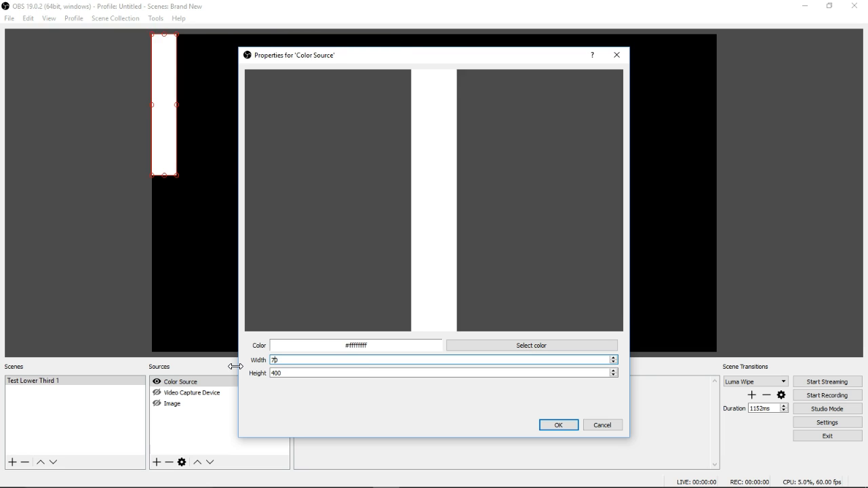
text(5)
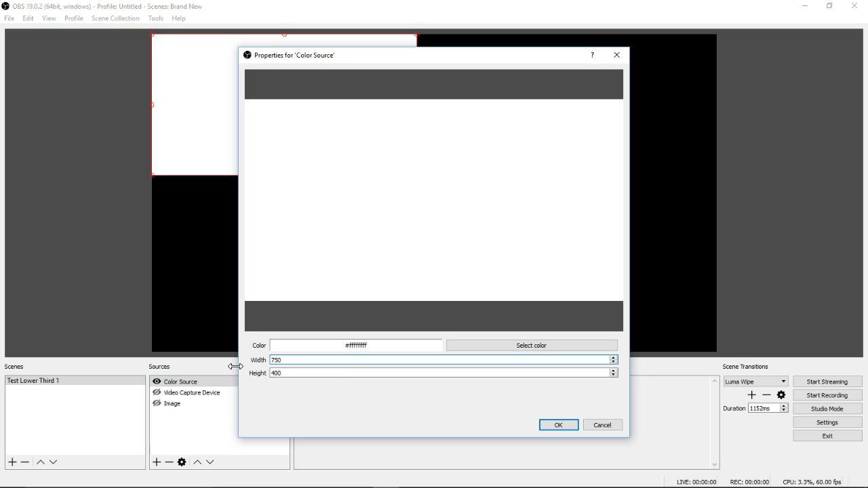
click(269, 374)
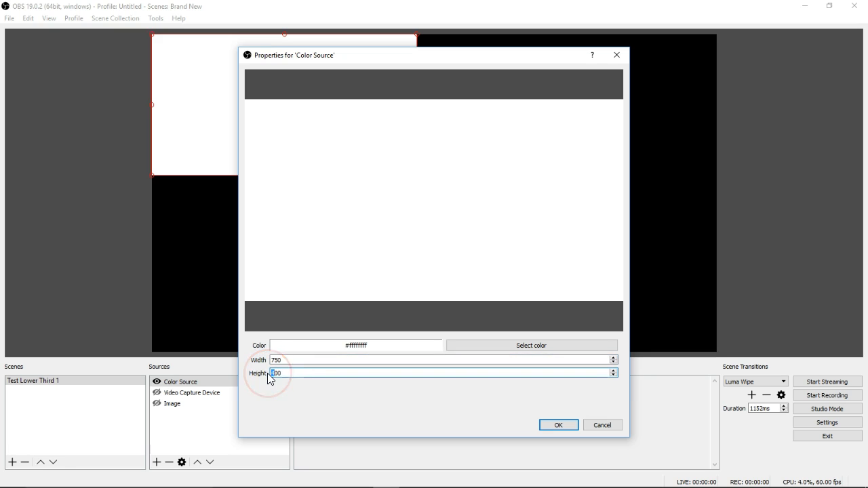
key(Delete)
text(2)
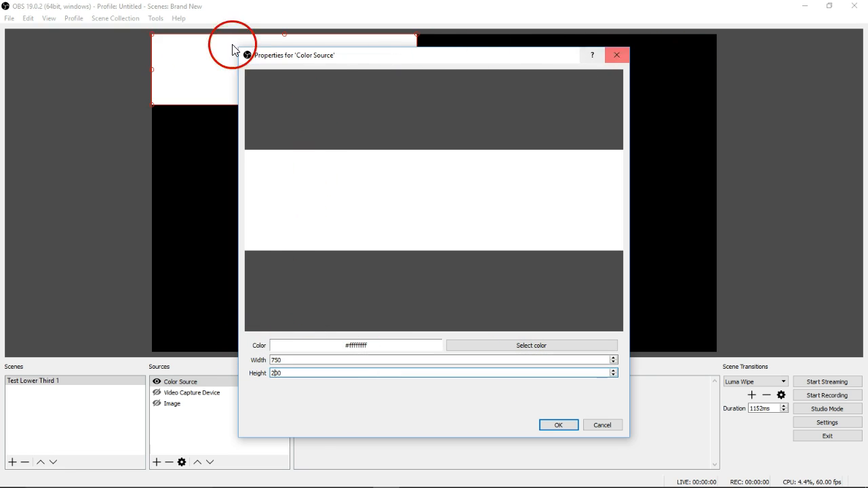
Step: Move the white color block to the lower part of the canvas, flush with its left edge, and accept the source's properties
drag(211, 61, 196, 295)
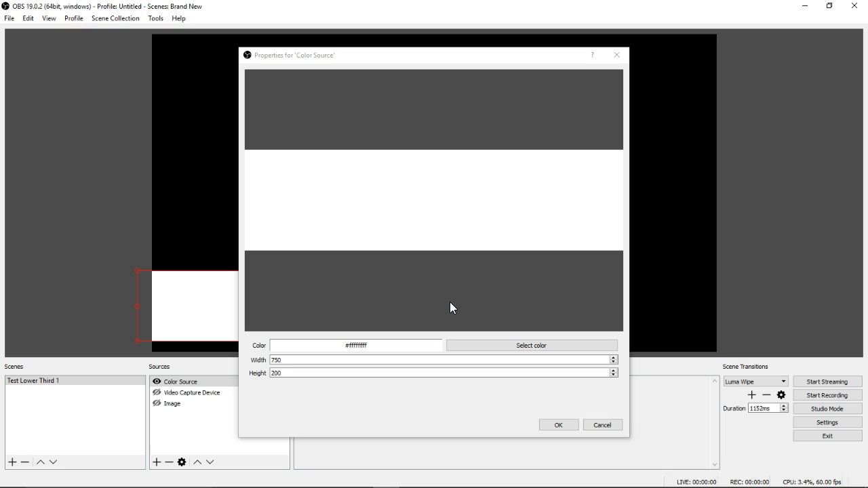
drag(171, 299, 181, 296)
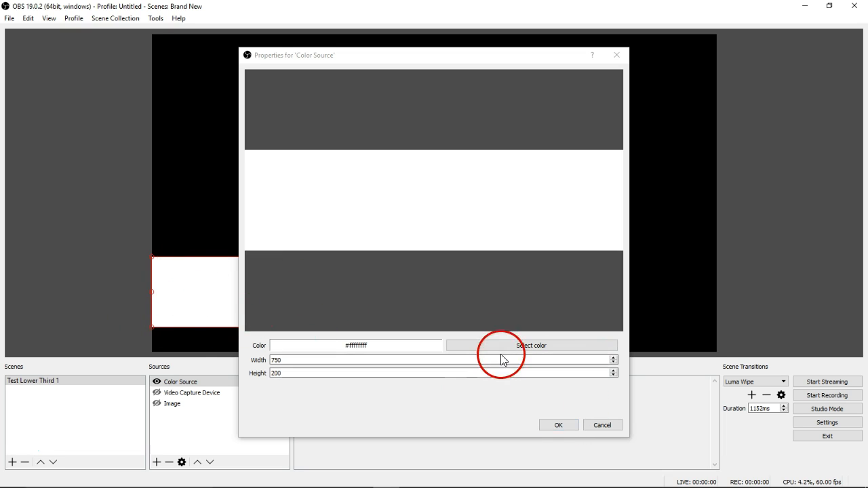
click(562, 424)
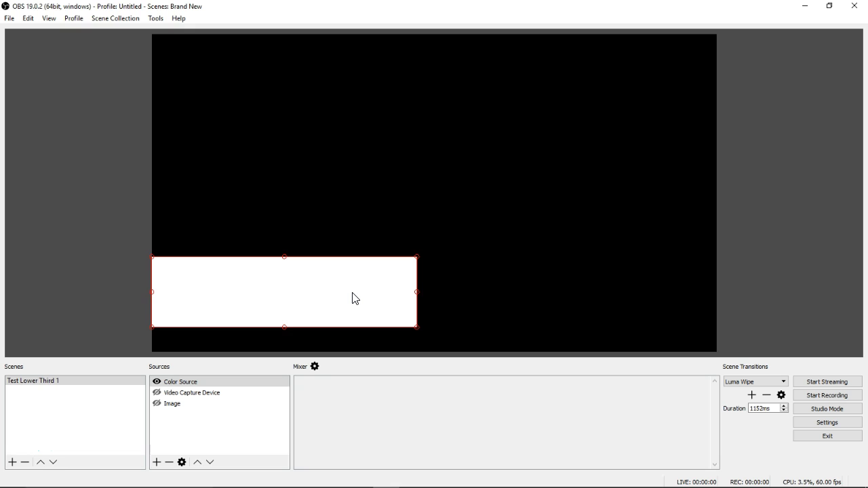
Step: Add a new Text (GDI+) source containing the text "Lower Third"
click(156, 463)
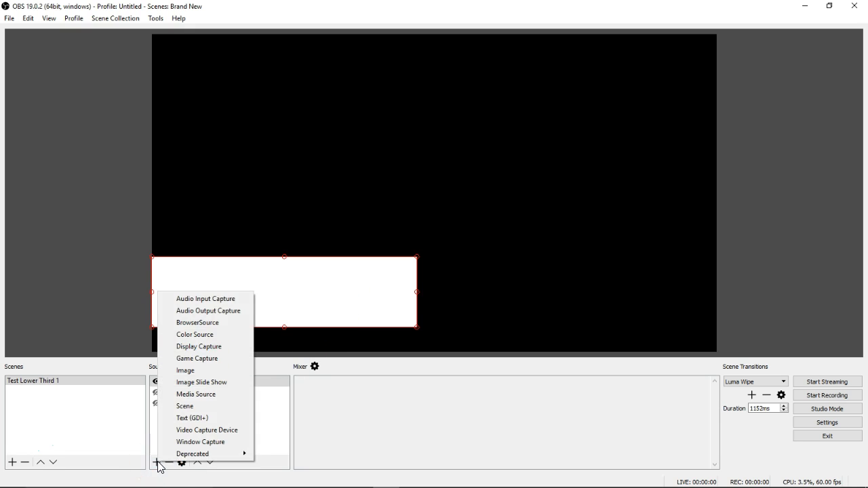
click(193, 418)
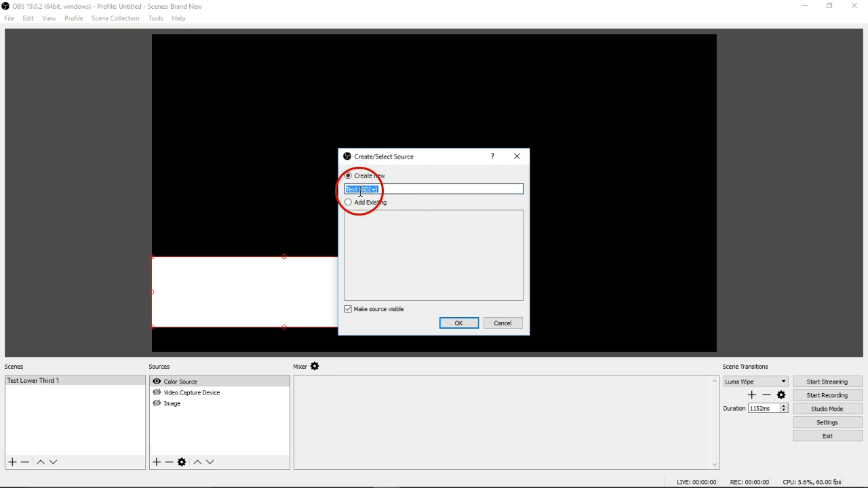
click(459, 323)
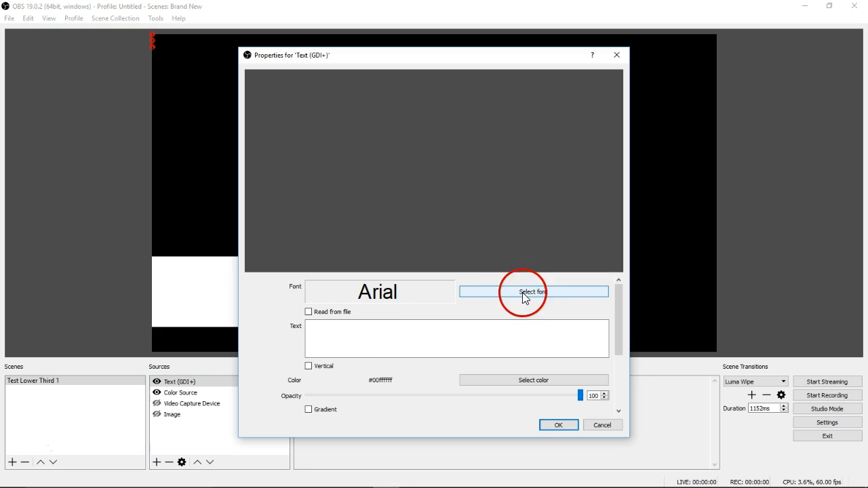
click(315, 329)
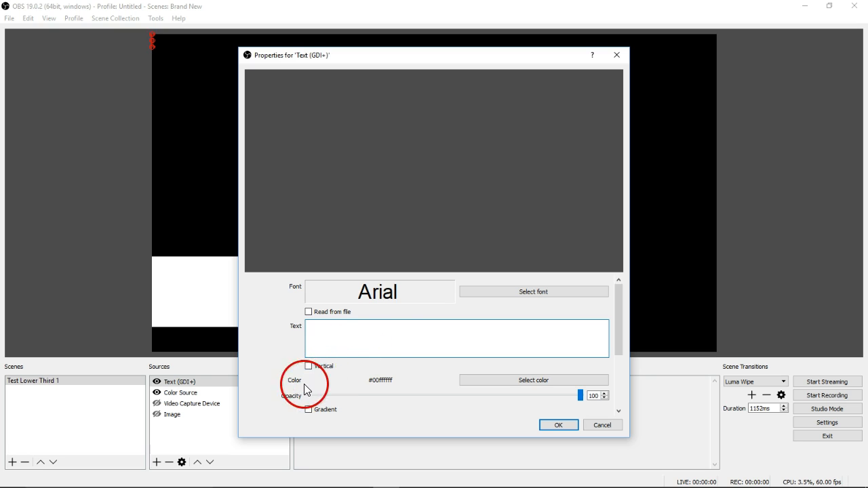
text(Lower Third)
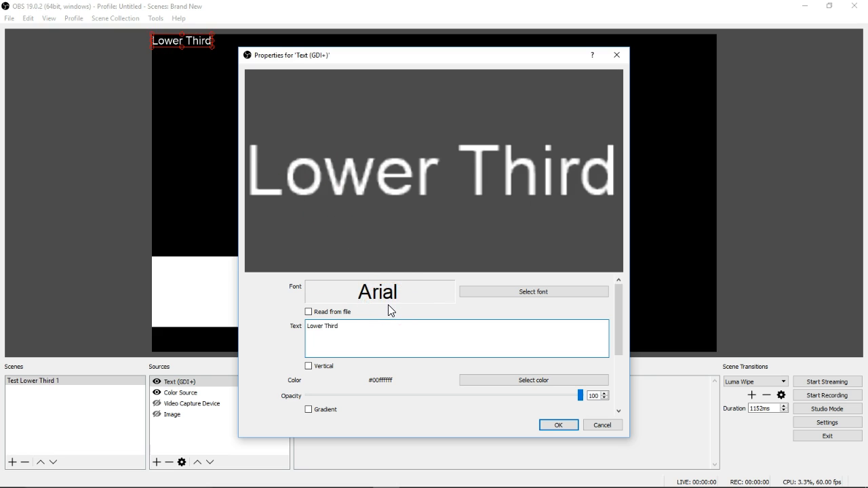
drag(383, 324, 255, 326)
click(357, 333)
drag(623, 329, 621, 296)
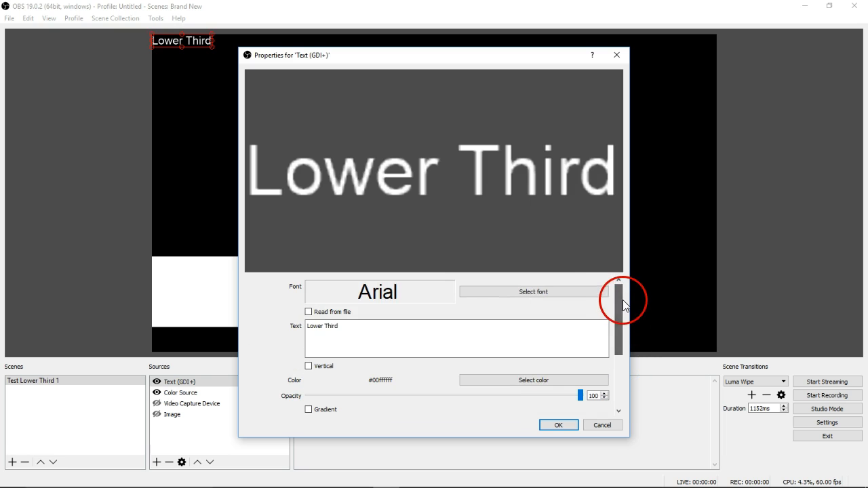
Step: Set the Lower Third text's font to Arial Bold, size 72, and shift its properties dialog clear of the text in the preview
click(548, 297)
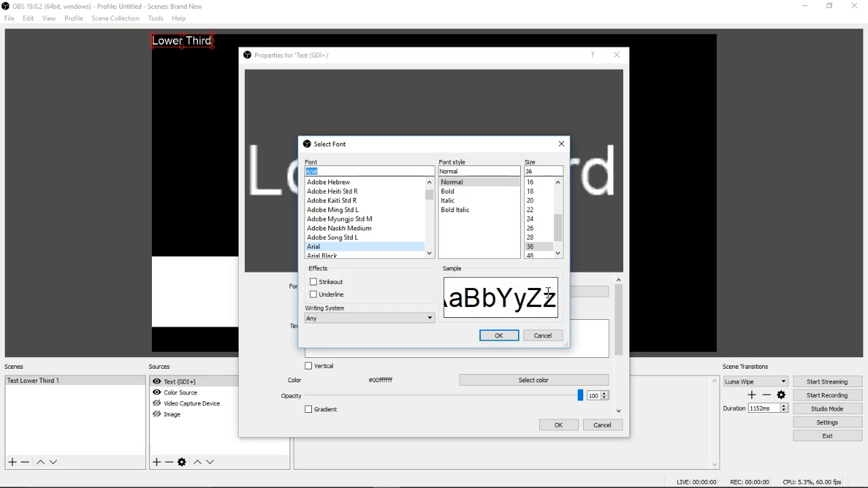
click(453, 195)
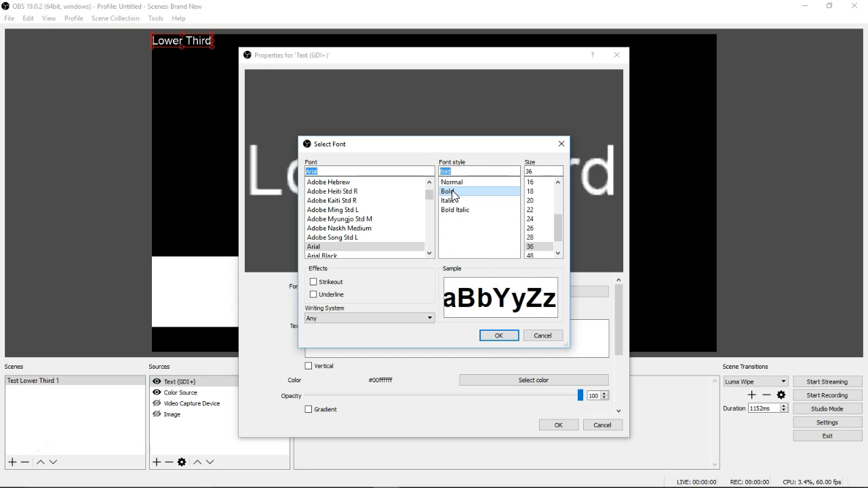
drag(560, 223, 556, 250)
click(534, 248)
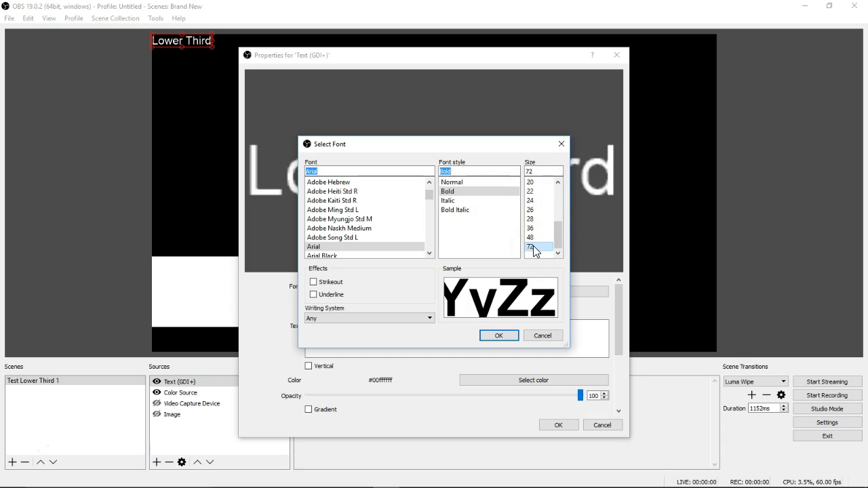
click(498, 335)
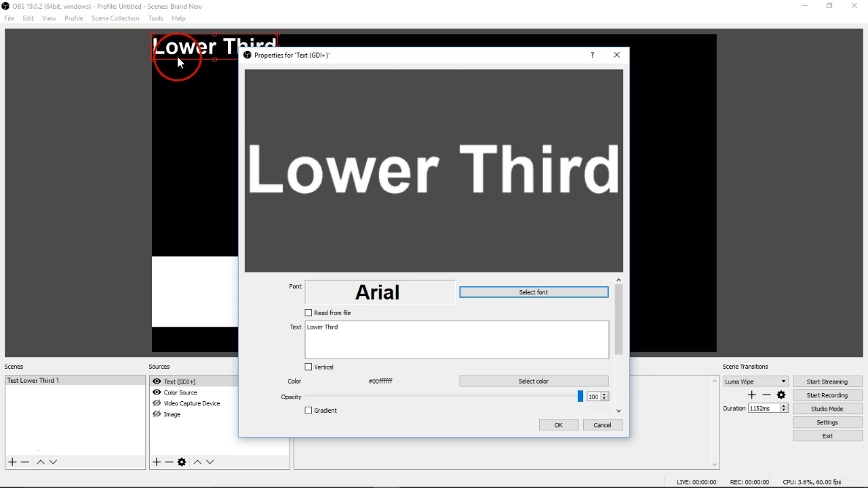
drag(434, 59, 539, 61)
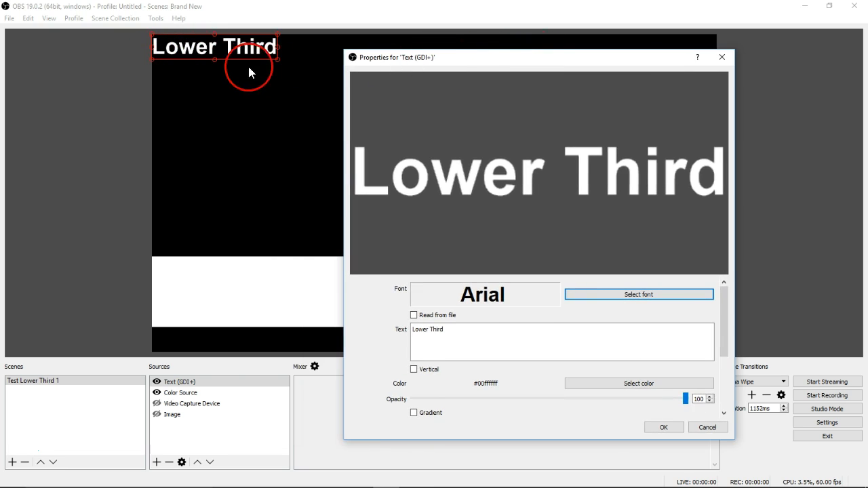
Step: Resize the Lower Third text slightly with its handle and move it onto the upper-left part of the white block
mouse_move(277, 58)
mouse_down()
mouse_move(289, 66)
mouse_move(264, 58)
mouse_up()
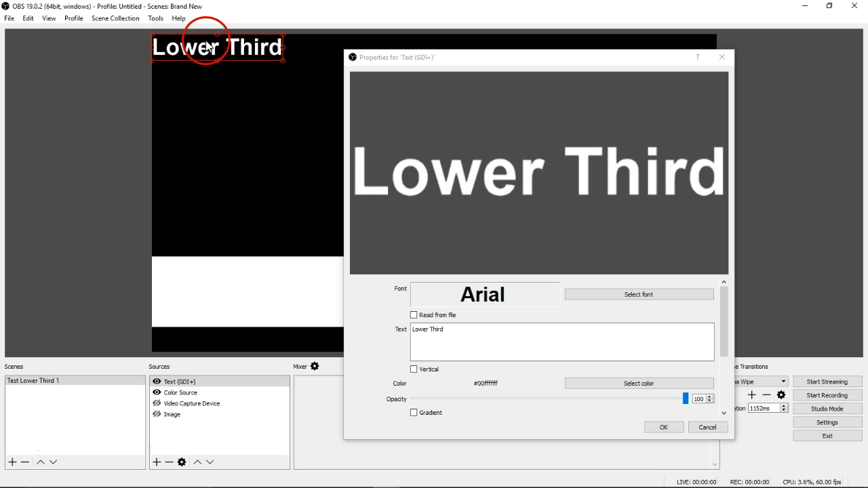
drag(207, 47, 215, 203)
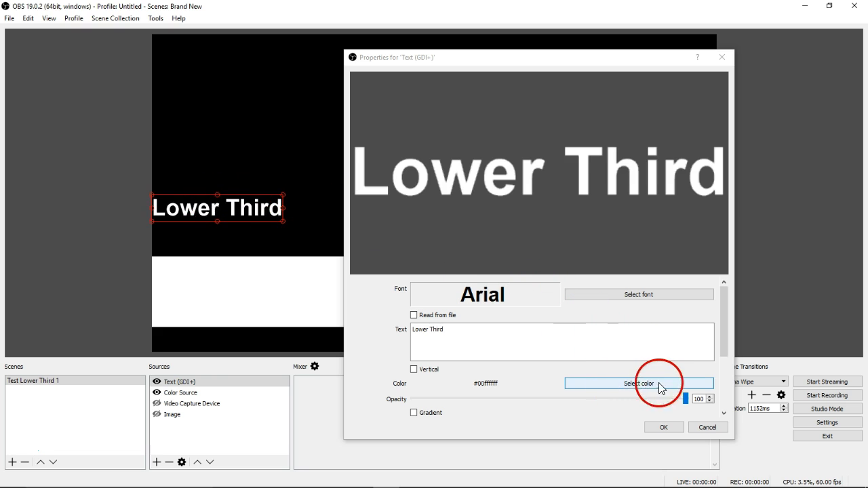
click(637, 385)
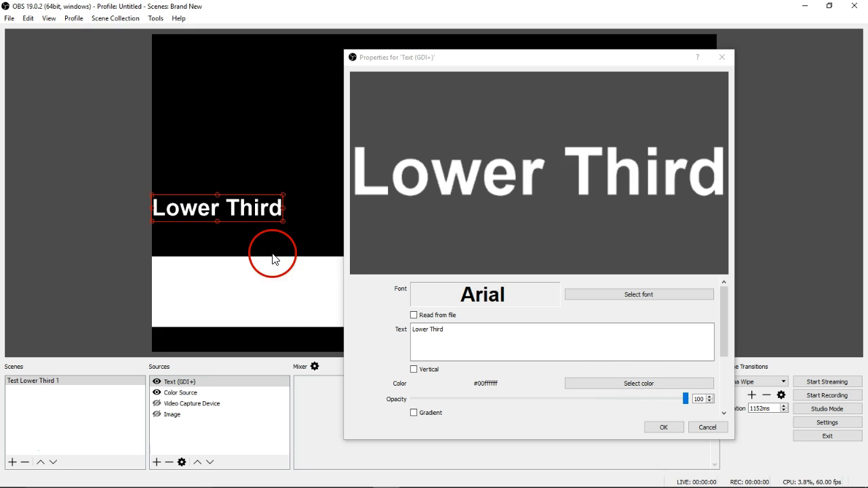
drag(242, 203, 258, 285)
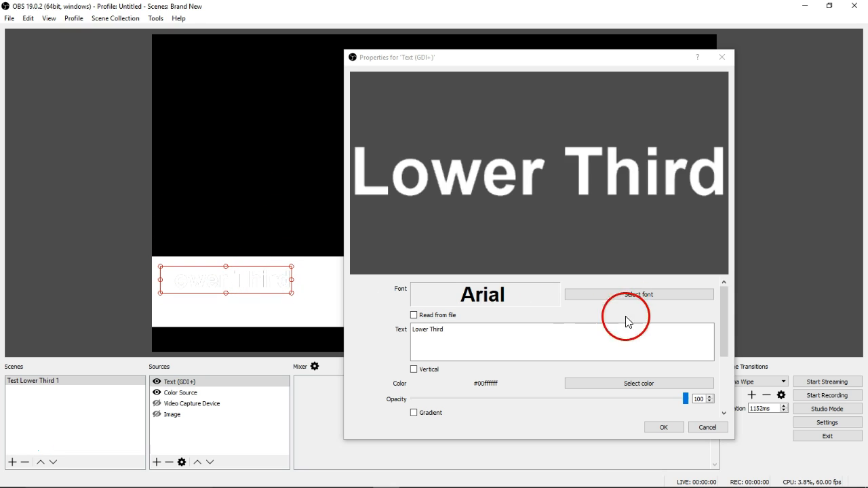
Step: Set the Lower Third text's color to black (#000000) and nudge the text slightly to the right on the white block
click(647, 386)
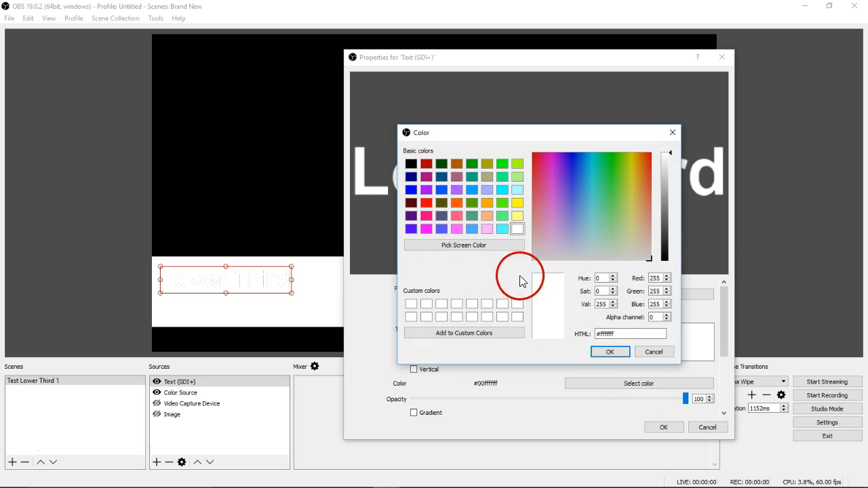
click(410, 163)
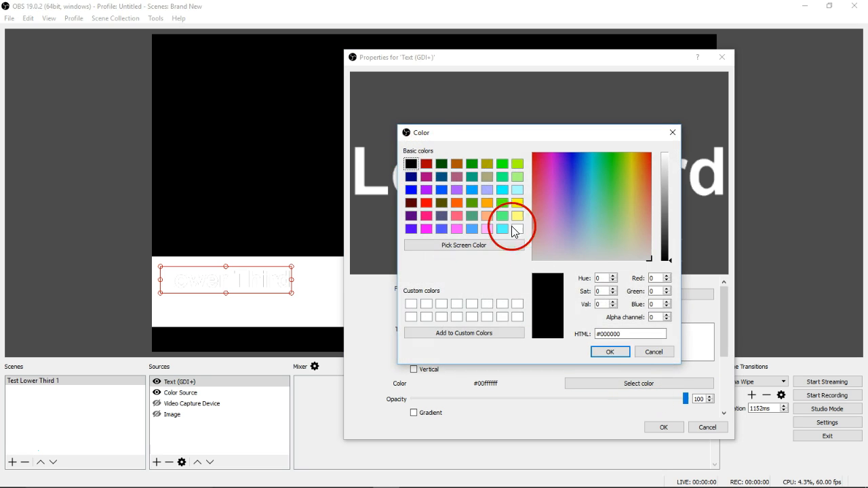
click(611, 352)
drag(255, 278, 261, 277)
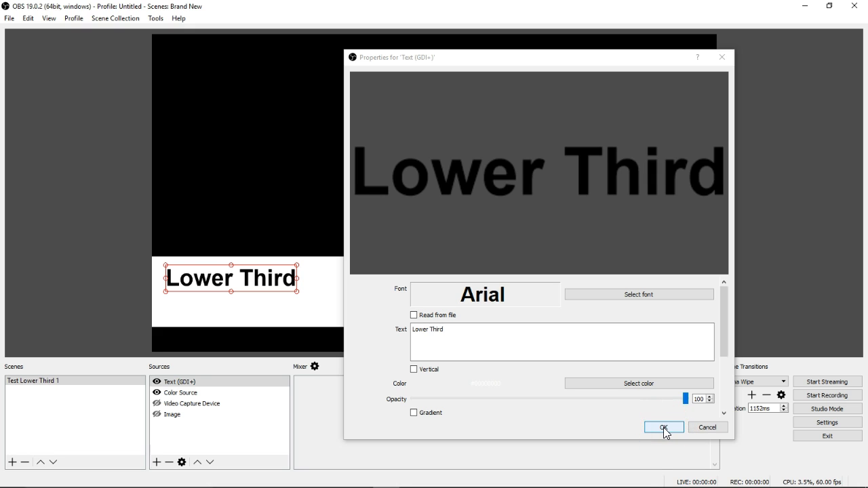
Step: Select the Text (GDI+) source again and reopen its properties
click(267, 285)
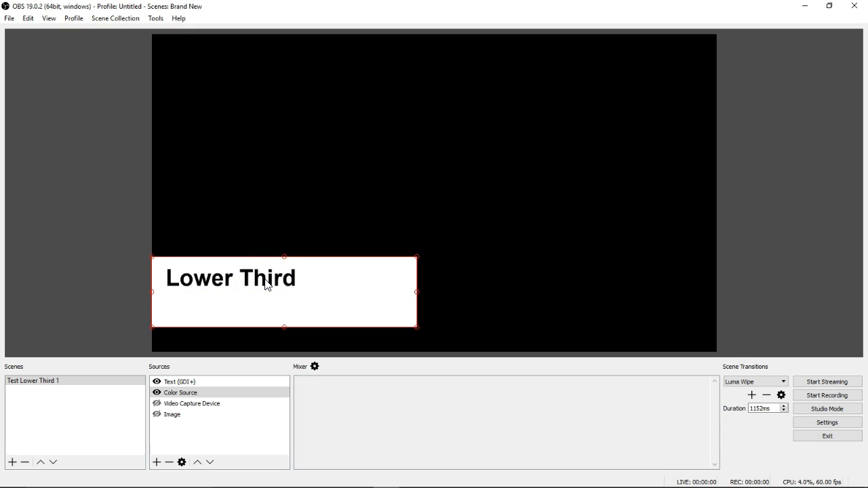
click(267, 285)
right_click(267, 285)
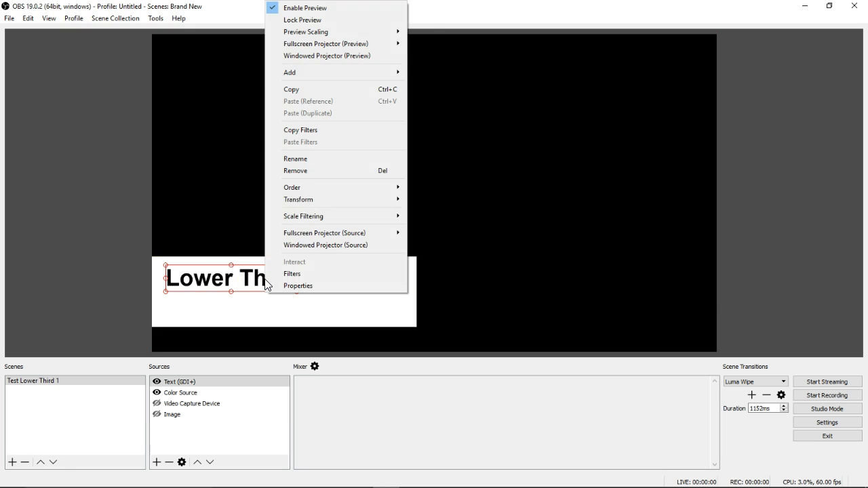
click(539, 229)
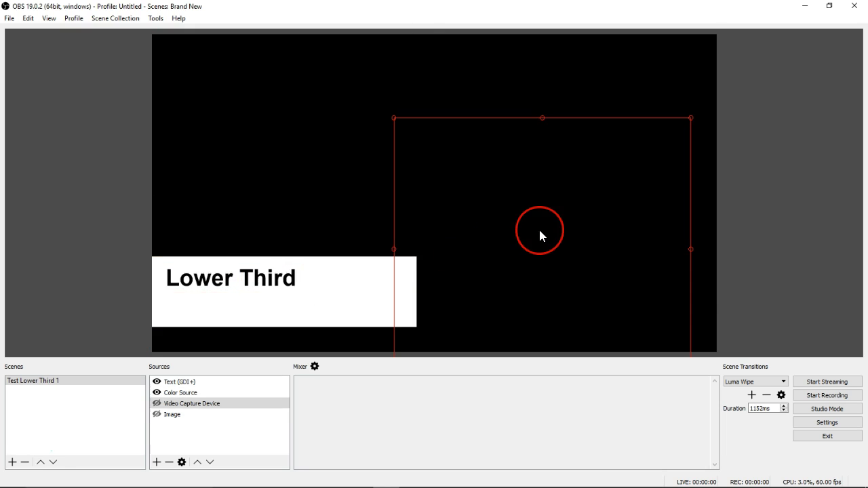
click(227, 141)
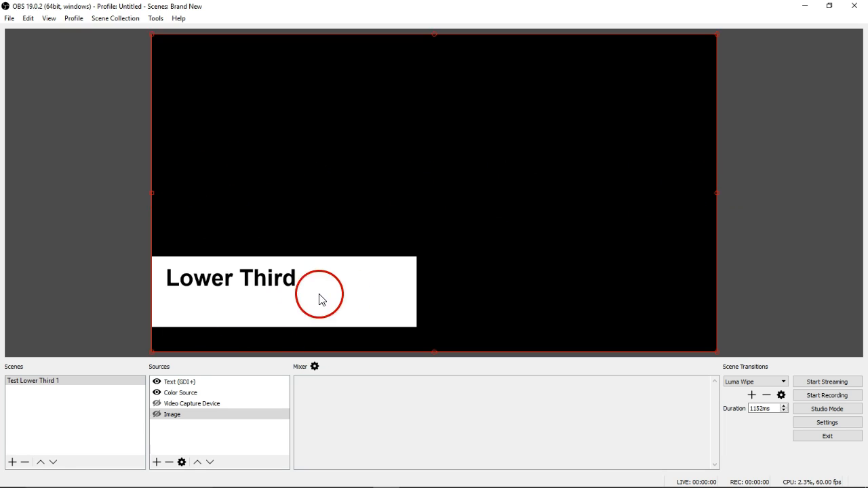
click(194, 384)
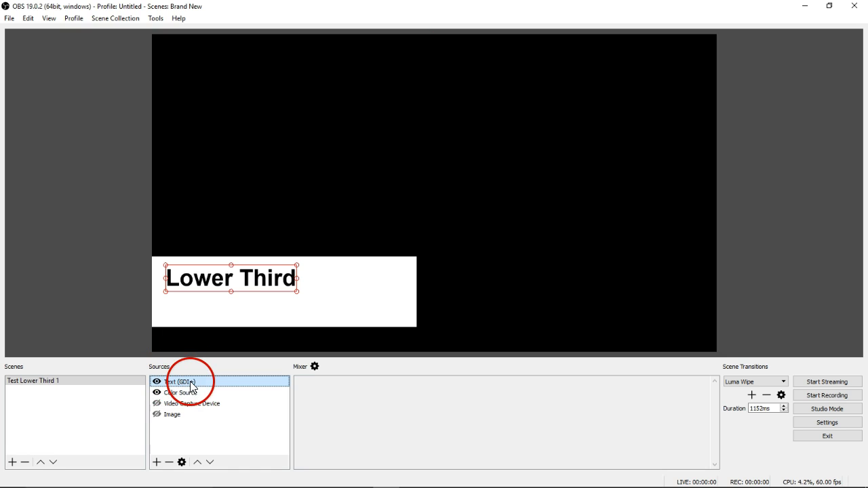
right_click(252, 287)
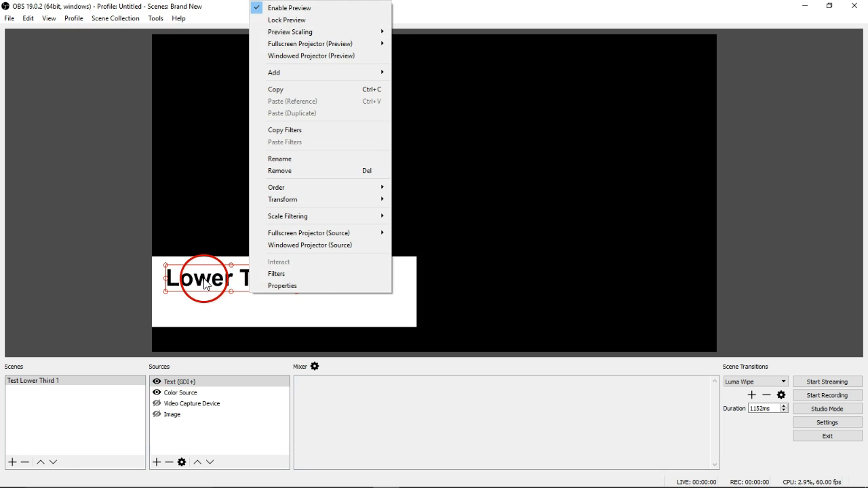
click(303, 287)
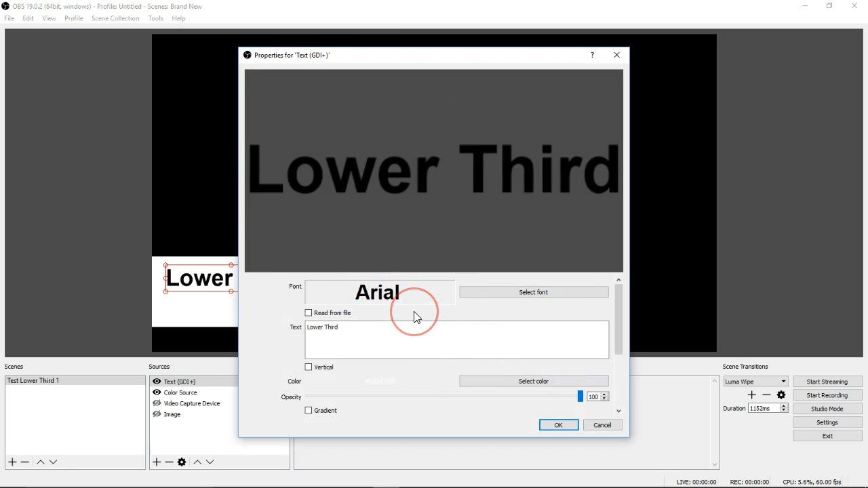
Step: Try the Gradient option on the Lower Third text and switch it off again
drag(618, 295, 623, 342)
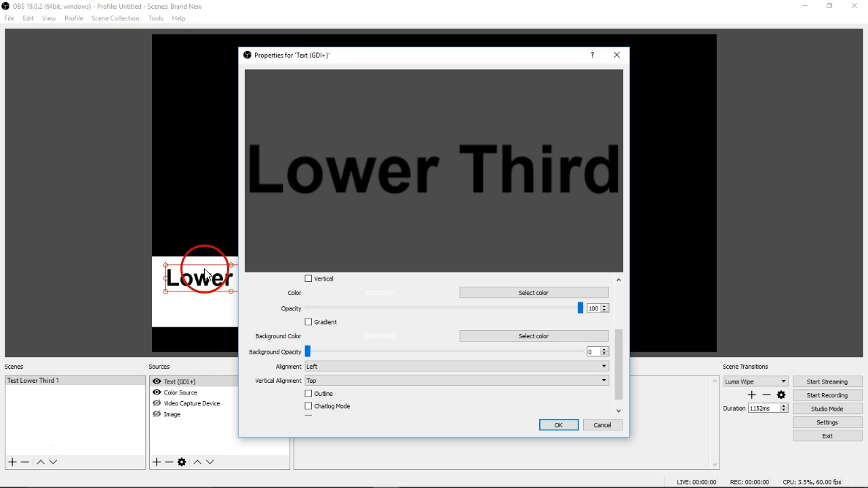
click(309, 323)
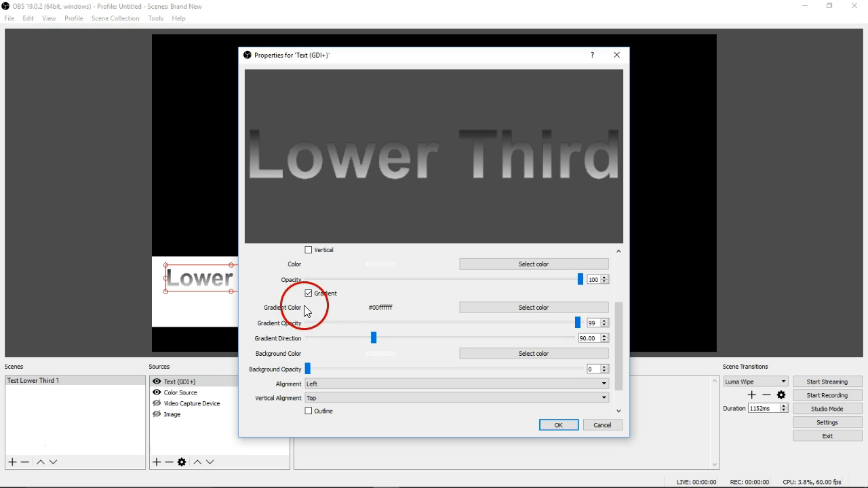
click(309, 293)
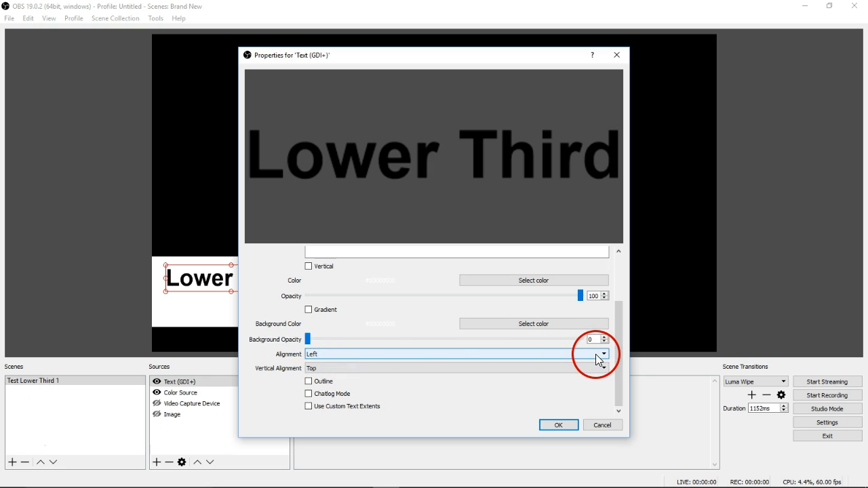
Step: Try the Center and Right alignments on the Lower Third text with the preview uncovered, and return the alignment to Left
click(339, 352)
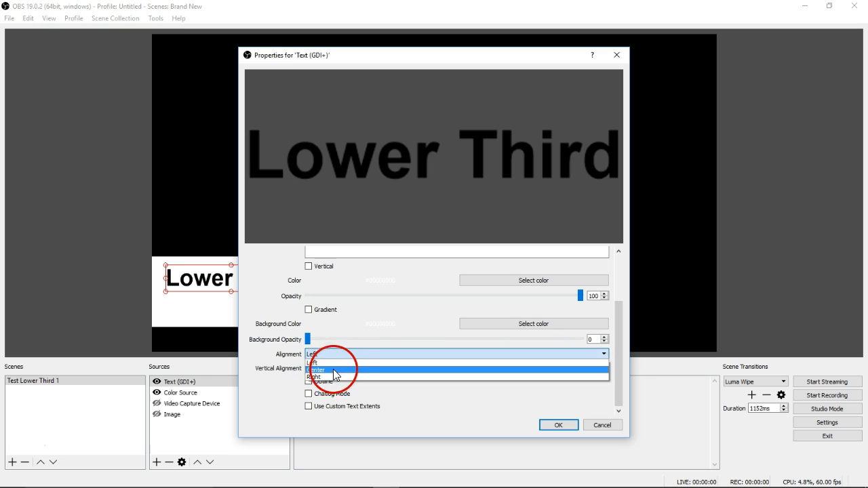
click(327, 363)
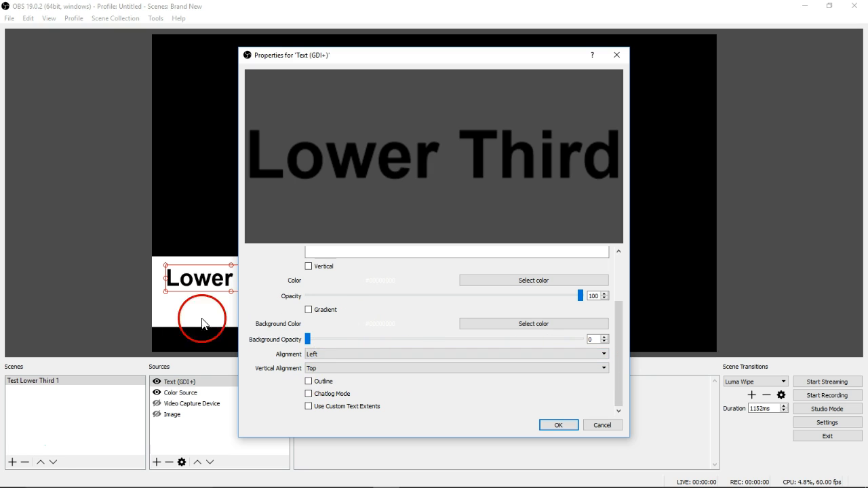
drag(354, 46, 493, 71)
drag(407, 80, 570, 91)
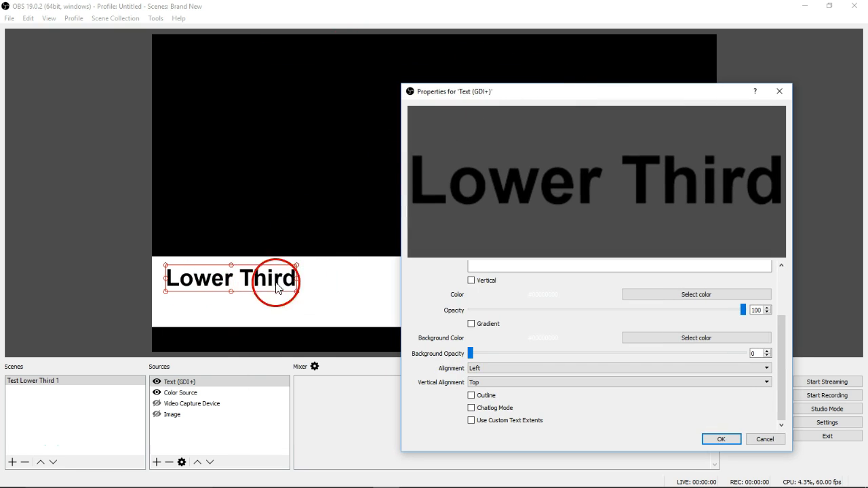
click(501, 368)
click(501, 384)
click(508, 368)
click(505, 392)
click(504, 372)
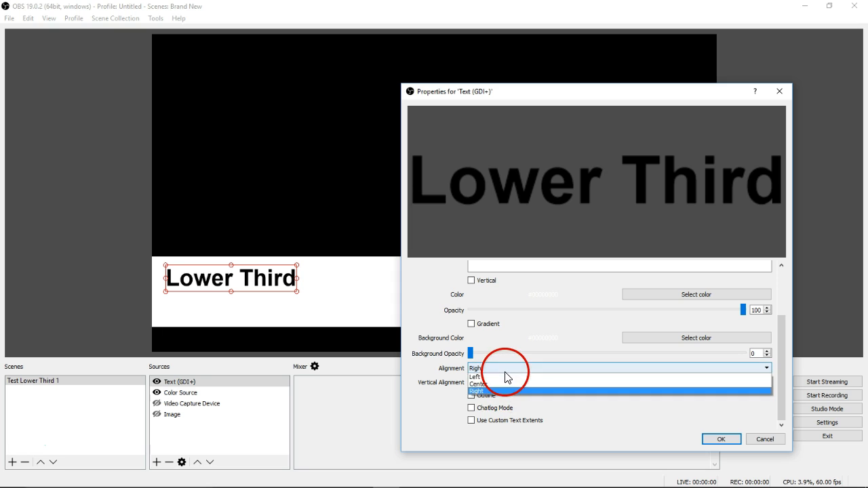
click(500, 381)
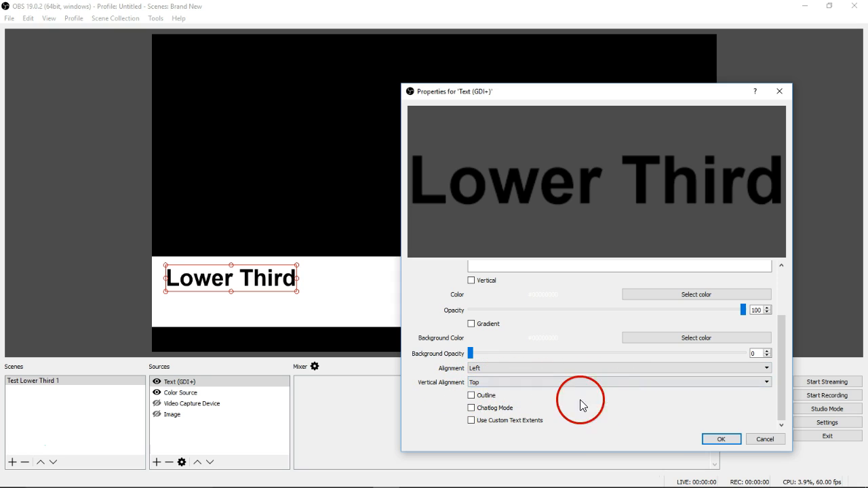
Step: Turn on the text's outline and give it the dark red color #550000
click(471, 396)
scroll(603, 394, down, 2)
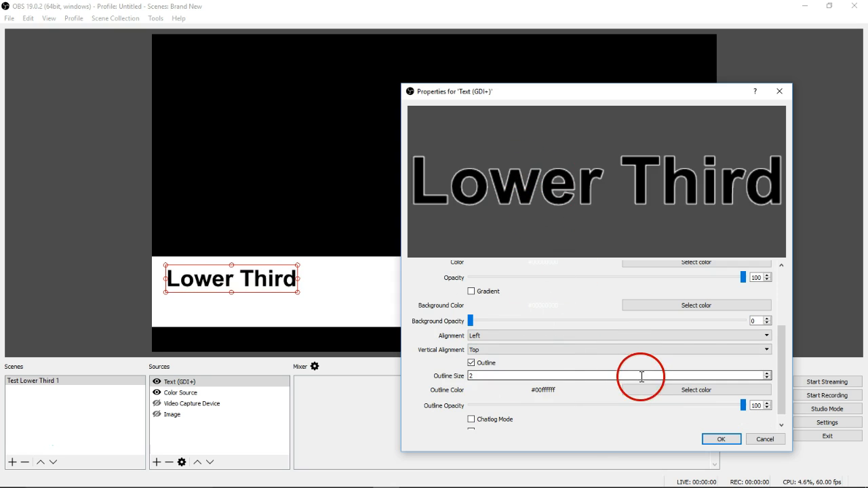
click(705, 394)
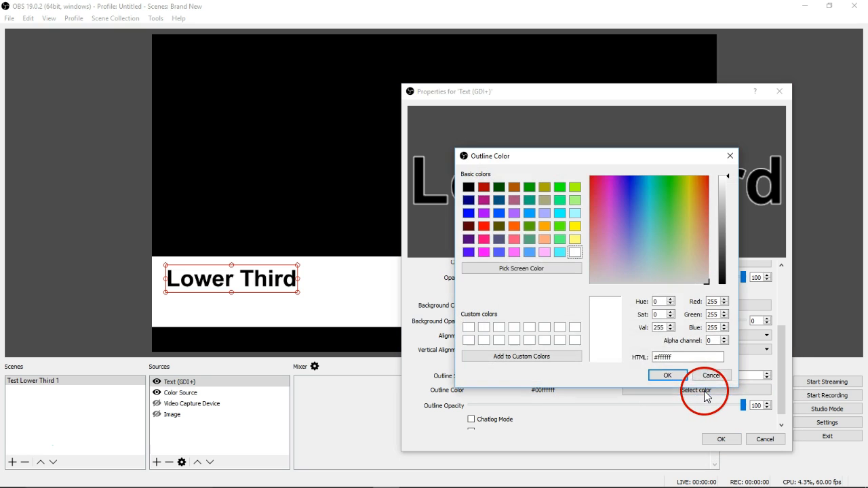
click(468, 226)
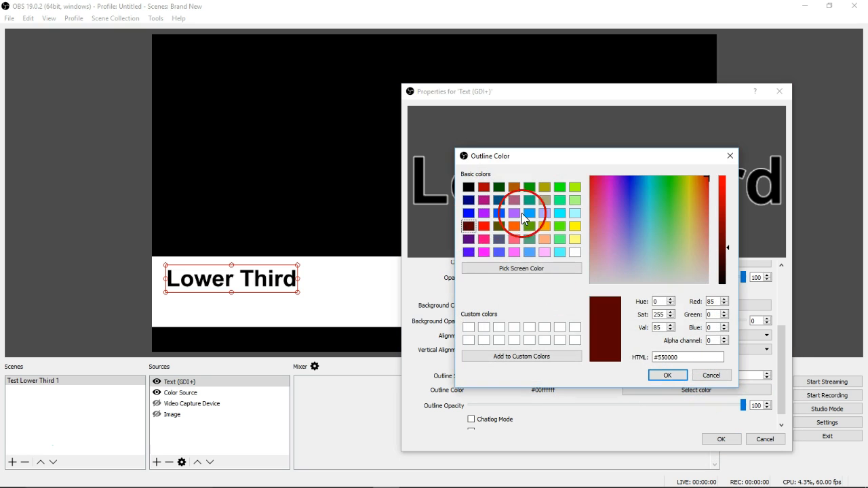
click(667, 375)
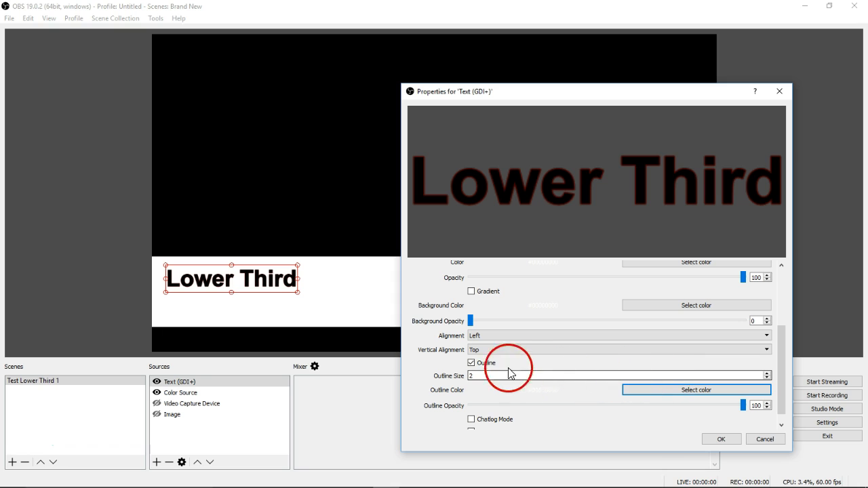
Step: Set the Lower Third text's fill color to white (#ffffff)
scroll(568, 354, up, 2)
click(689, 297)
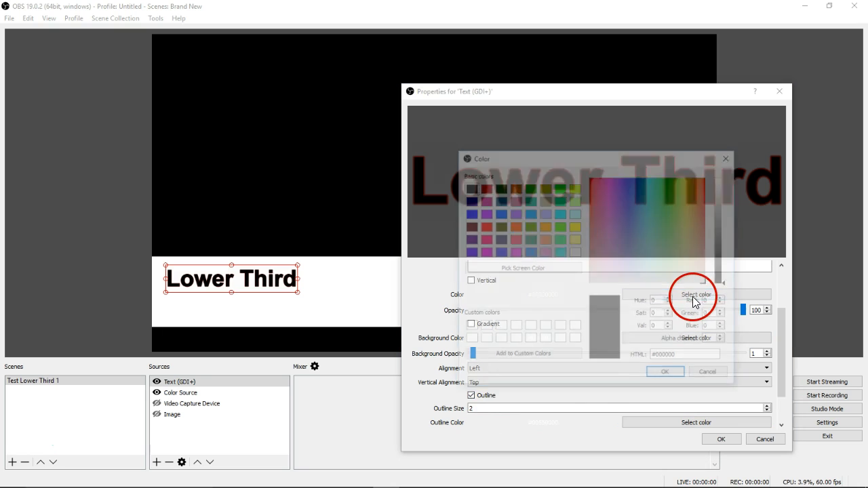
click(574, 251)
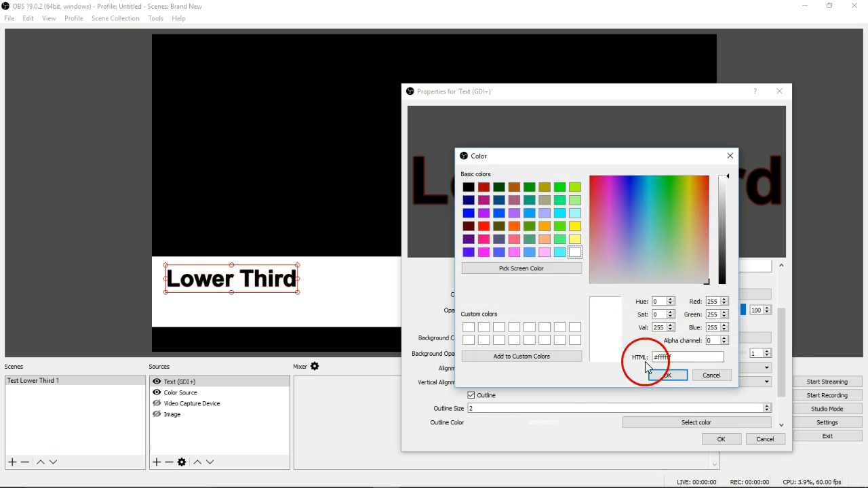
click(667, 374)
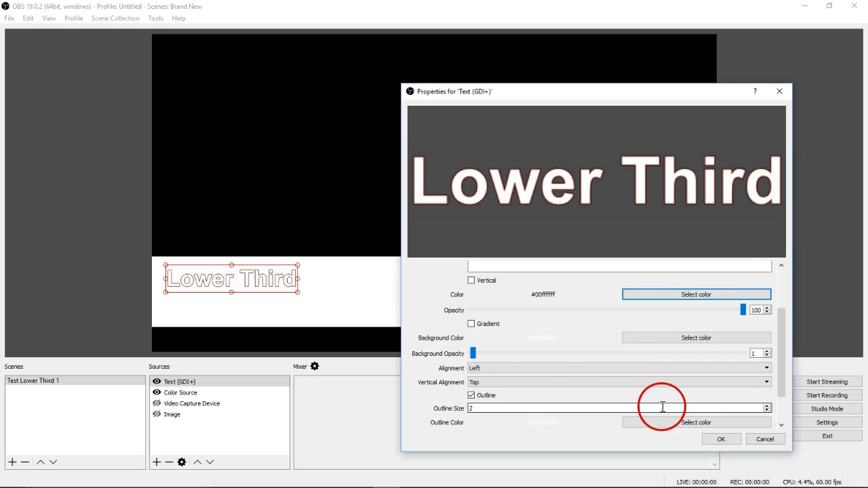
Step: Increase the text's outline size to 7 and slightly adjust the text's size and position on the white block
click(768, 405)
click(768, 405)
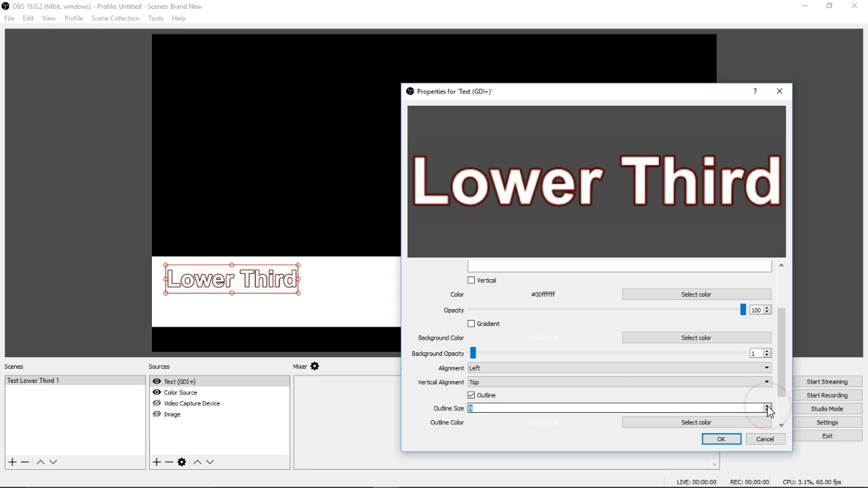
click(767, 405)
click(767, 405)
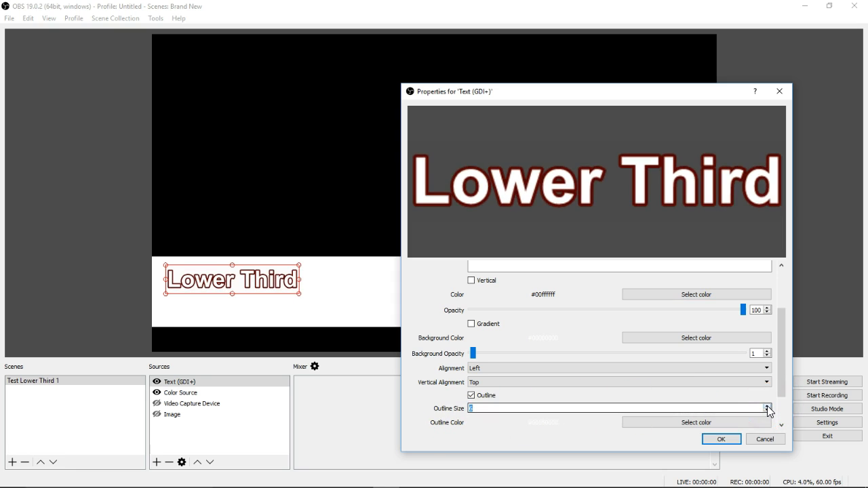
click(767, 406)
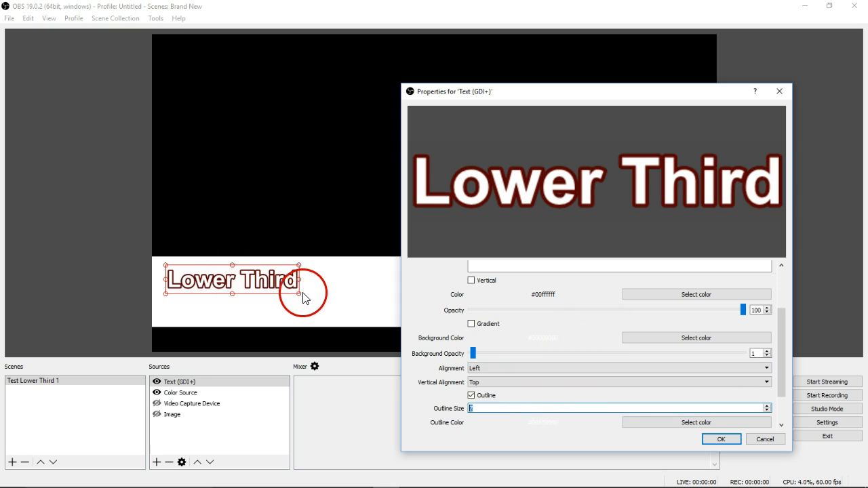
mouse_move(301, 299)
mouse_down()
mouse_move(314, 303)
mouse_move(297, 291)
mouse_up()
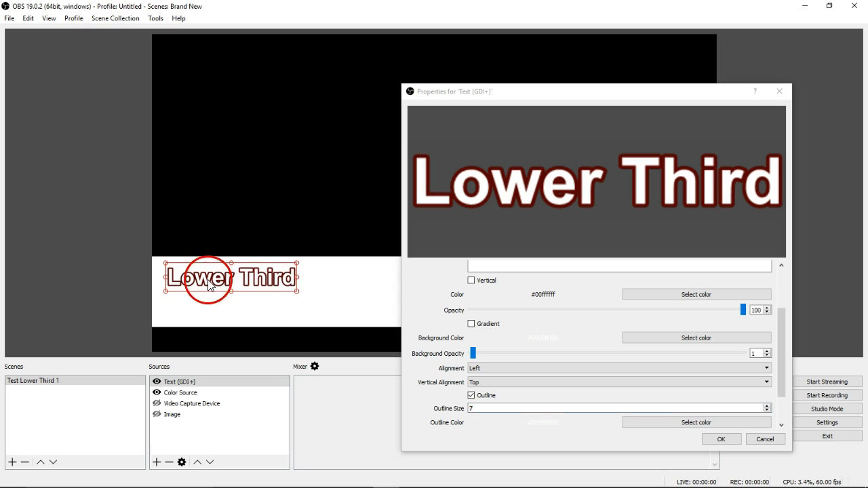
Step: Set the Lower Third text's vertical alignment to Center
click(542, 382)
click(542, 388)
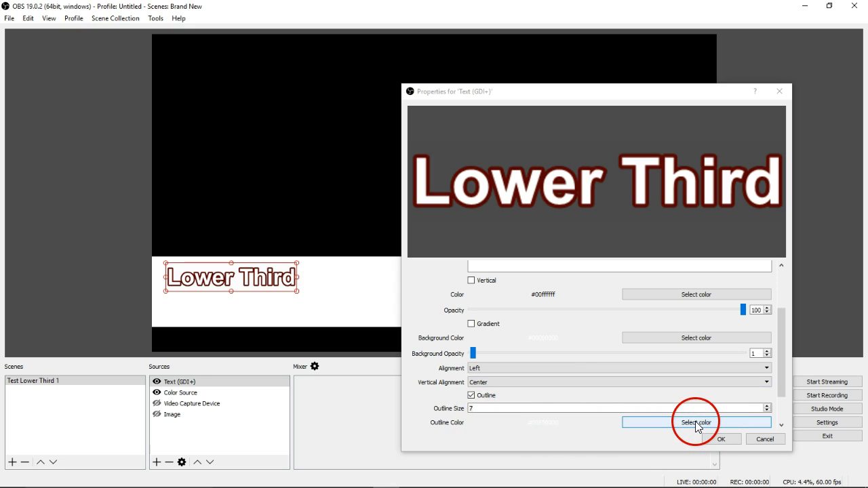
scroll(780, 381, down, 3)
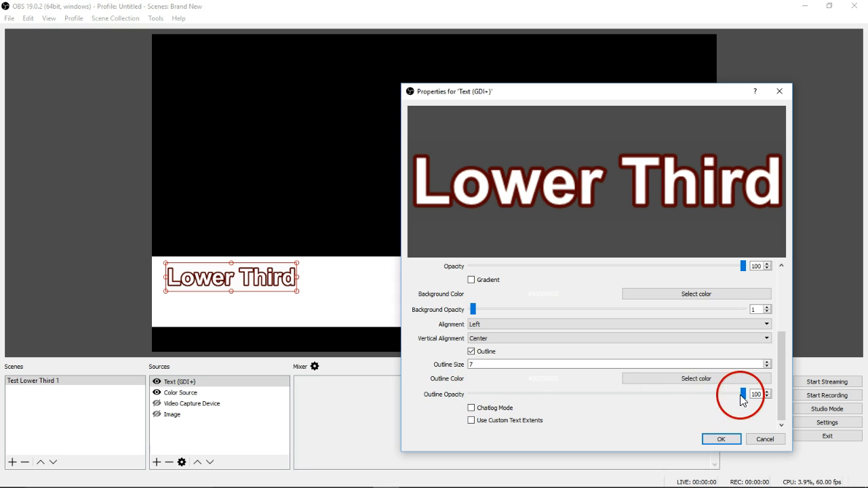
Step: Apply the Lower Third text's properties with the outline opacity at 100
mouse_move(741, 394)
mouse_down()
mouse_move(595, 405)
mouse_move(720, 406)
mouse_move(497, 400)
mouse_move(727, 402)
mouse_up()
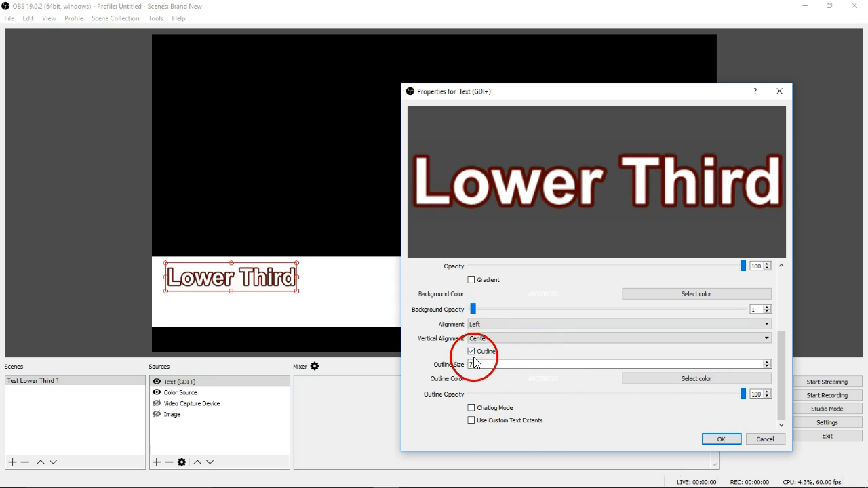
click(721, 439)
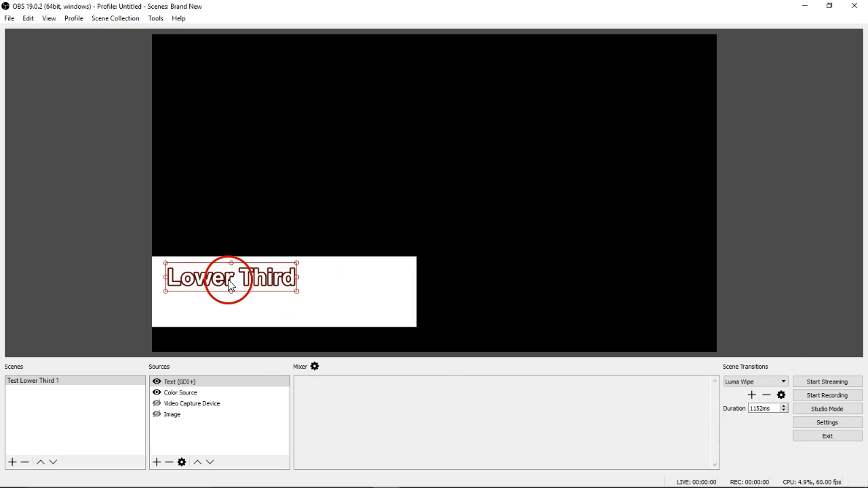
Step: Add a second Text (GDI+) source under its default name with the text FPCVirtual
click(157, 463)
click(188, 424)
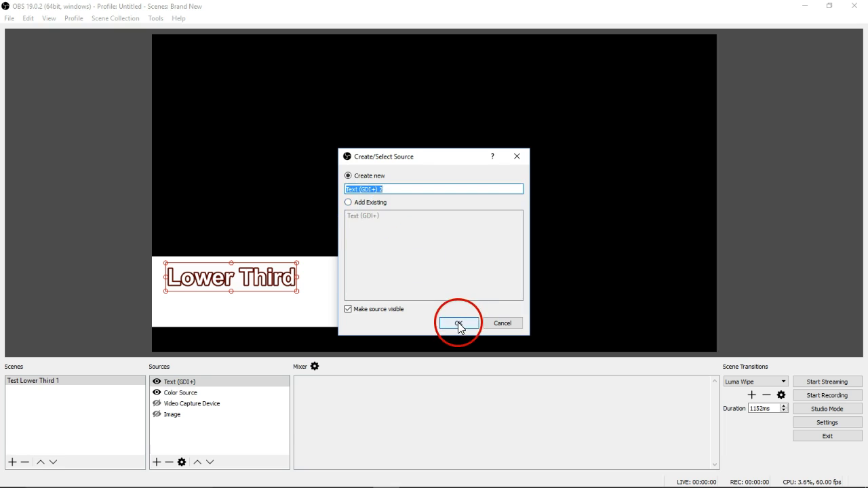
click(459, 324)
click(402, 345)
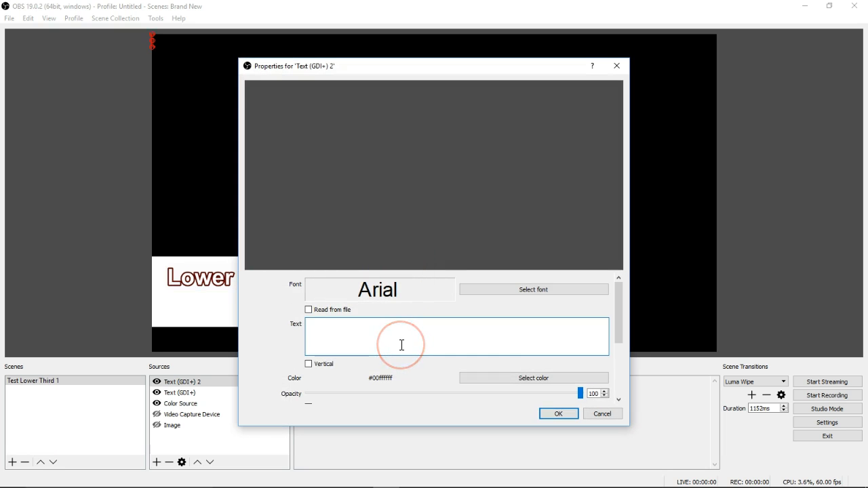
text(Fp)
key(BackSpace)
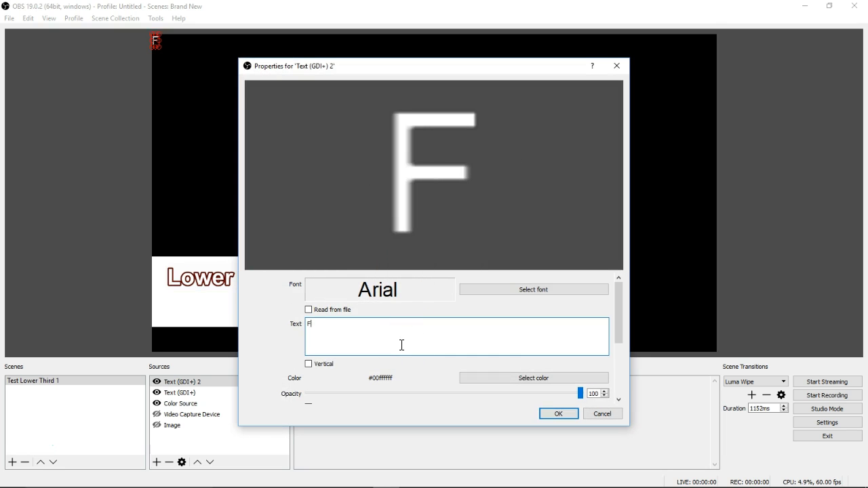
text(PCVirtual)
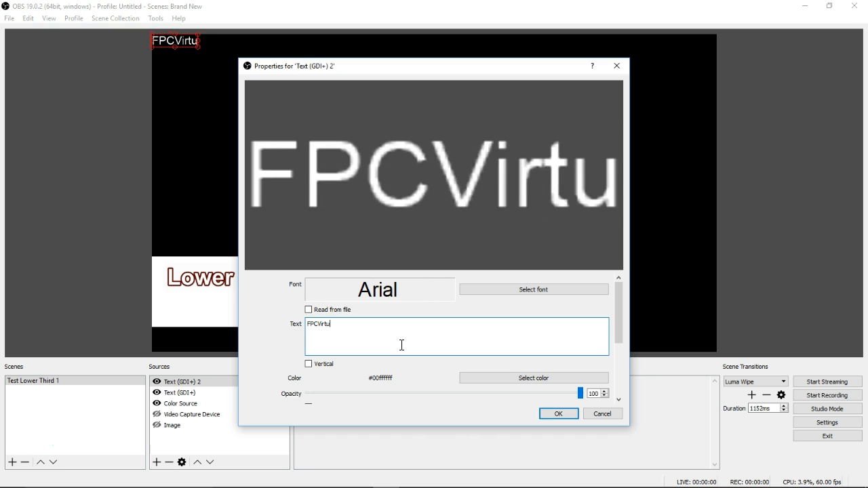
Step: Set the FPCVirtual text's font to Arial Bold at size 48
click(536, 290)
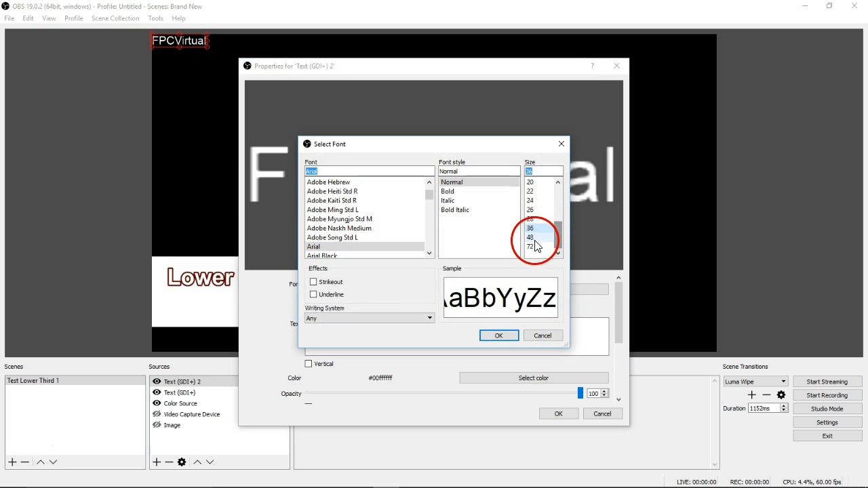
click(530, 255)
click(499, 334)
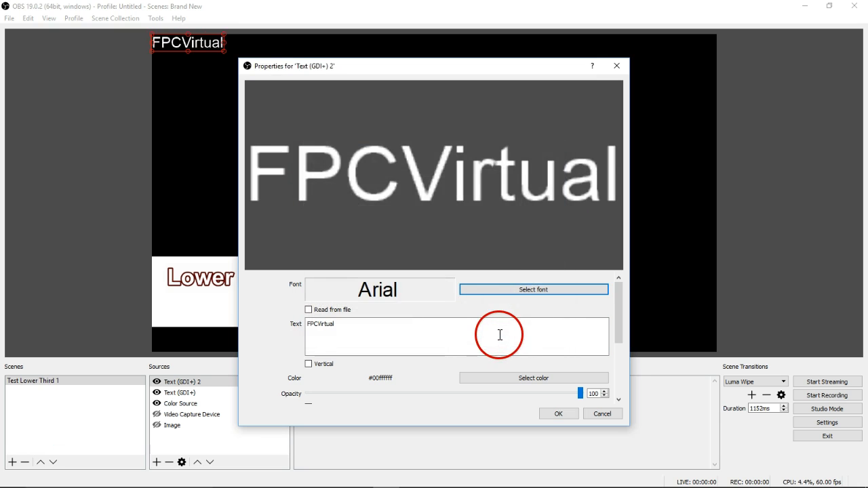
click(519, 288)
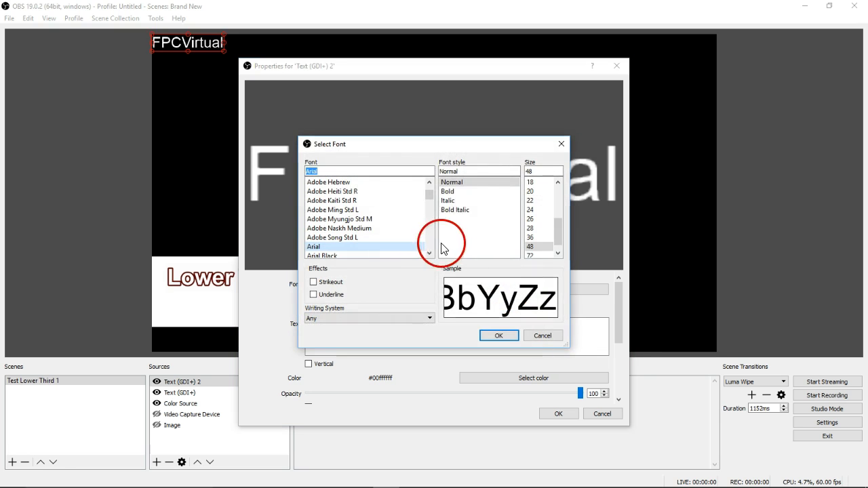
click(448, 191)
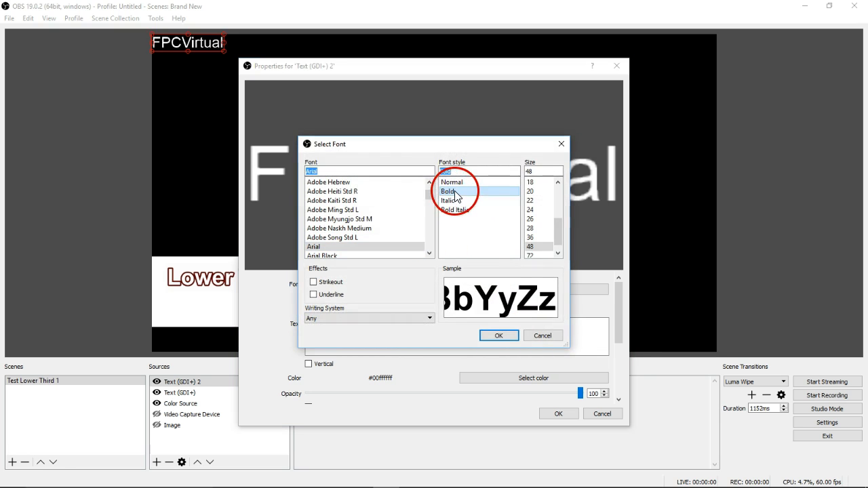
click(502, 337)
Step: Place the FPCVirtual text on the white block beneath the Lower Third title and color it black (#000000)
drag(204, 44, 219, 298)
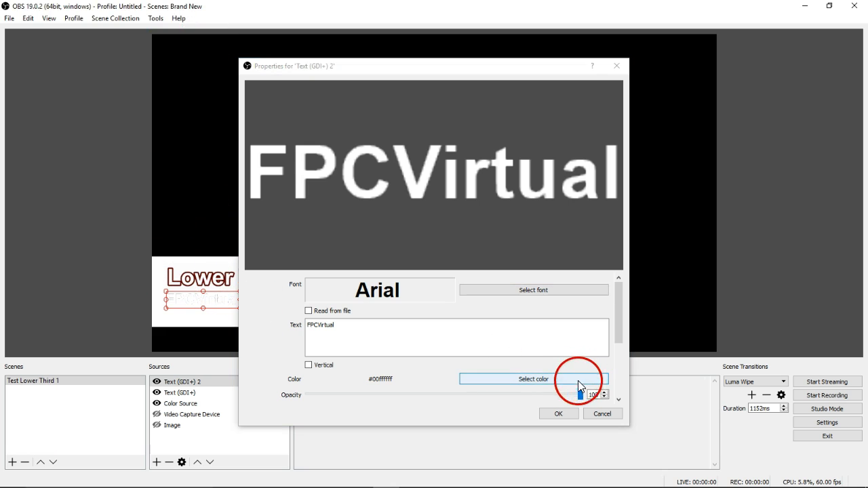
click(552, 381)
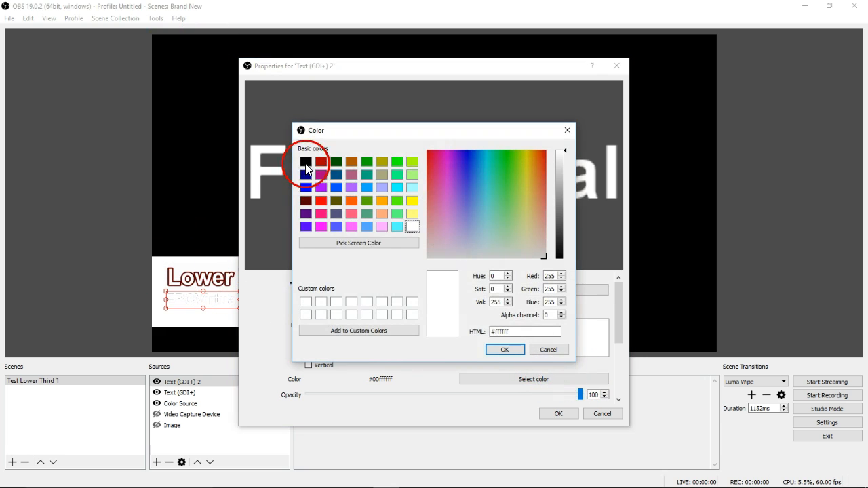
click(305, 162)
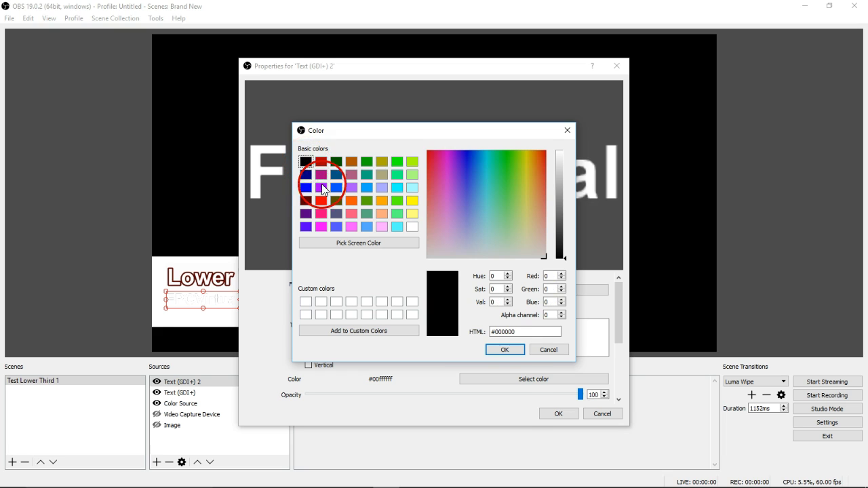
click(506, 348)
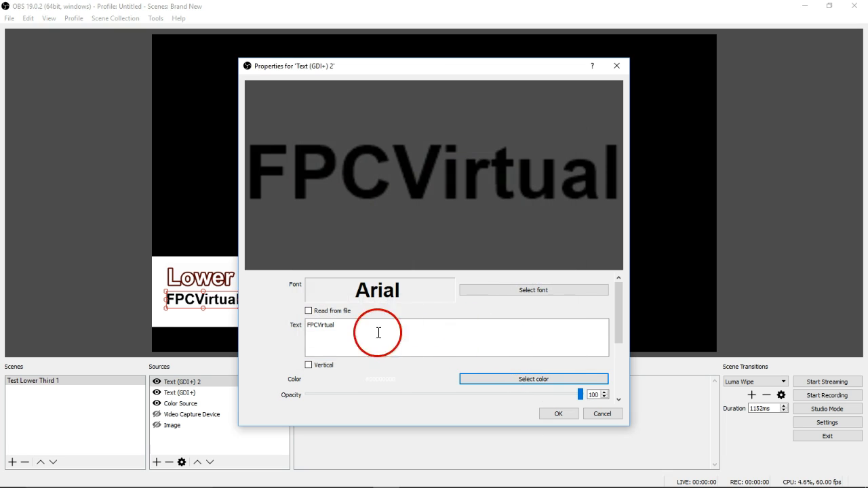
click(558, 414)
drag(218, 306, 220, 307)
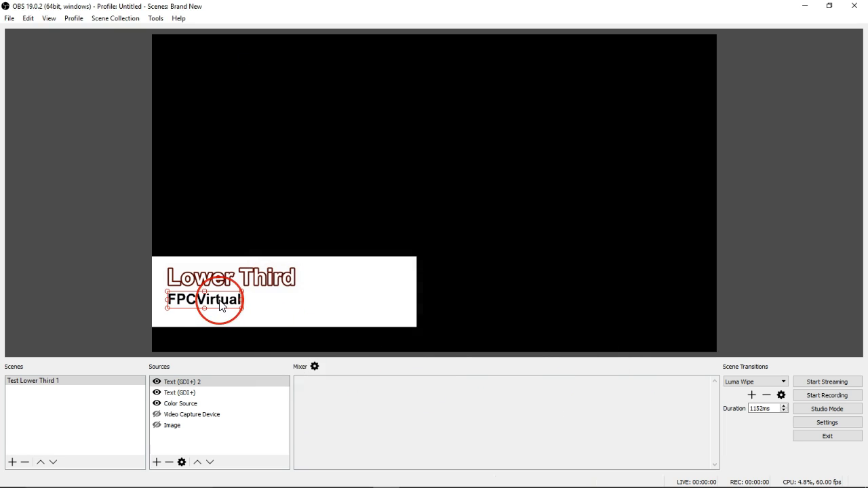
click(517, 282)
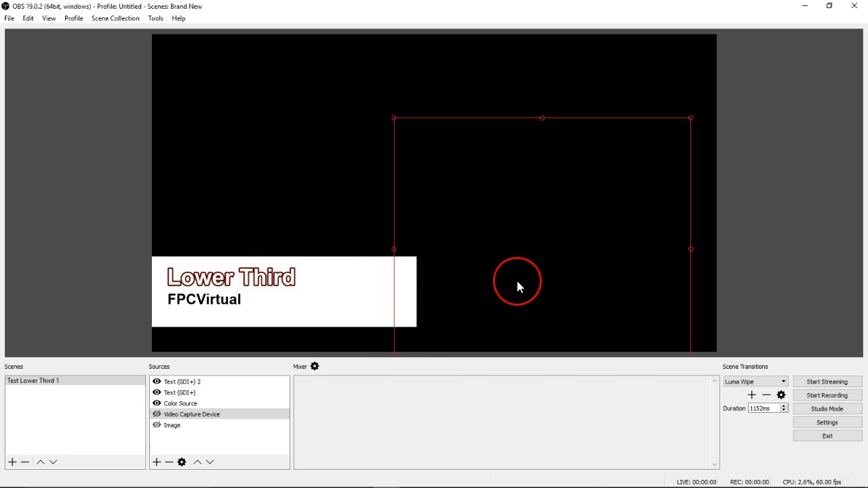
click(259, 201)
click(76, 251)
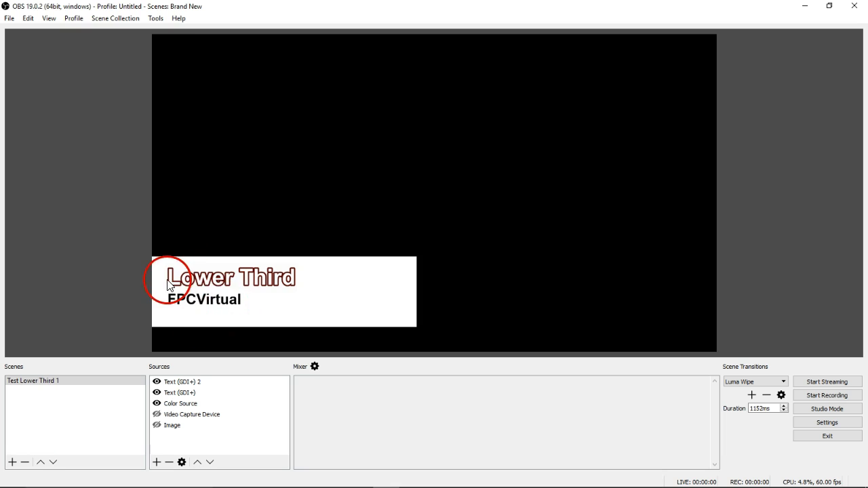
click(157, 462)
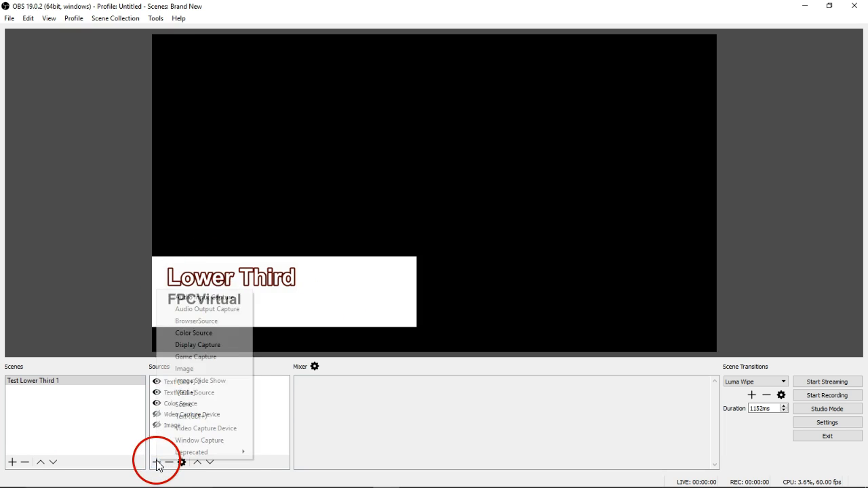
click(81, 285)
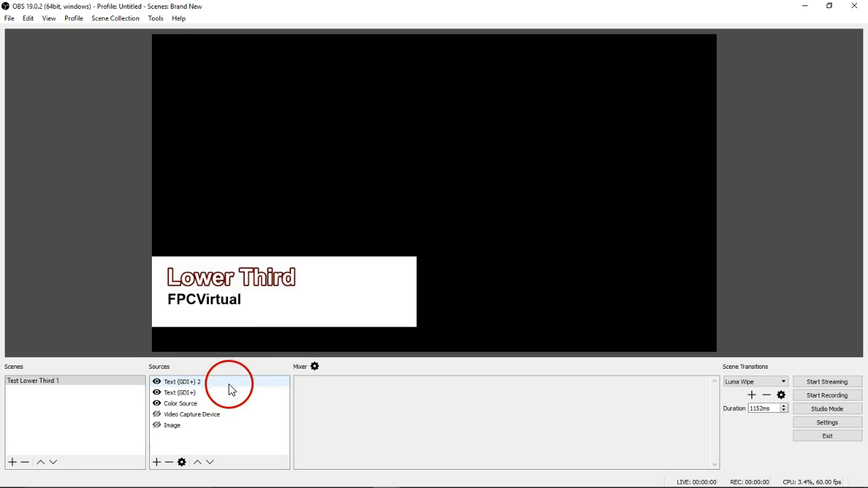
Step: Create a new Video Capture Device source and view its selectable devices, leaving its properties without changes
click(157, 462)
click(156, 462)
click(157, 463)
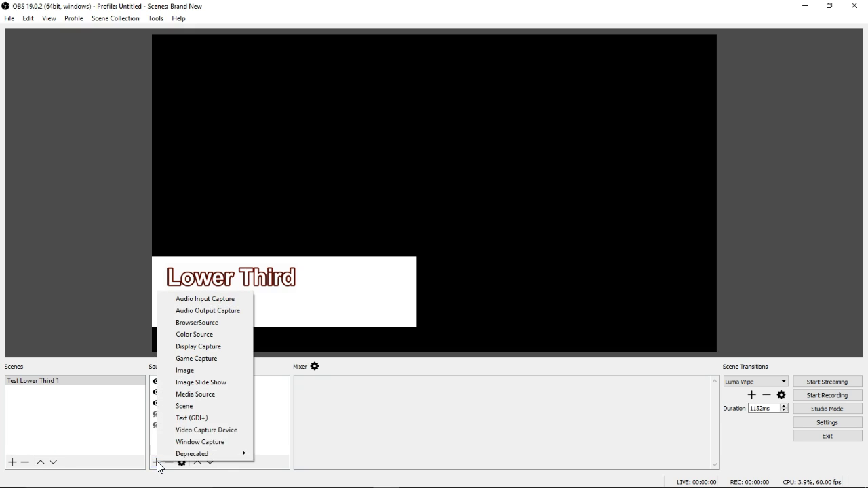
click(207, 431)
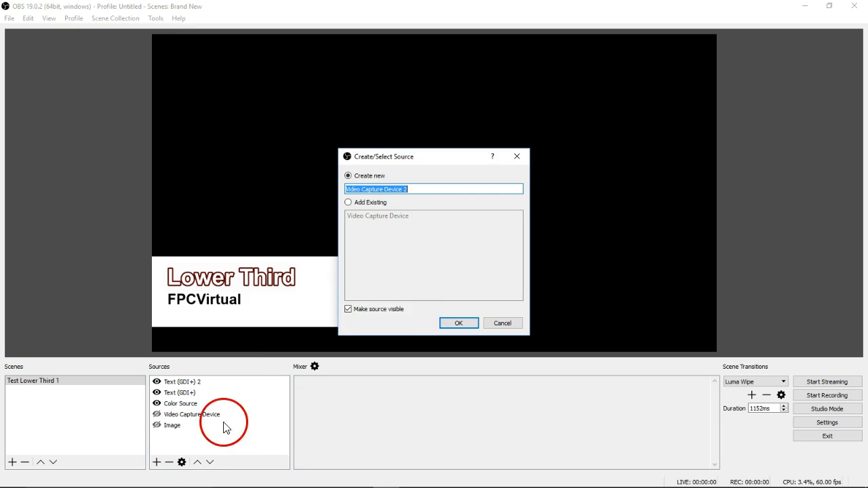
click(458, 323)
click(319, 246)
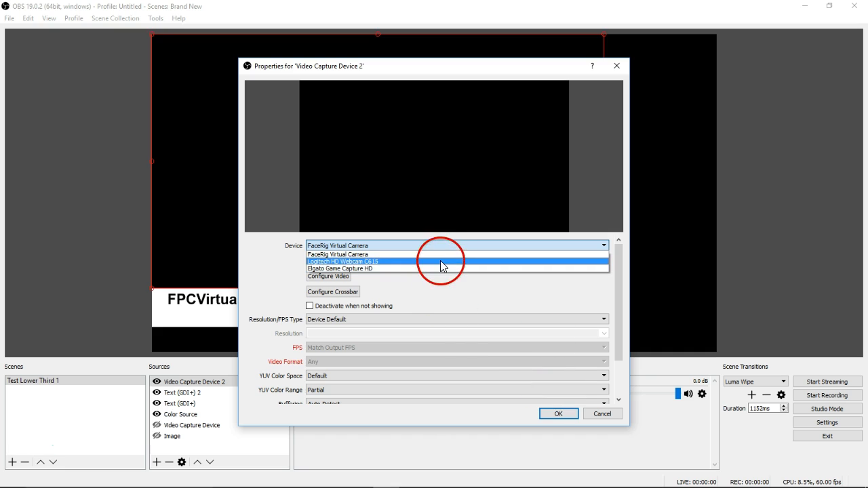
click(601, 413)
Step: Remove the Video Capture Device 2 source and make the original Video Capture Device source visible
click(160, 383)
right_click(176, 382)
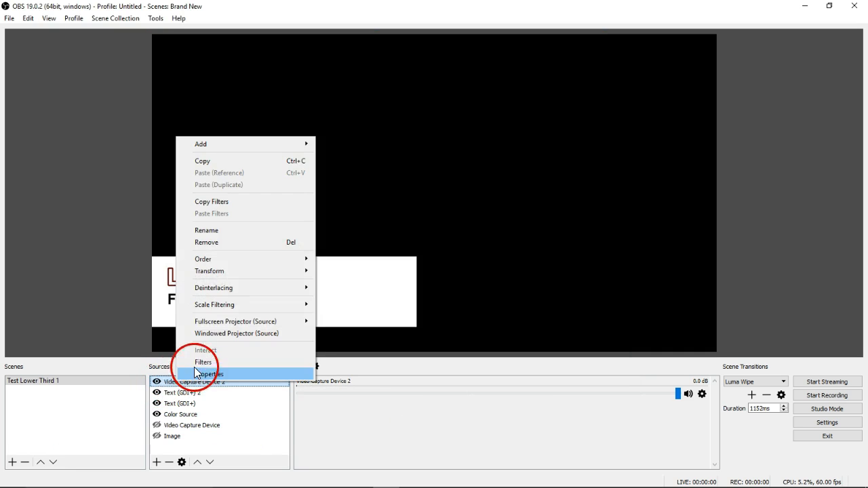
click(219, 242)
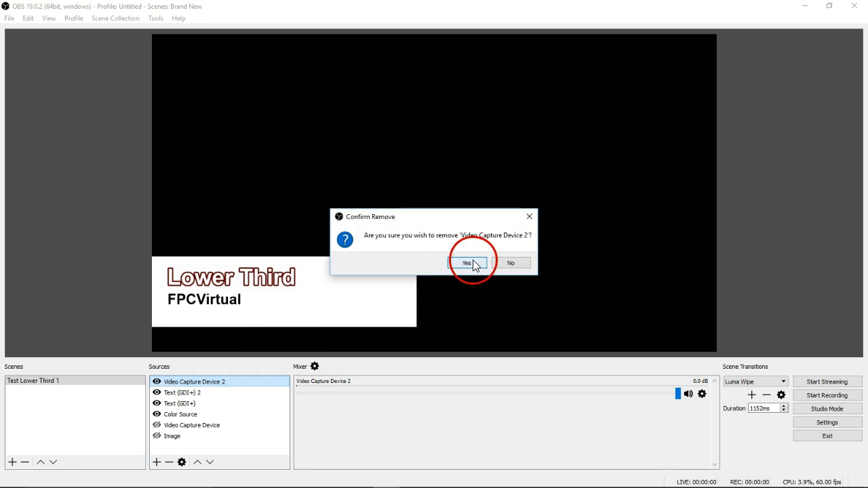
click(467, 263)
click(157, 414)
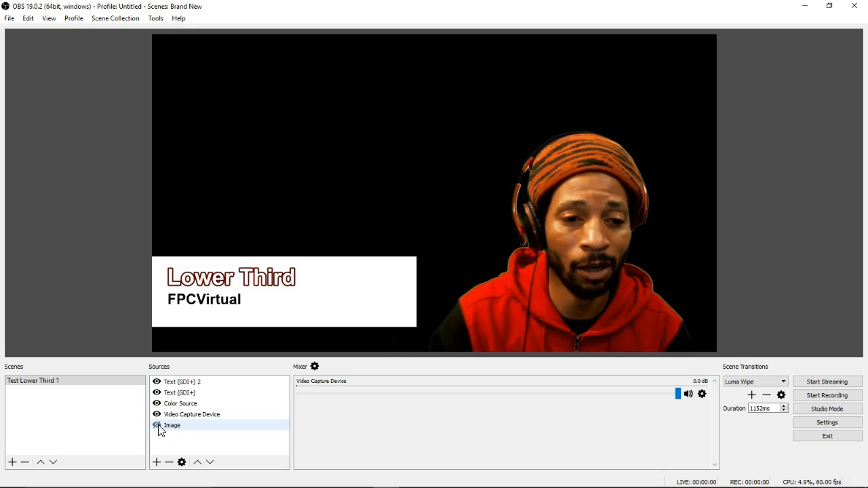
Step: Add a second Image source without assigning an image file, and make the original Image source visible
click(156, 462)
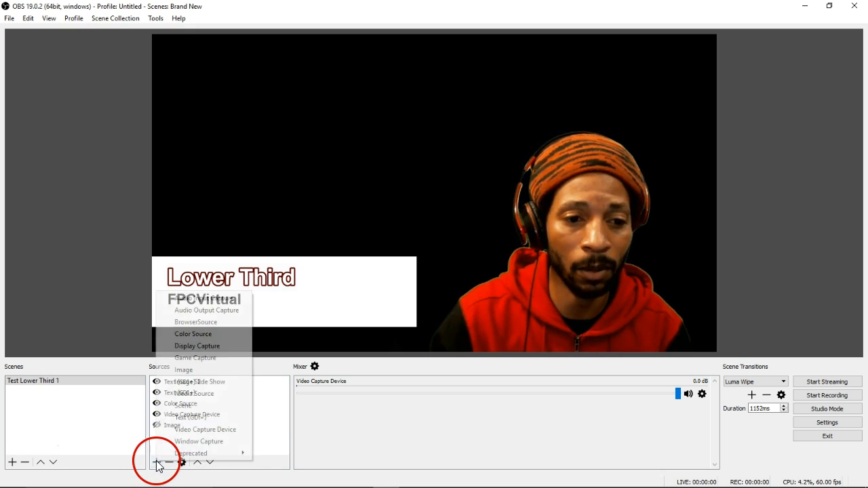
click(203, 369)
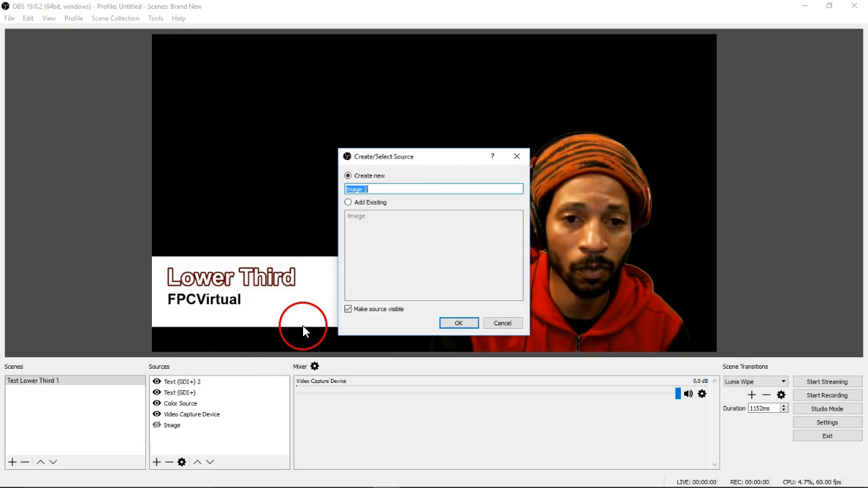
click(459, 324)
click(599, 336)
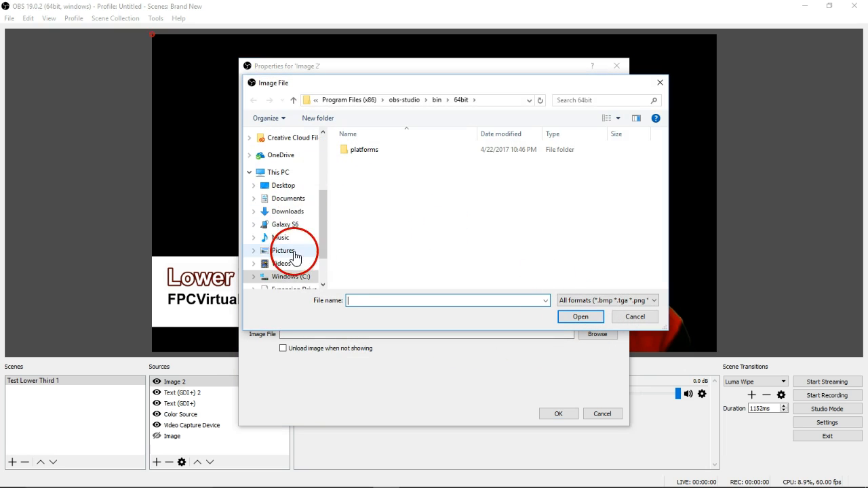
drag(321, 214, 324, 223)
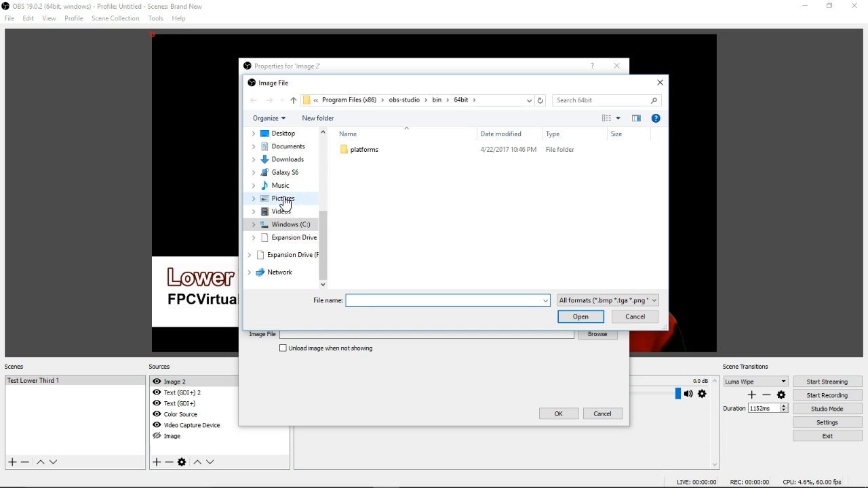
scroll(284, 202, up, 2)
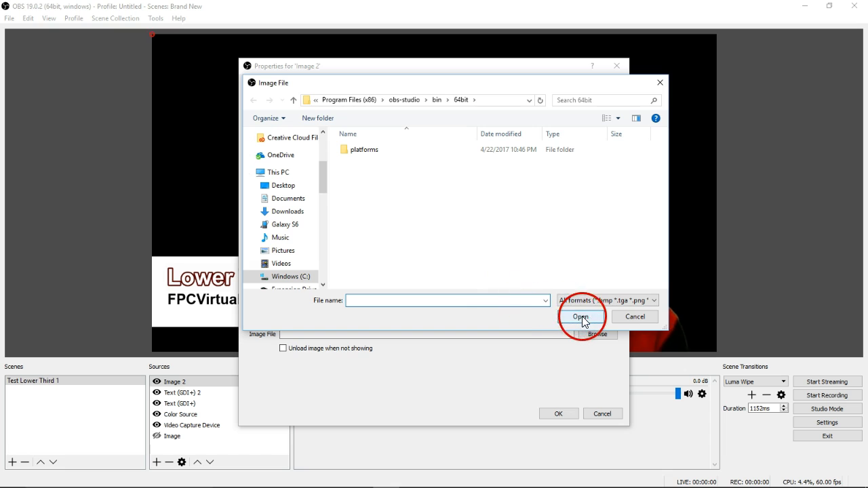
click(634, 316)
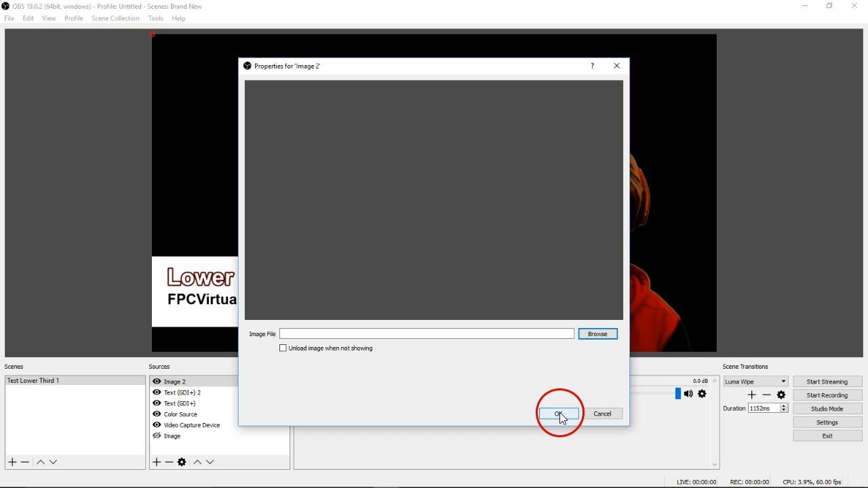
click(600, 414)
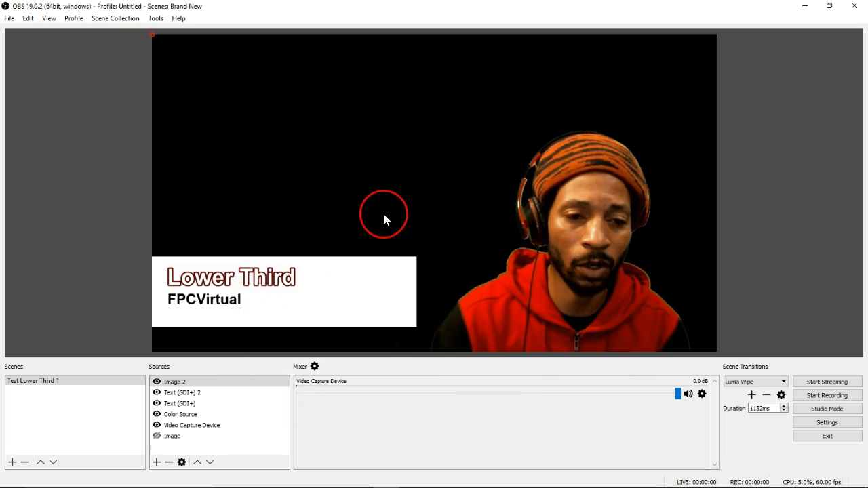
click(157, 437)
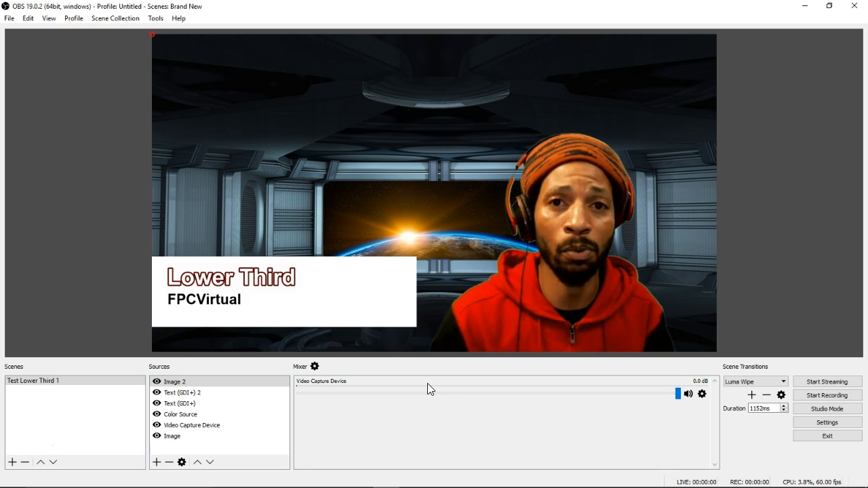
Step: Duplicate the Test Lower Third 1 scene as Test Lower Third 1 2 and select the duplicate scene
click(69, 382)
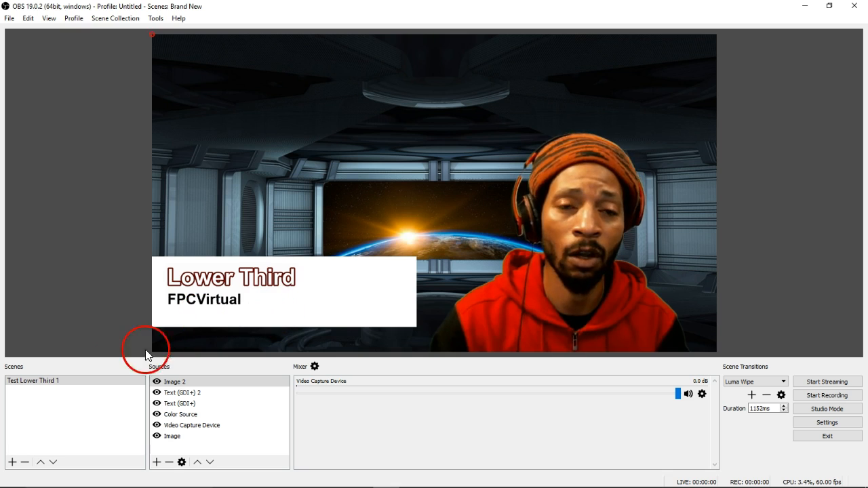
right_click(73, 381)
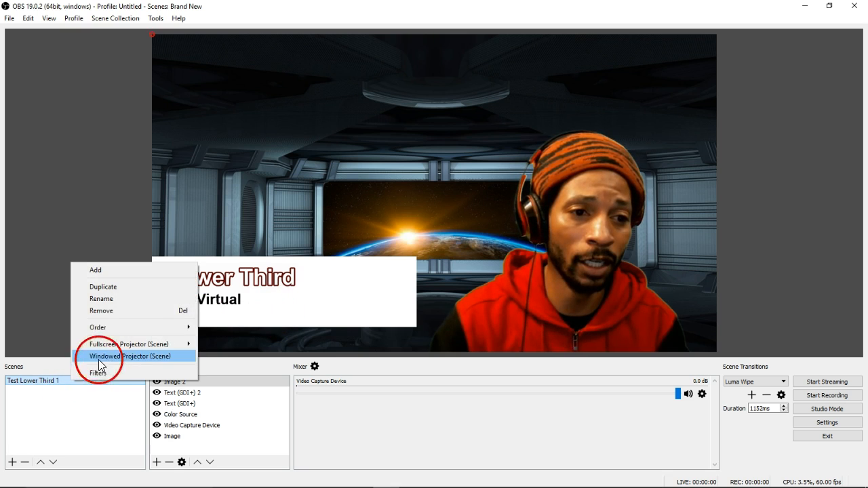
click(127, 286)
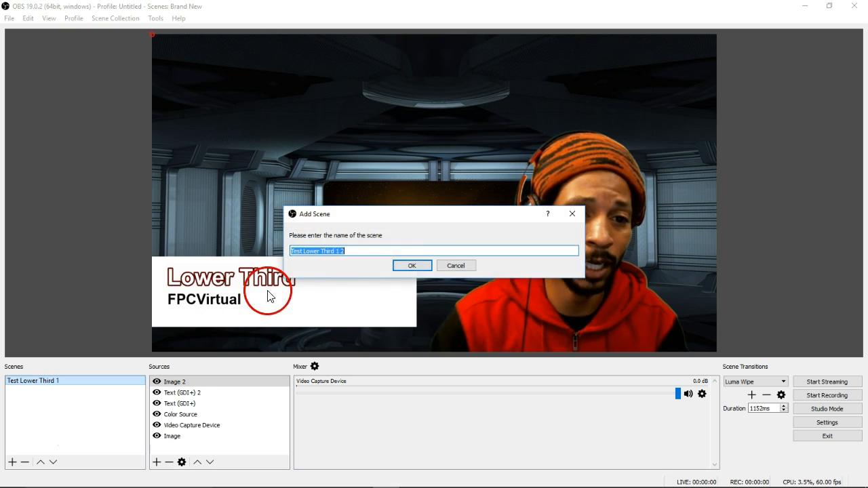
click(414, 265)
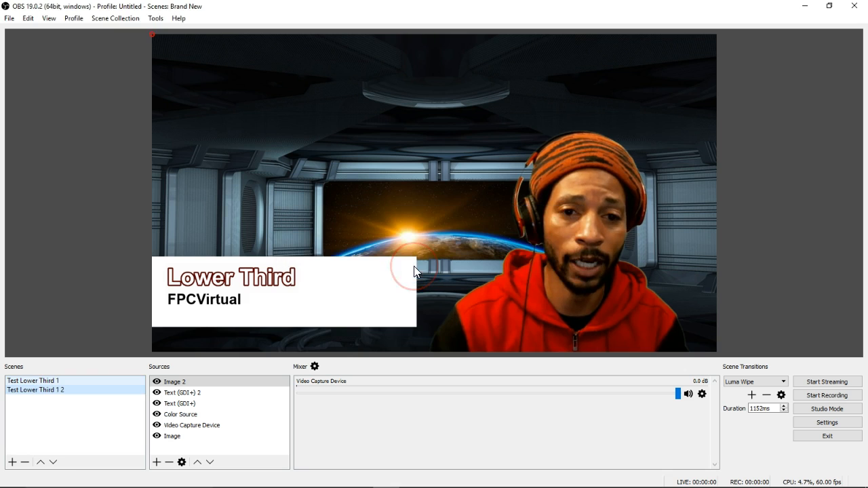
click(90, 380)
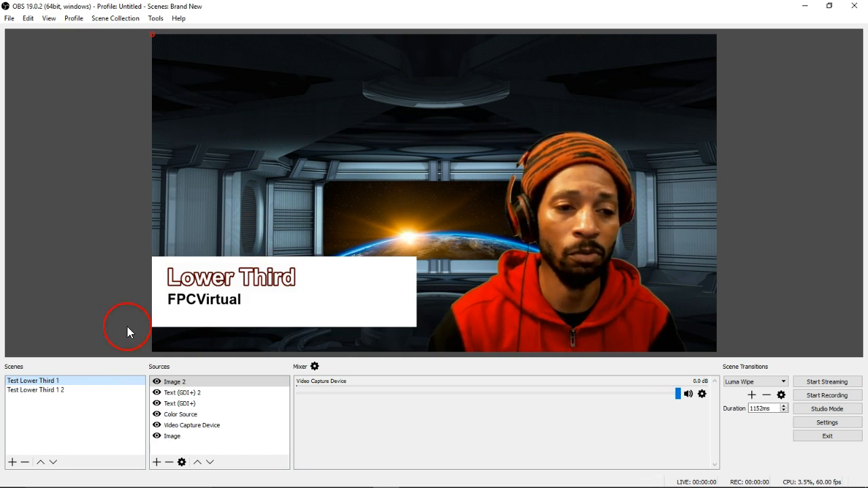
click(61, 390)
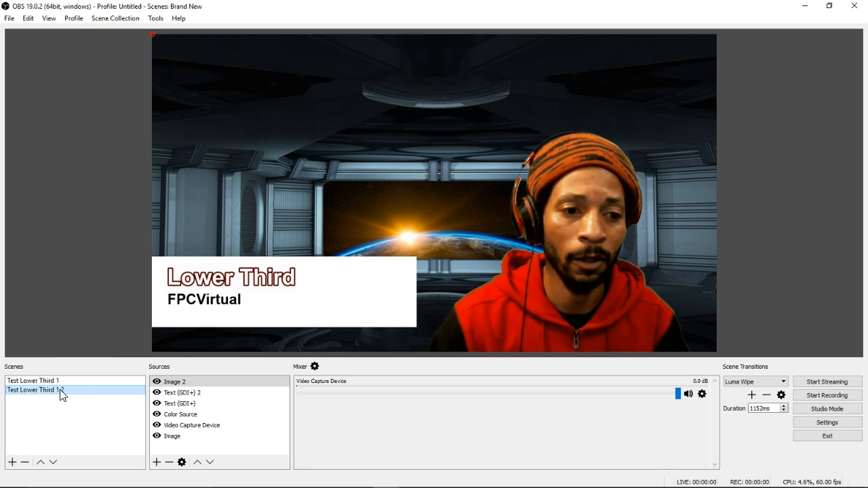
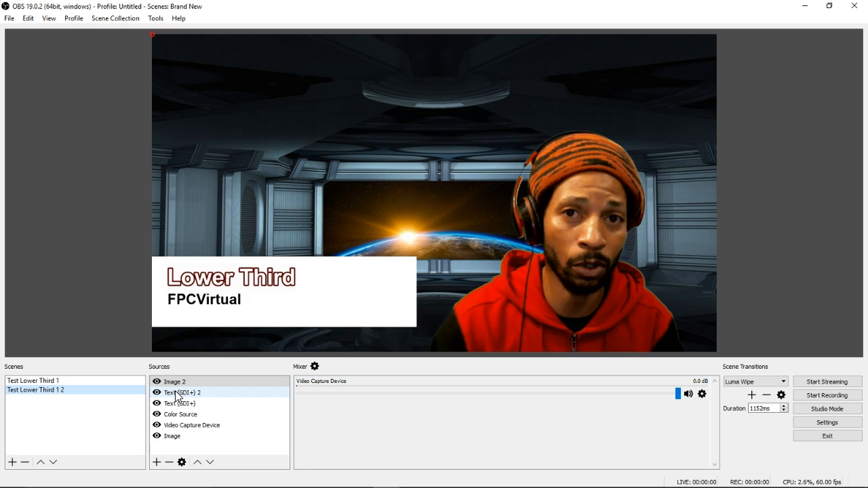
Step: Remove the Text (GDI+) 2, Text (GDI+) and Color Source sources from the Test Lower Third 1 2 scene
click(177, 395)
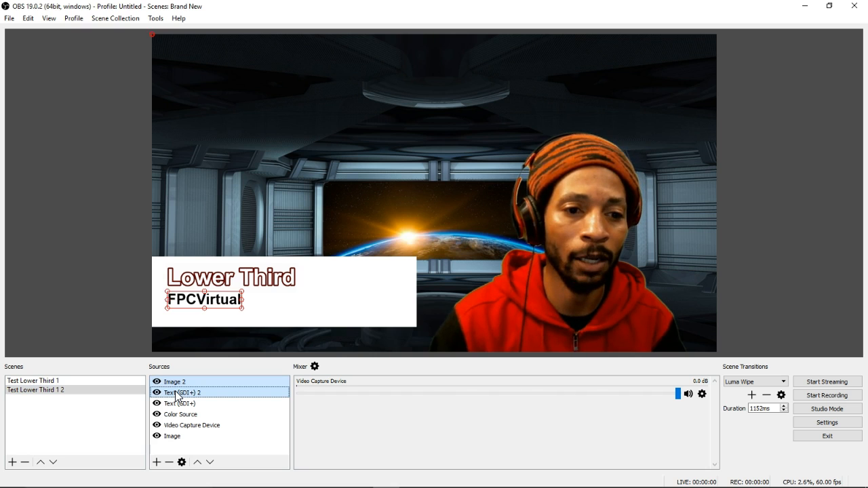
ctrl+click(179, 384)
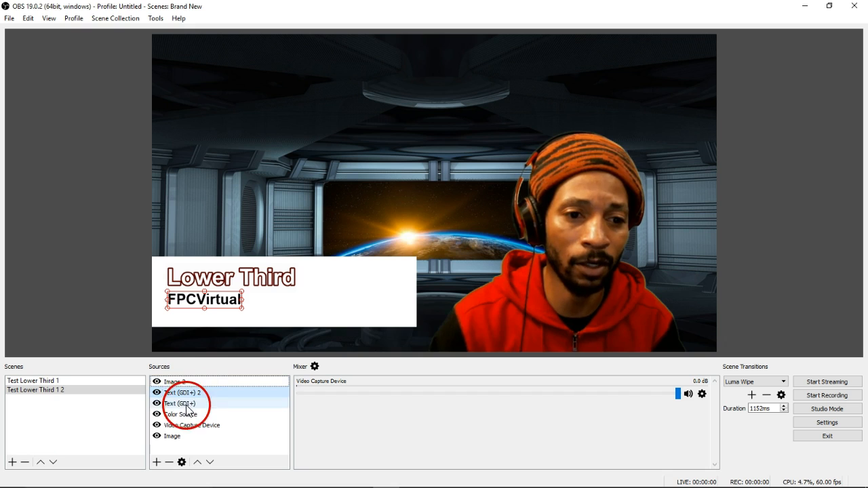
ctrl+click(187, 405)
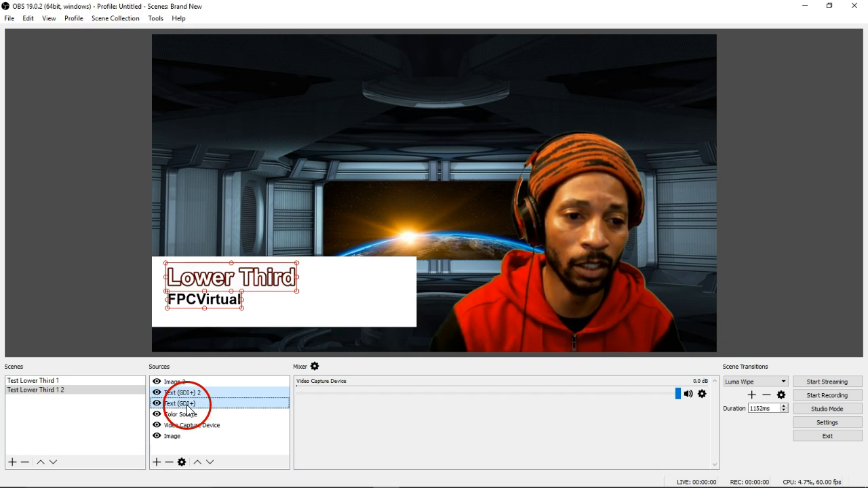
ctrl+click(185, 416)
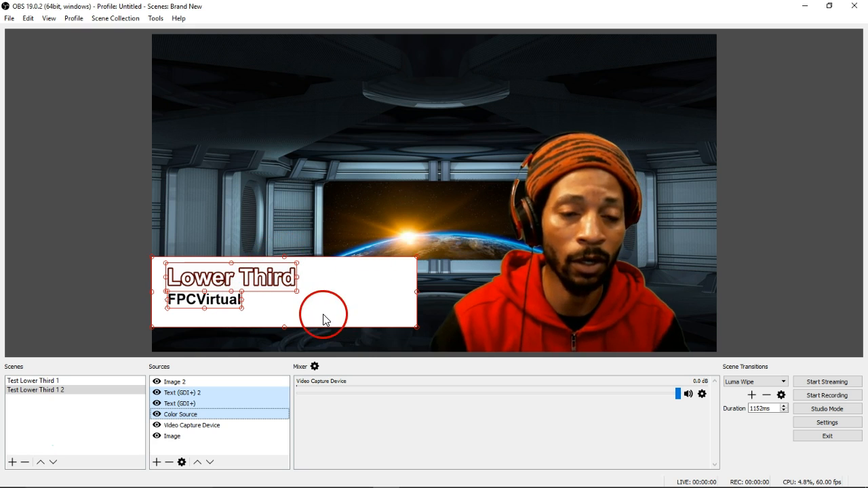
right_click(218, 392)
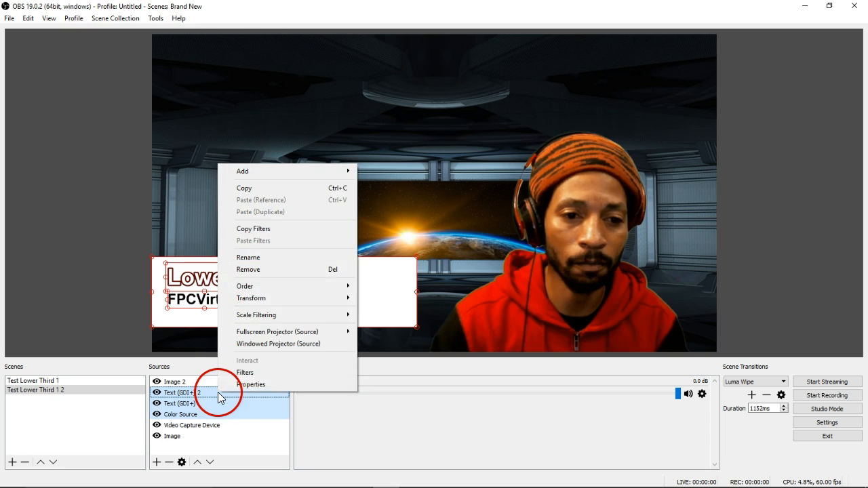
click(268, 271)
click(441, 264)
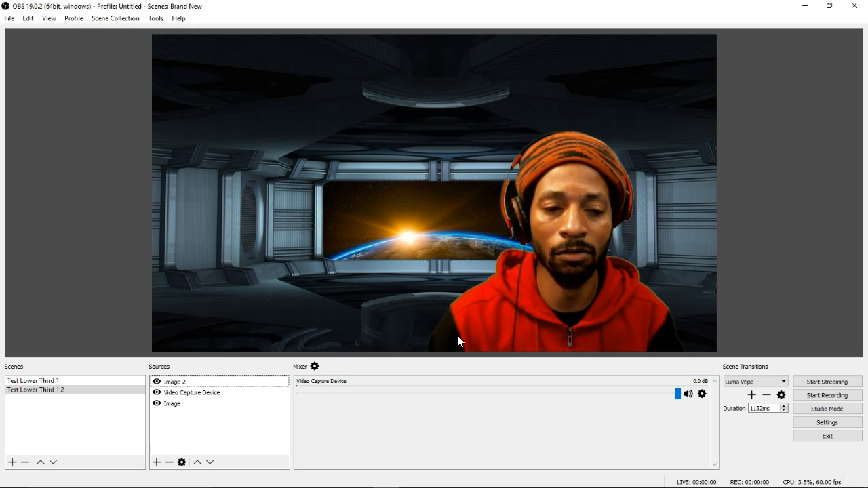
click(385, 345)
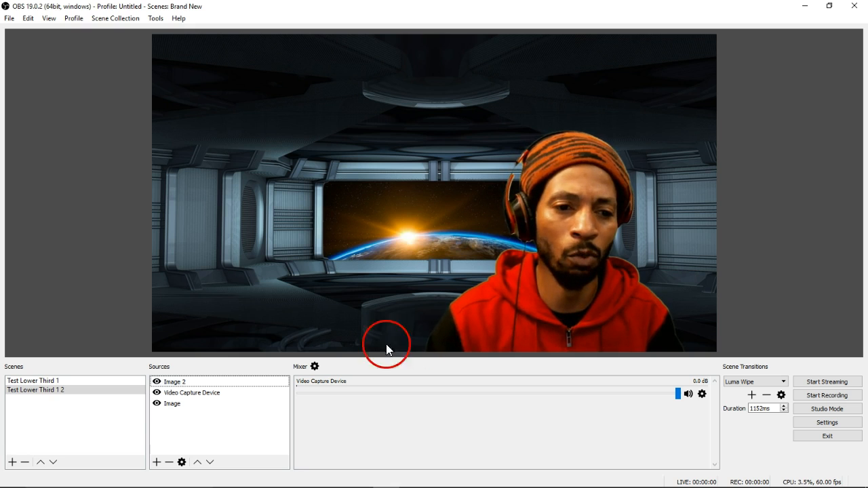
Step: Switch between the Test Lower Third 1 and Test Lower Third 1 2 scenes to preview the transition
click(107, 393)
click(65, 381)
click(72, 389)
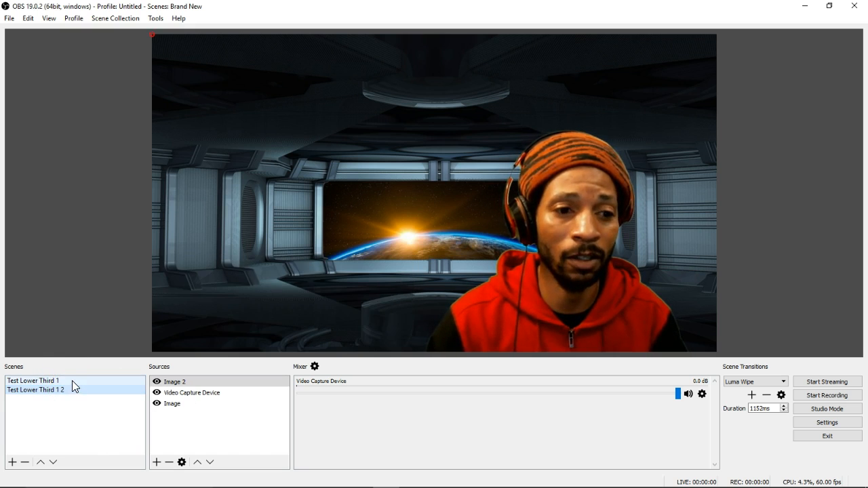
click(73, 381)
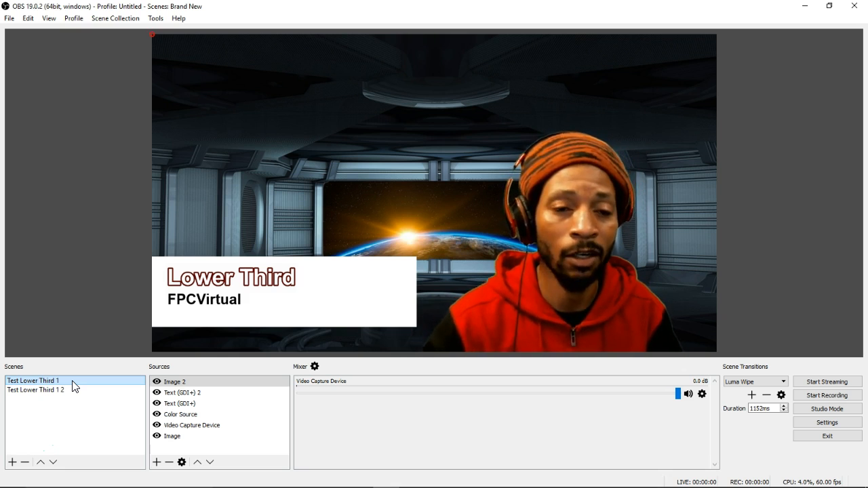
click(51, 336)
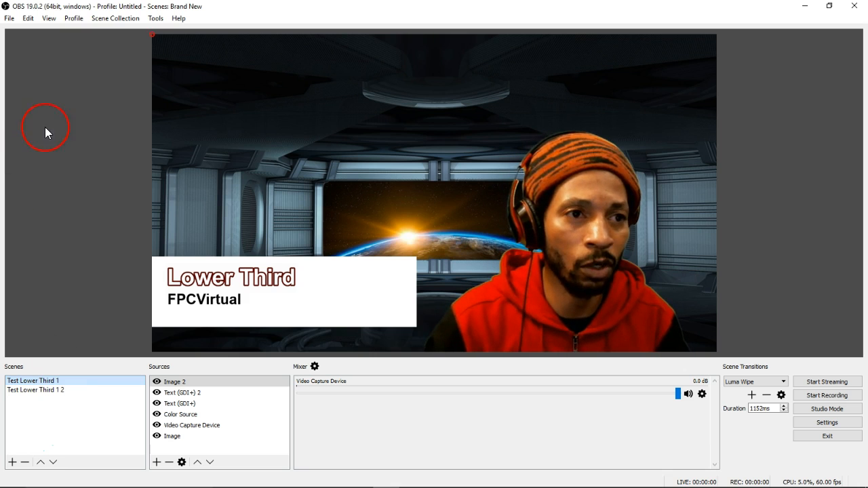
Step: Assign S as the Switch to scene hotkey for the Test Lower Third 1 2 scene and save the settings
click(12, 19)
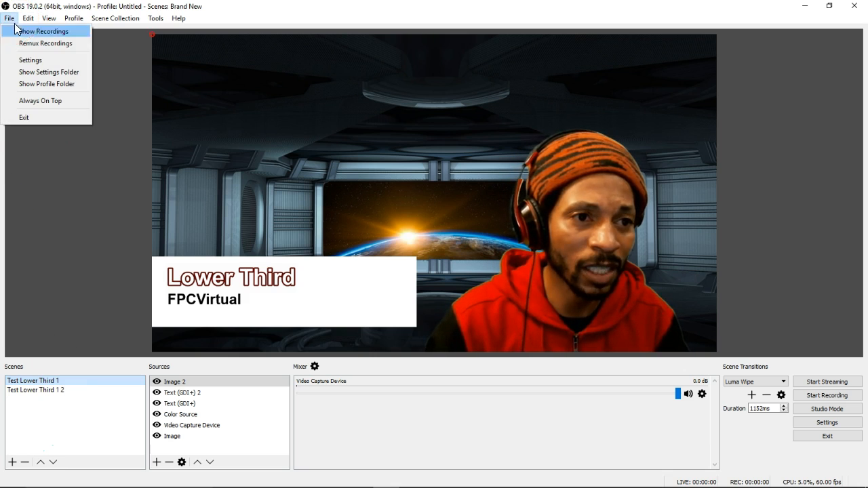
click(31, 60)
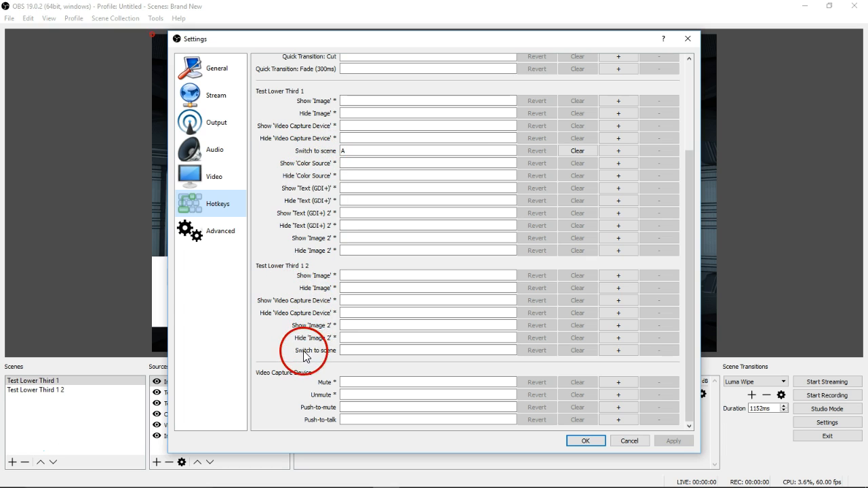
click(343, 151)
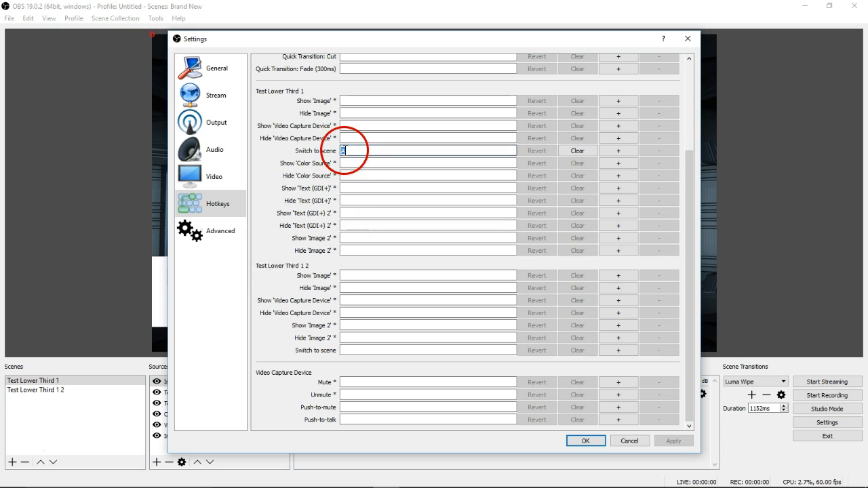
click(333, 259)
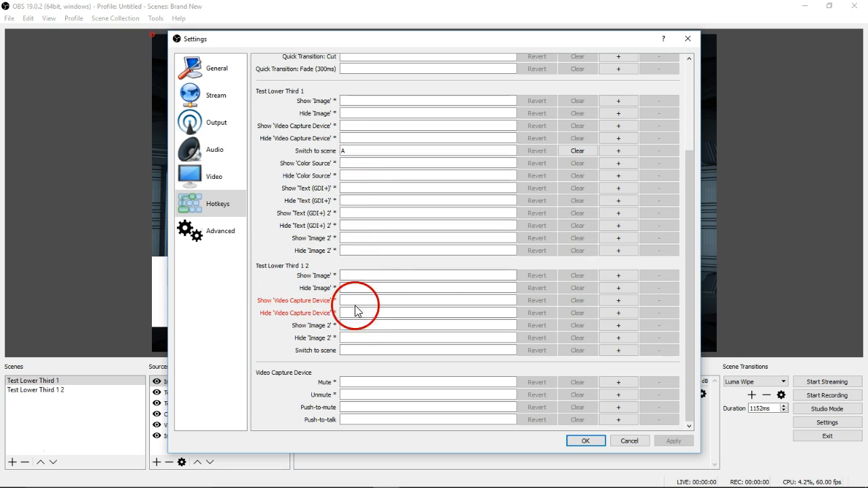
click(346, 350)
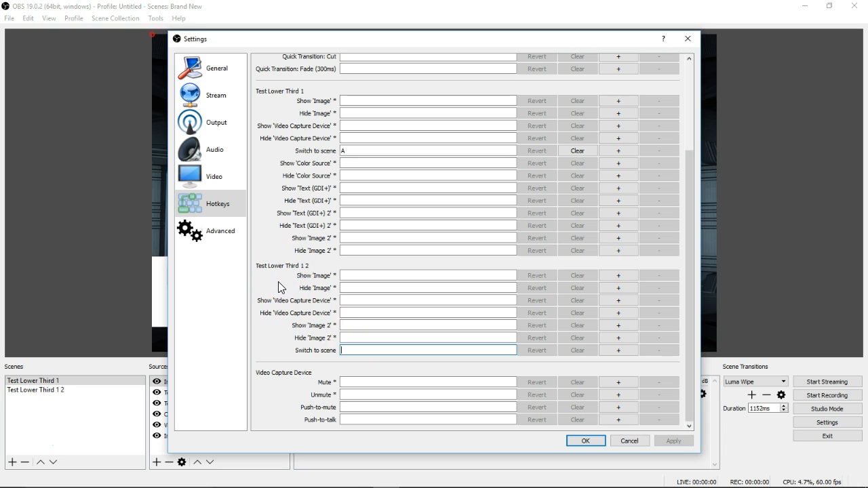
key(s)
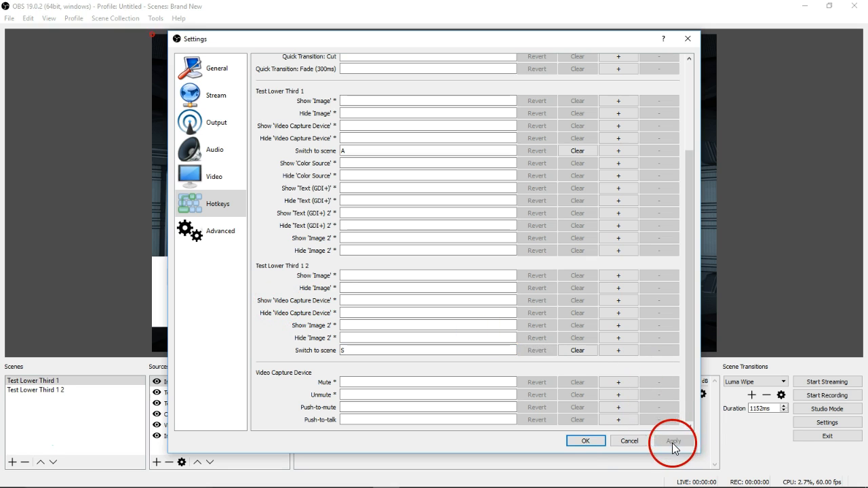
click(585, 440)
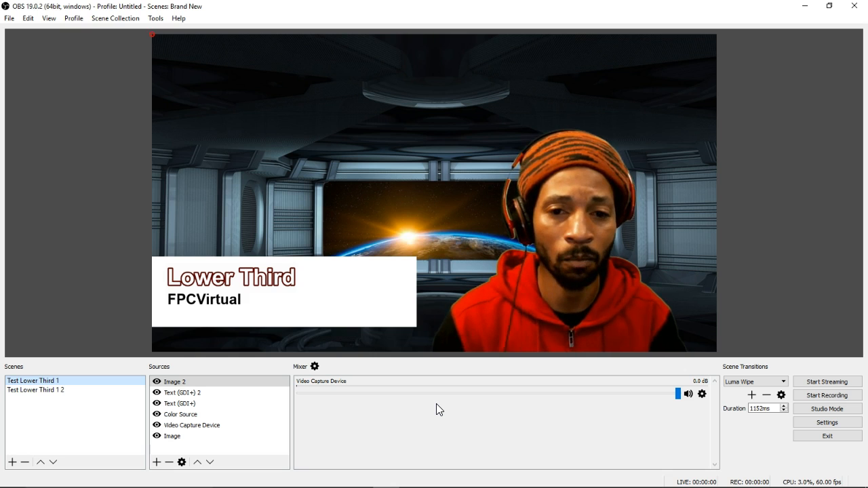
Step: Test the scene hotkeys by switching repeatedly between Test Lower Third 1 2 and Test Lower Third 1
click(263, 216)
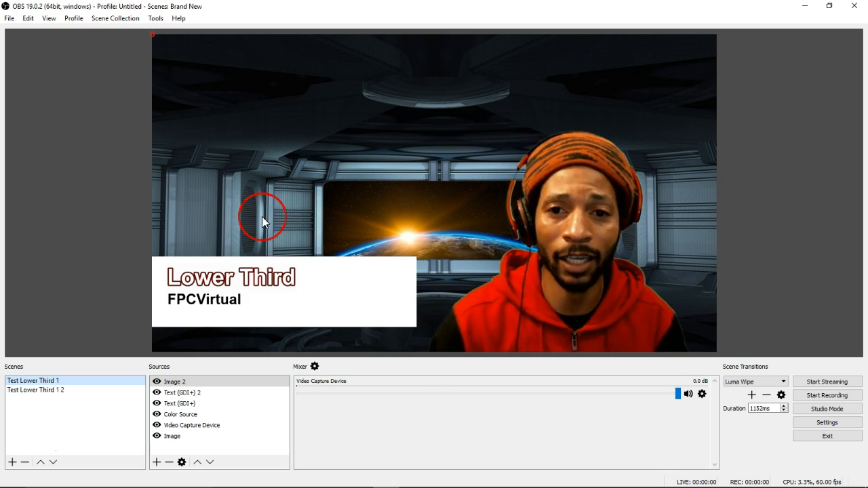
click(83, 148)
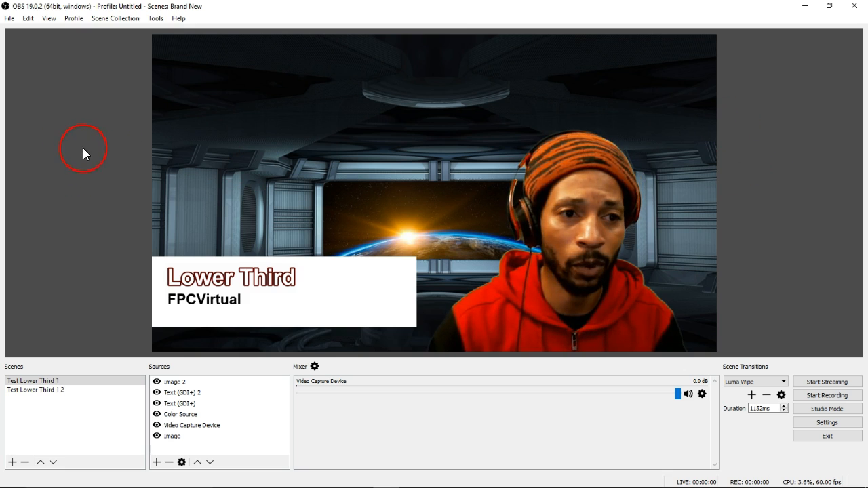
key(2)
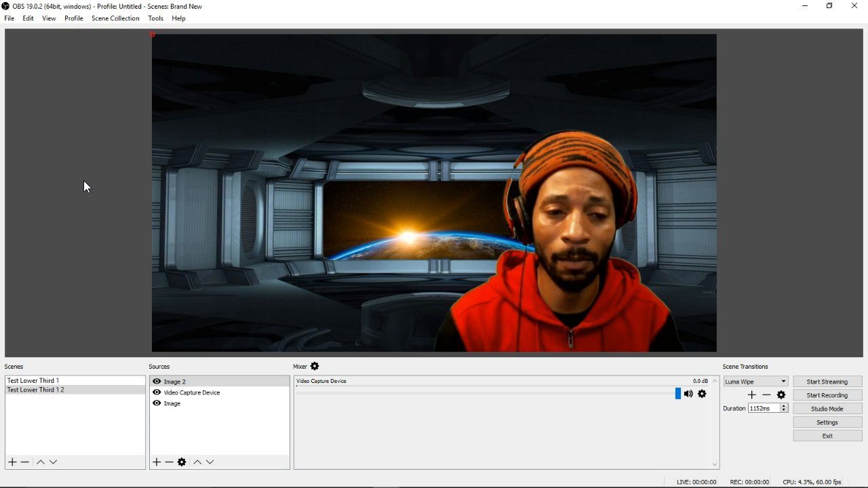
key(1)
key(2)
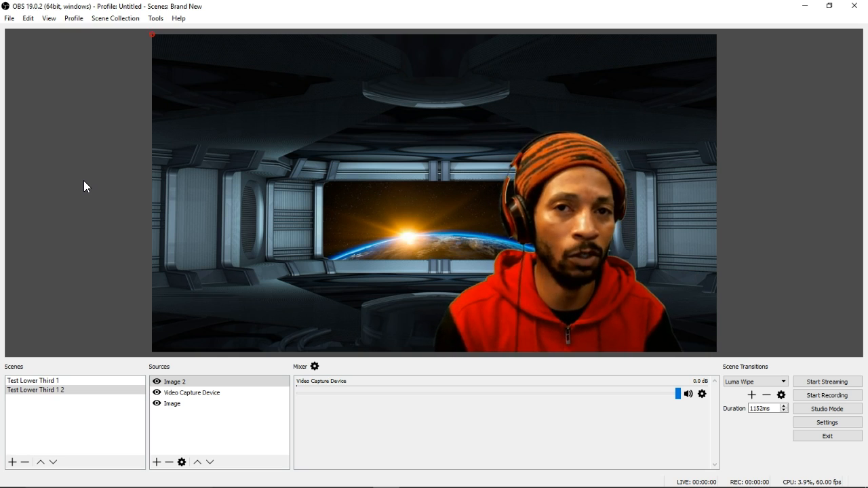
key(1)
key(2)
key(1)
key(2)
key(1)
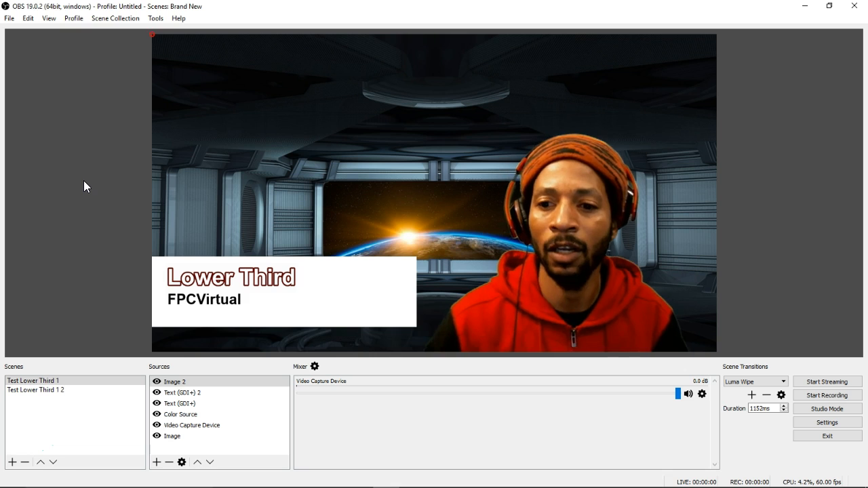
click(216, 210)
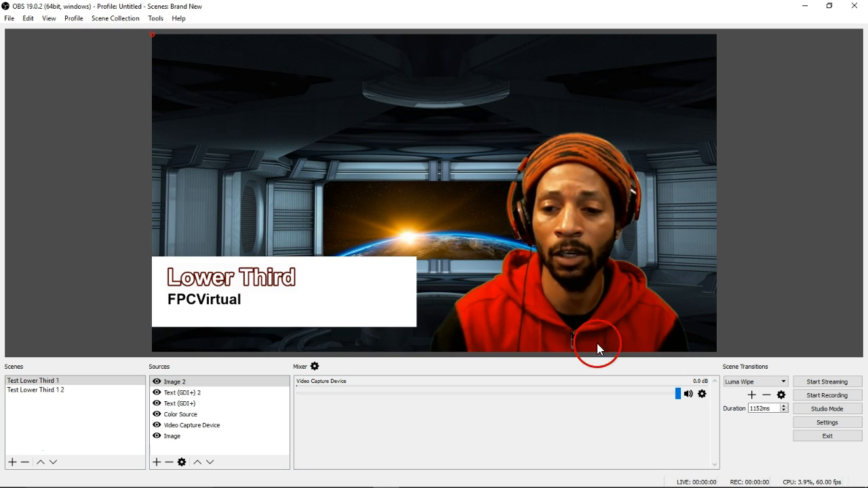
Step: Remove the Luma Wipe scene transition, try Cut, and set the scene transition to Fade
click(770, 382)
click(758, 405)
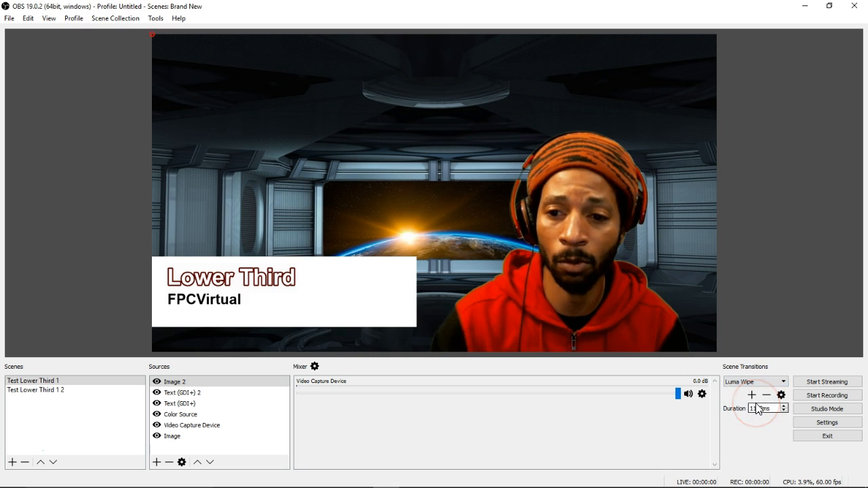
click(768, 396)
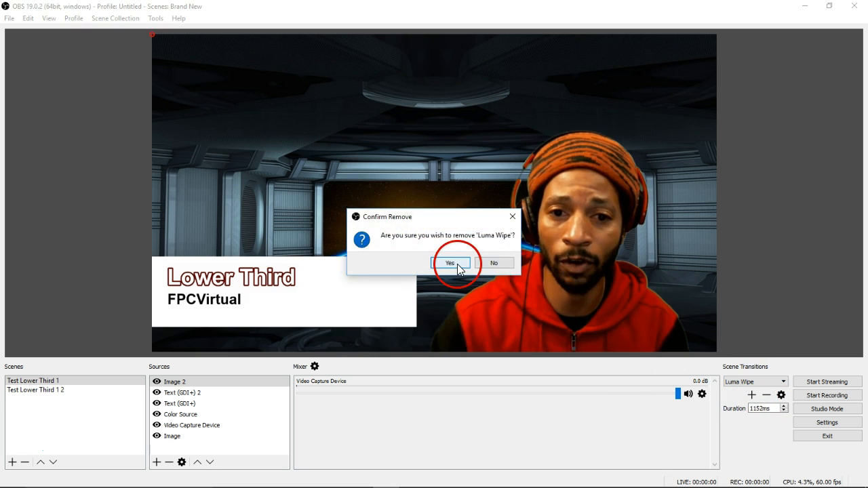
click(450, 264)
click(775, 381)
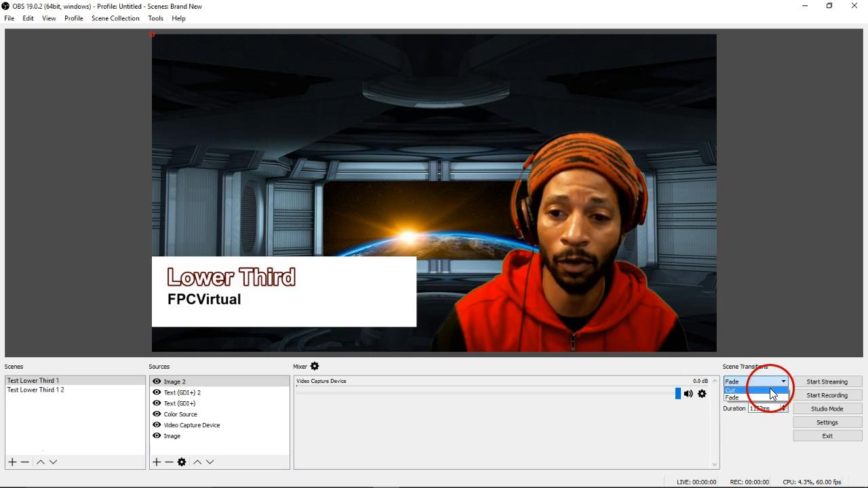
click(766, 392)
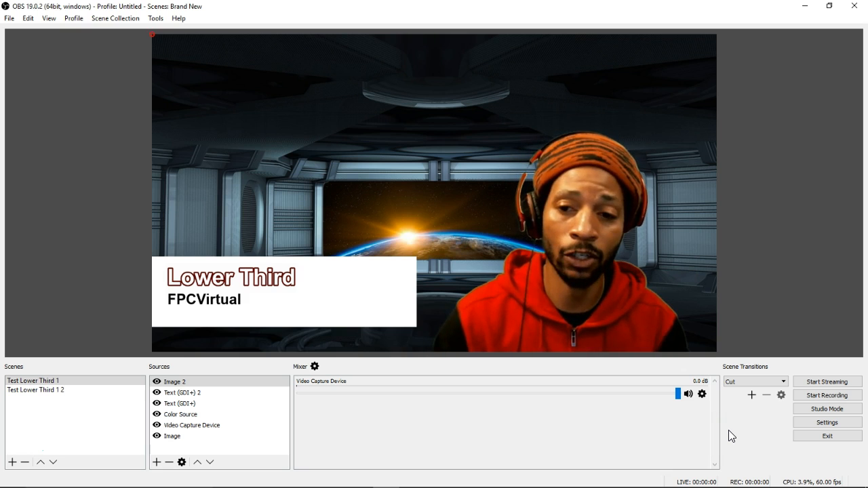
click(779, 382)
click(737, 397)
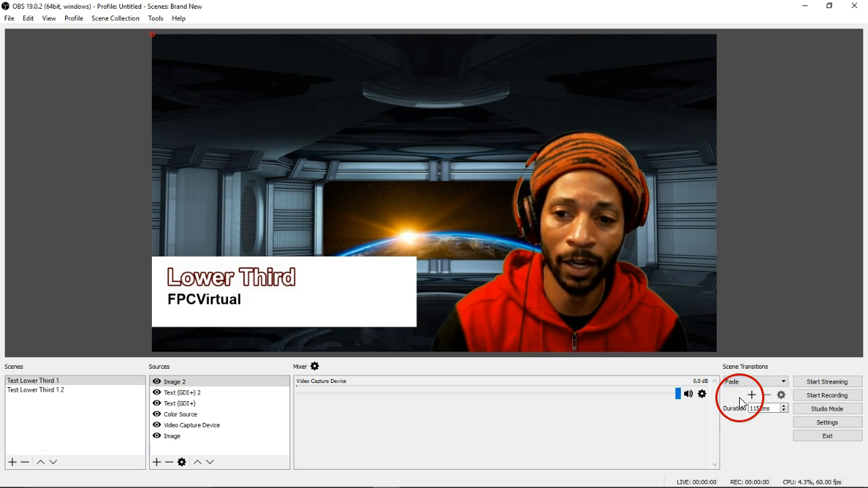
Step: Preview the Fade transition by switching back and forth between the Test Lower Third 1 and Test Lower Third 1 2 scenes
click(49, 392)
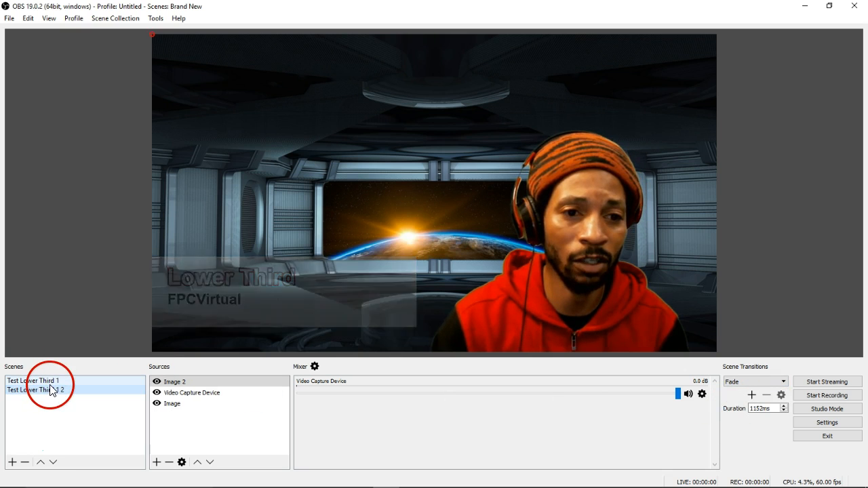
click(52, 382)
click(55, 391)
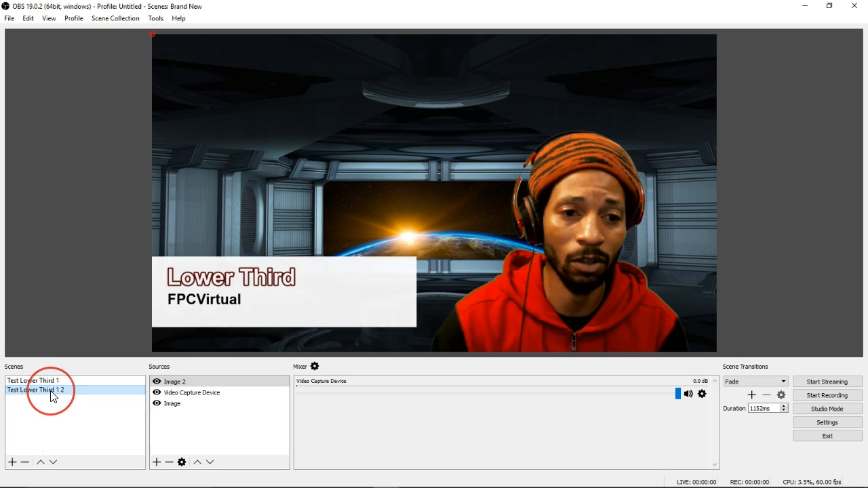
click(54, 380)
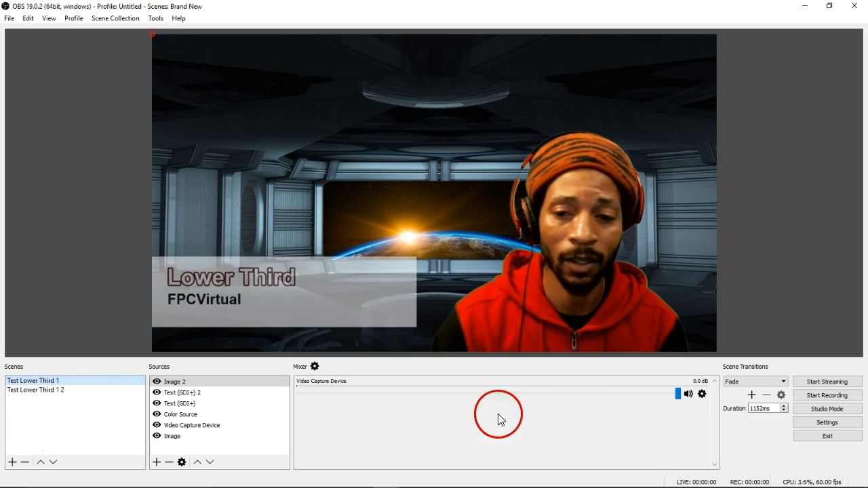
Step: Set the scene transition to Cut and try it by switching between the two Test Lower Third scenes
click(765, 384)
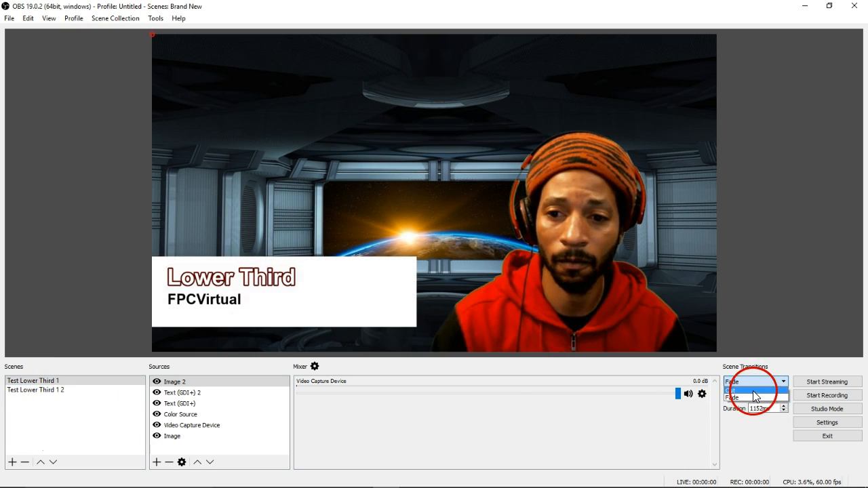
click(753, 392)
click(54, 390)
click(58, 381)
click(59, 390)
click(58, 382)
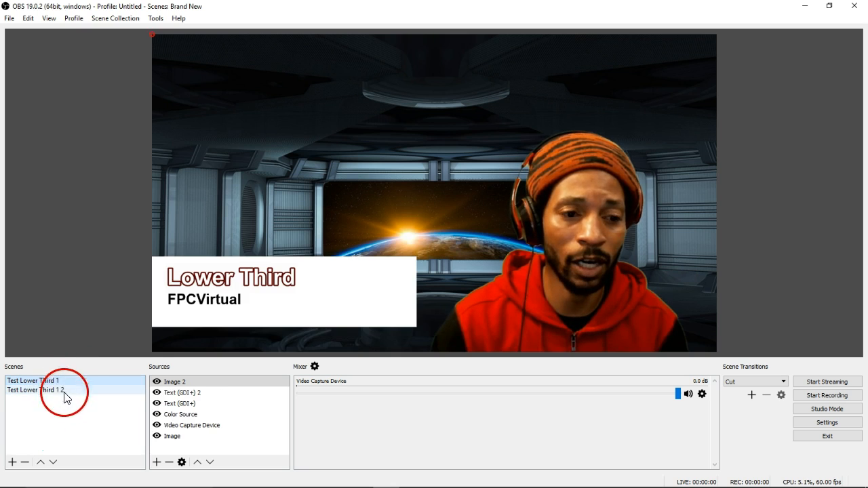
Step: Add a Luma Wipe scene transition using the Burst image and preview it by switching to the Test Lower Third 1 2 scene
click(751, 395)
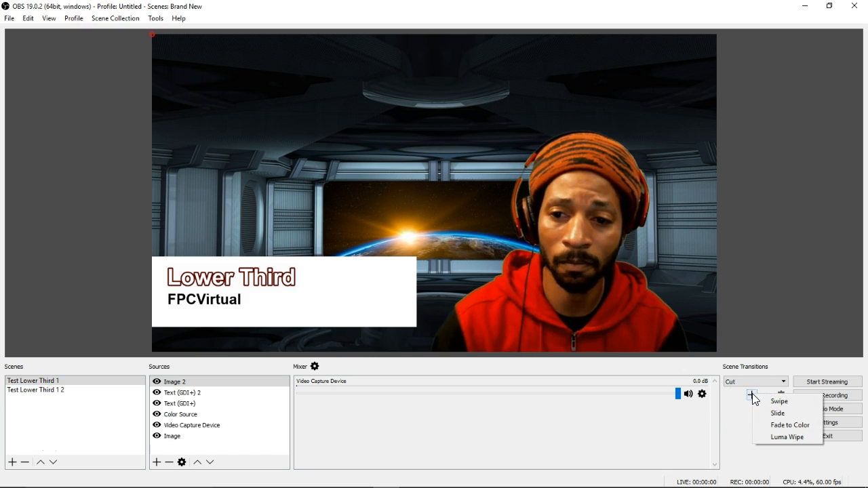
click(798, 438)
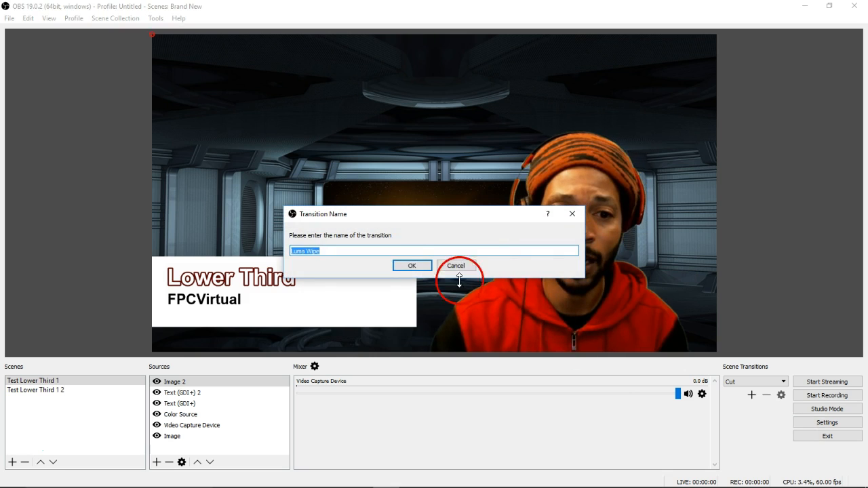
click(412, 266)
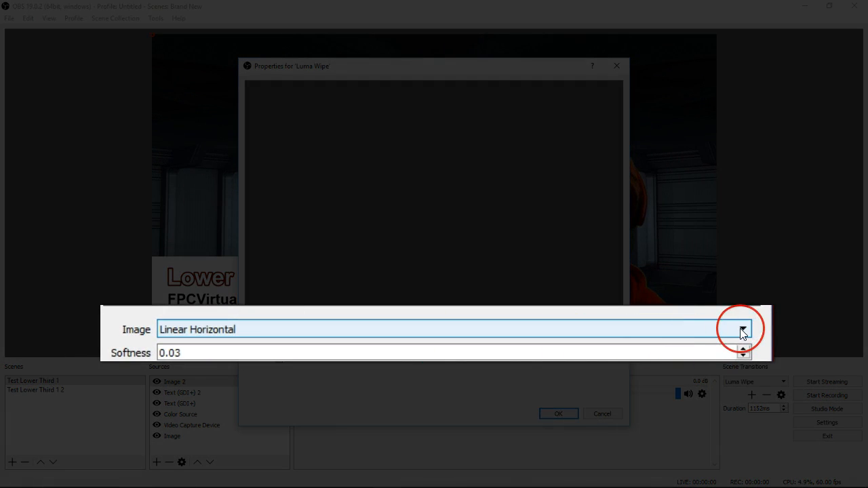
click(743, 332)
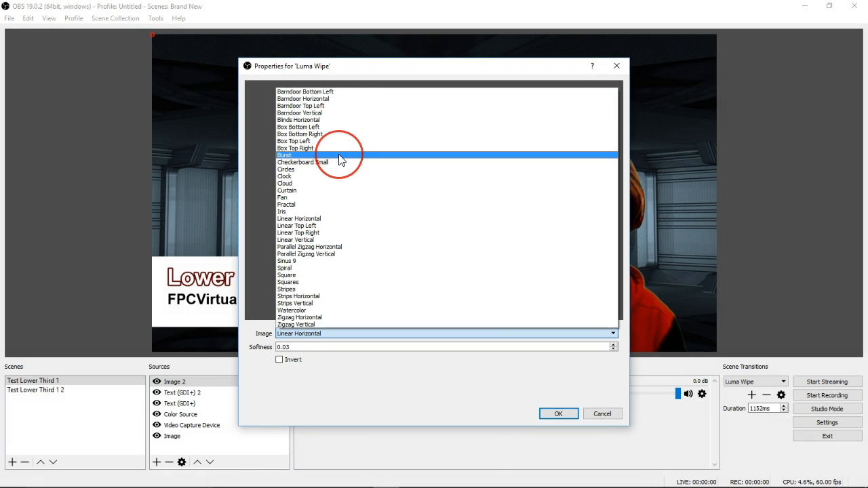
click(340, 155)
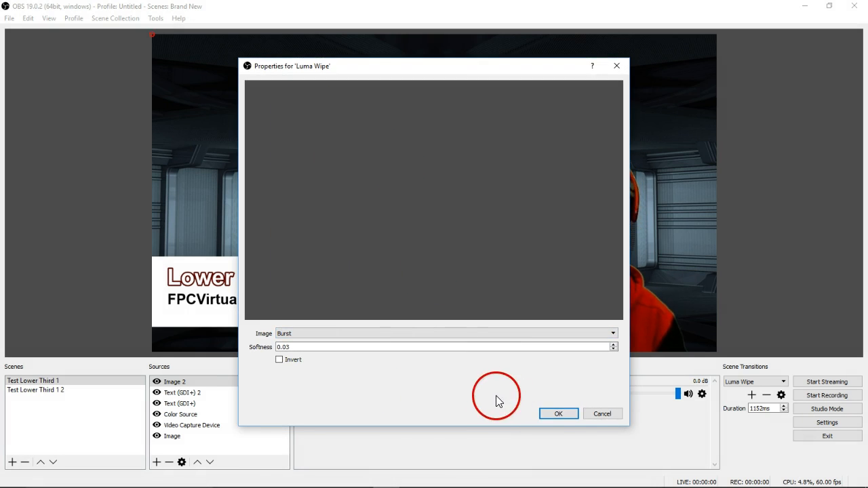
click(560, 413)
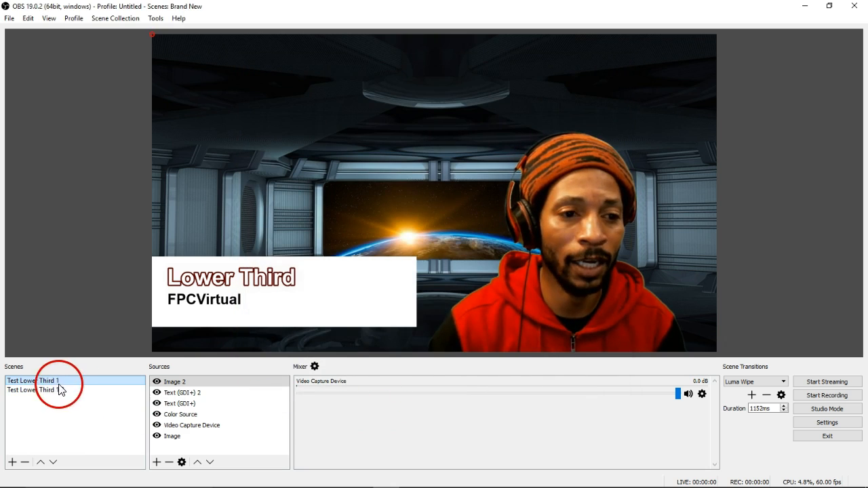
click(114, 391)
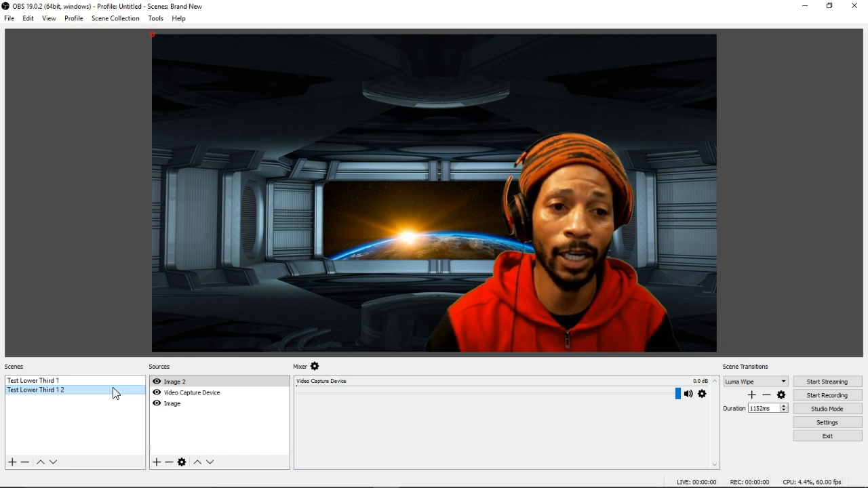
click(21, 446)
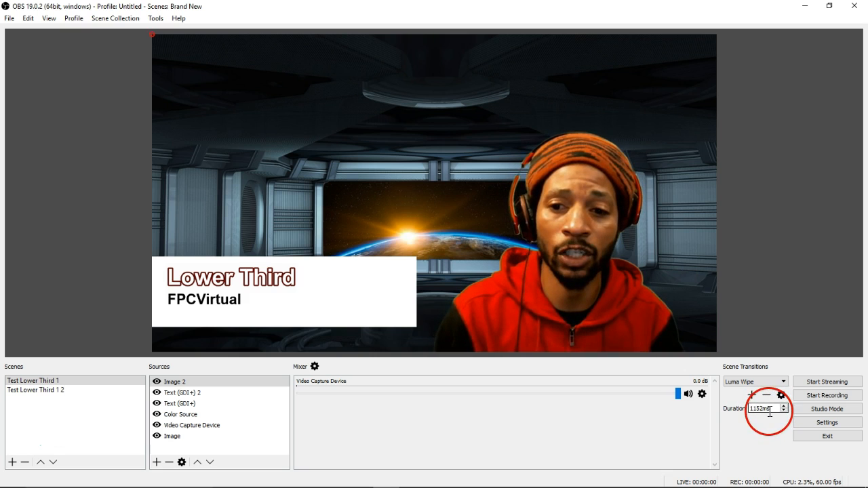
Step: Reduce the Luma Wipe duration to 2 ms and try it by switching repeatedly between the two scenes
click(783, 410)
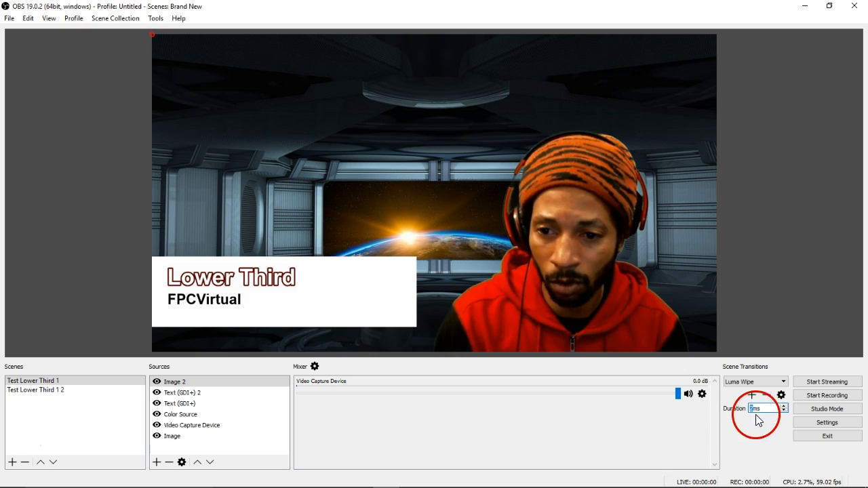
click(59, 392)
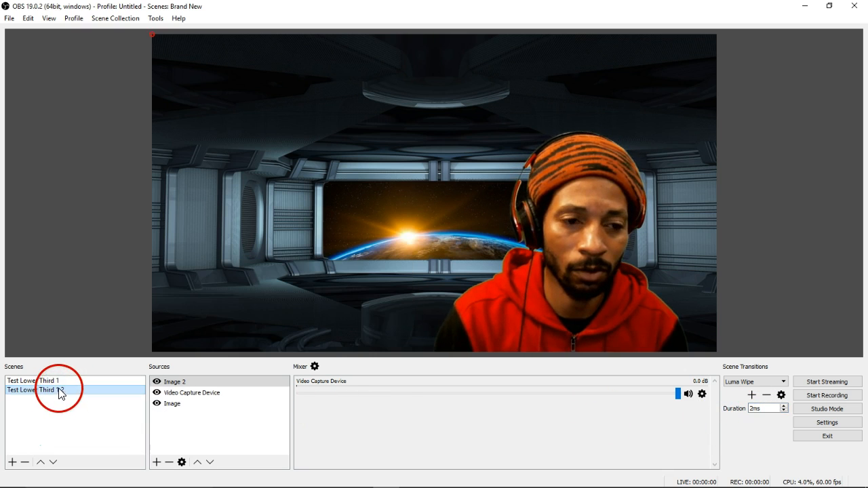
click(58, 381)
click(59, 391)
click(58, 381)
click(58, 391)
Step: Raise the Luma Wipe transition duration to 2502 ms
click(784, 407)
click(784, 407)
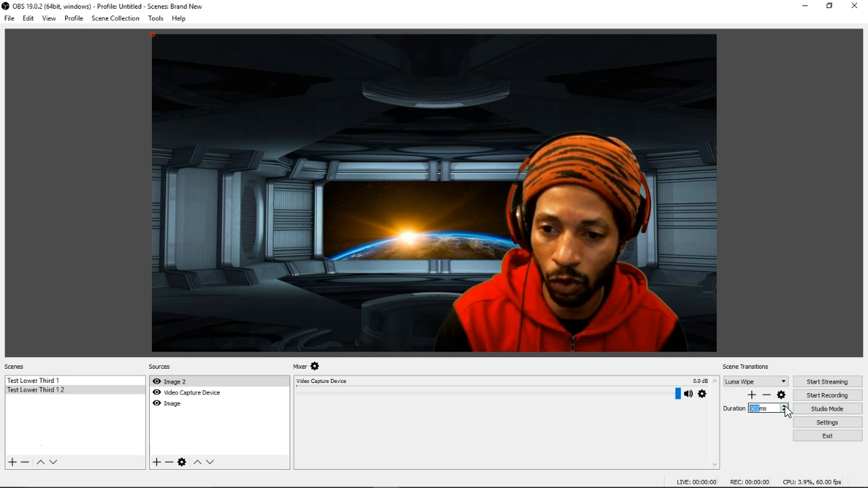
click(784, 407)
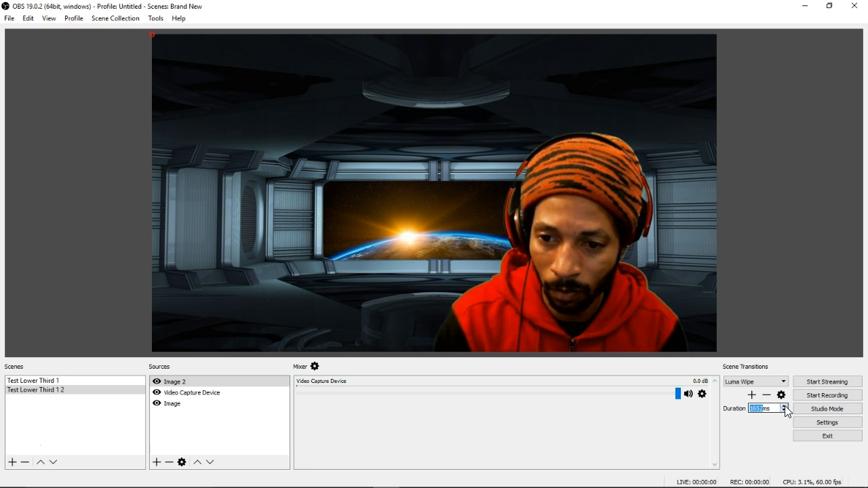
click(785, 406)
Step: Test the slower Luma Wipe by switching between the two Test Lower Third scenes with their hotkeys, ending on Test Lower Third 1
click(99, 409)
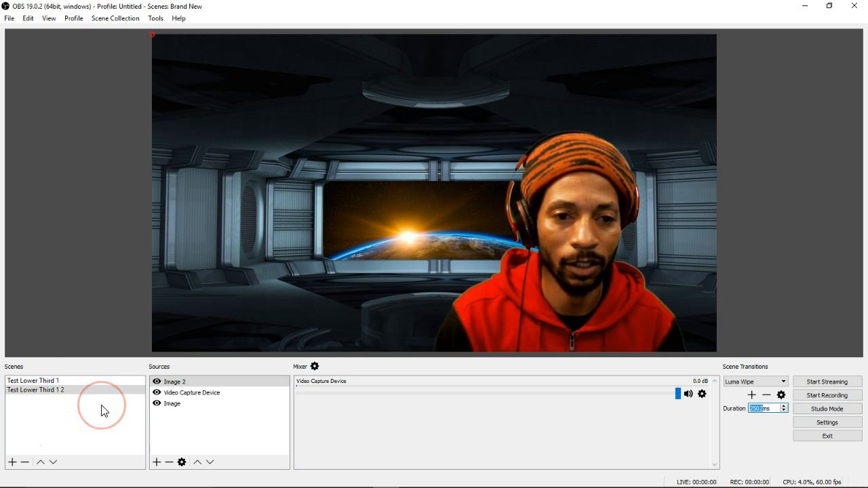
click(101, 400)
click(103, 309)
key(1)
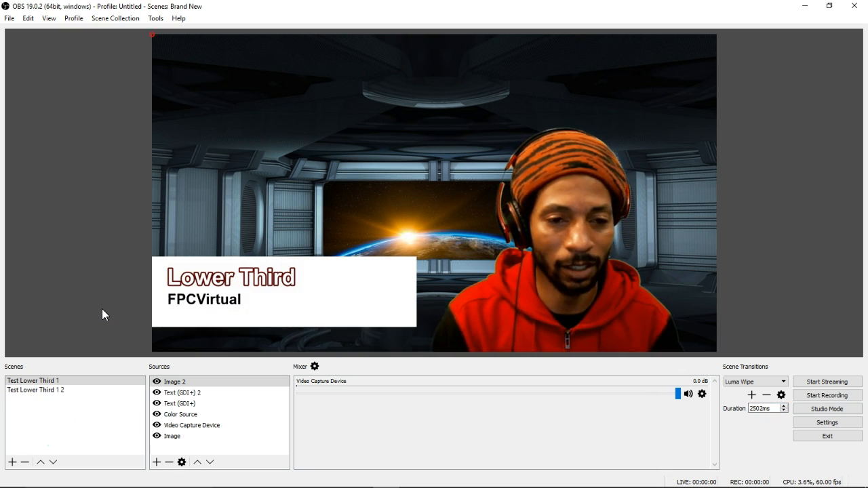
key(2)
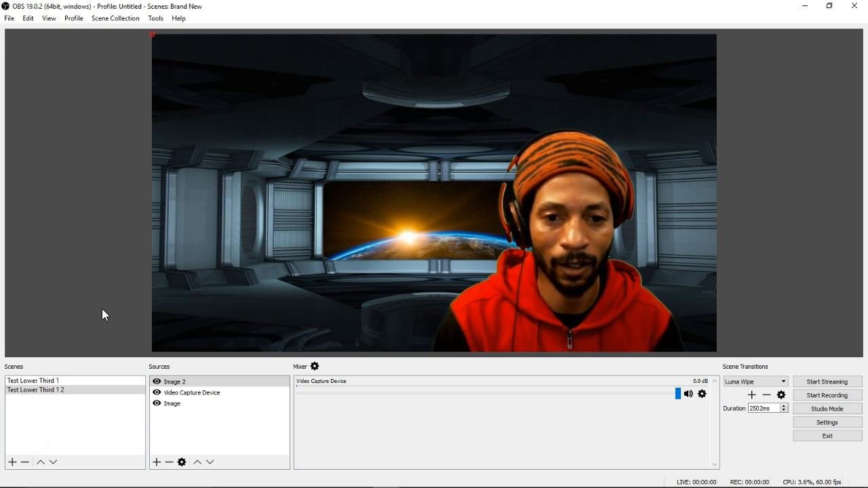
key(1)
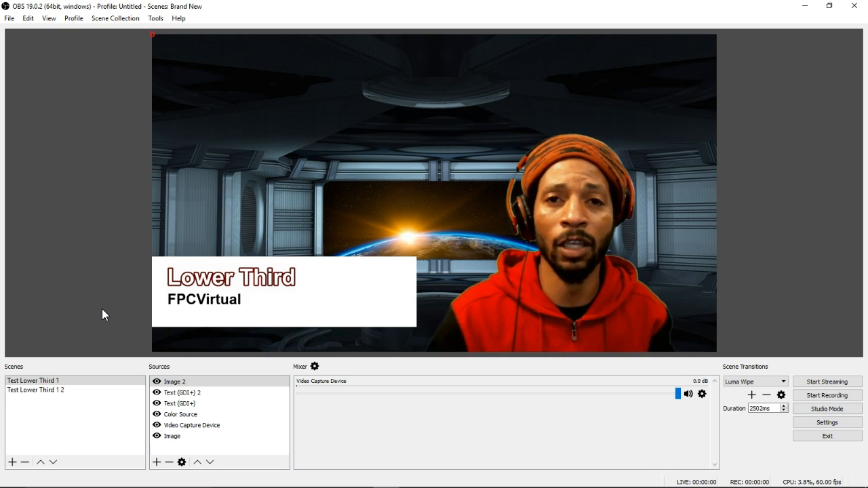
click(155, 18)
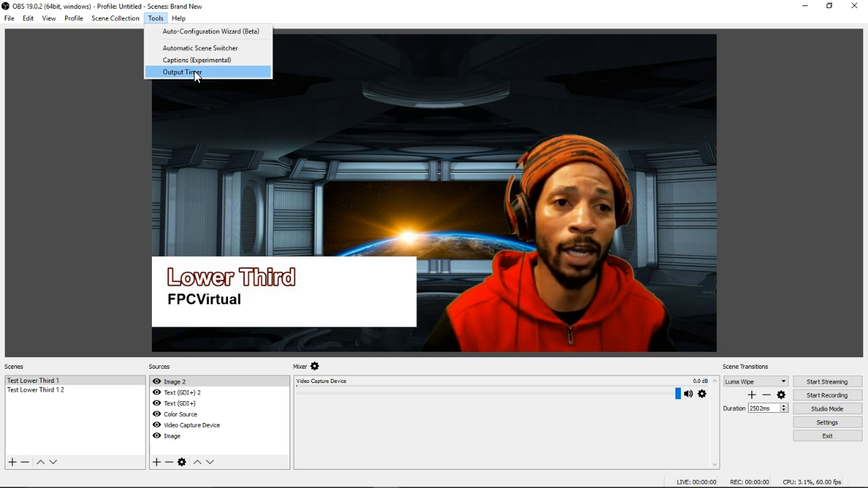
mouse_move(53, 24)
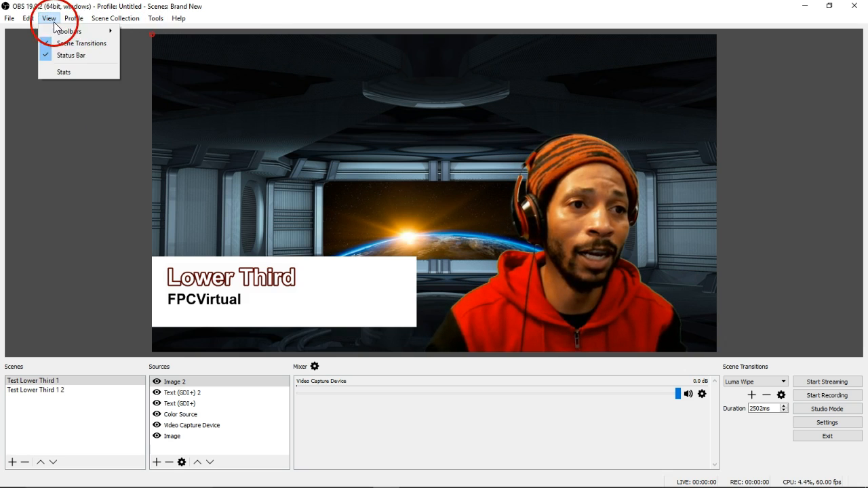
mouse_move(11, 20)
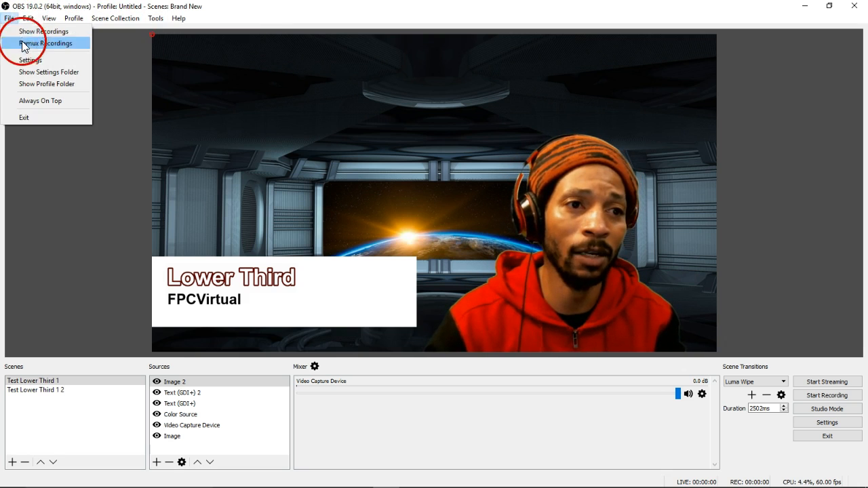